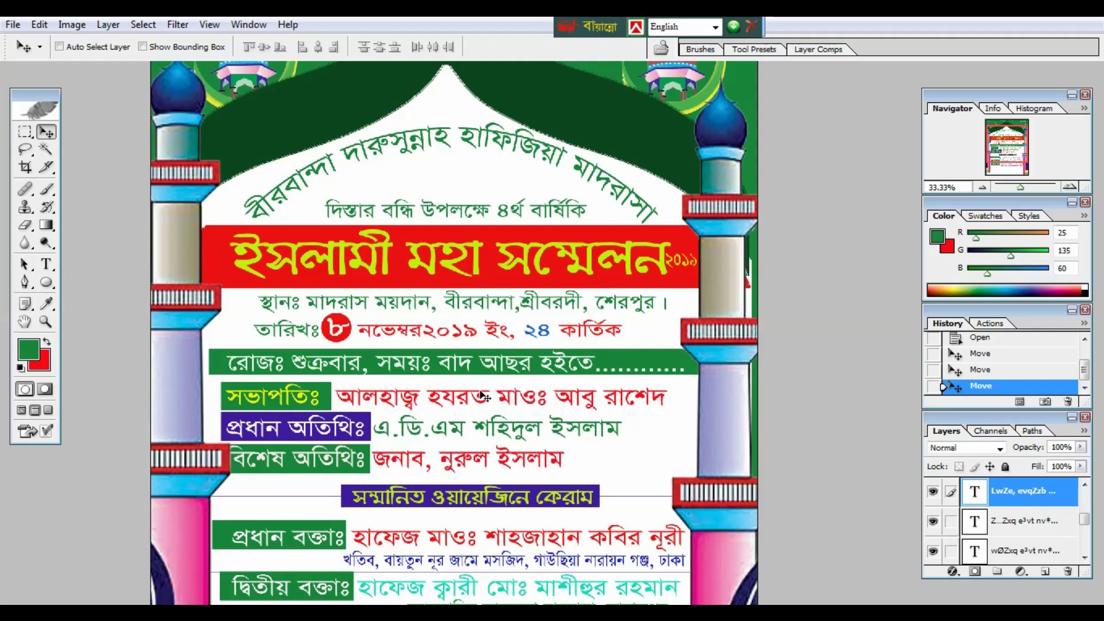
- Zoom the 4.psd poster out to 16.67% and switch back to Standard Screen Mode
{"action": "key", "text": "ctrl+minus"}
{"action": "key", "text": "ctrl+minus"}
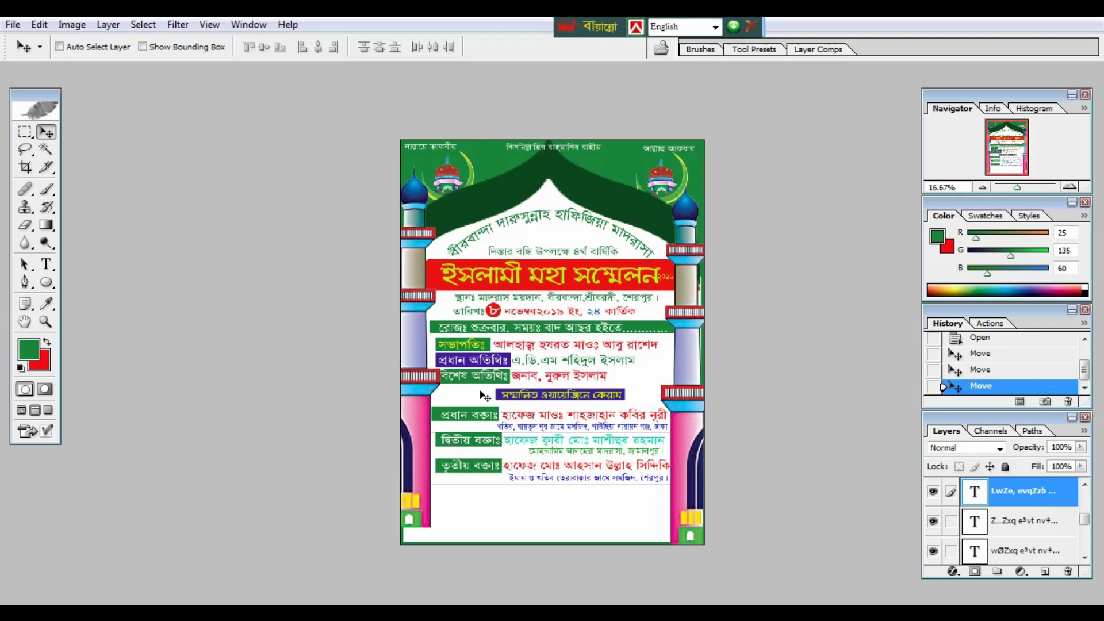
{"action": "key", "text": "f"}
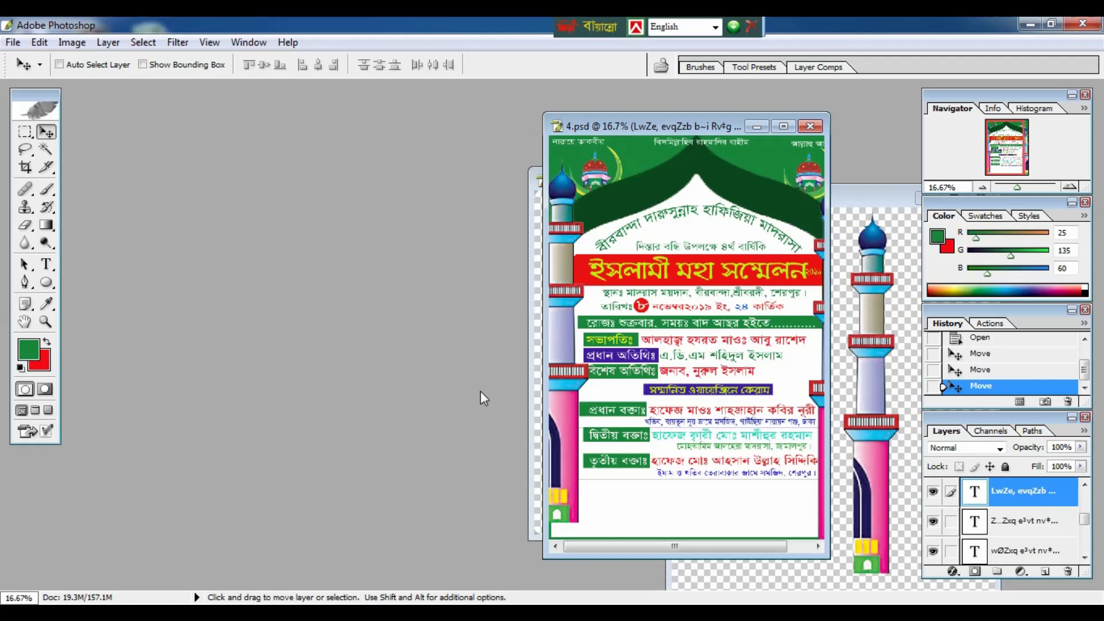
- Create a new 7.5 × 10 inch, 300 pixels/inch RGB document with a white background
{"action": "key", "text": "ctrl+n"}
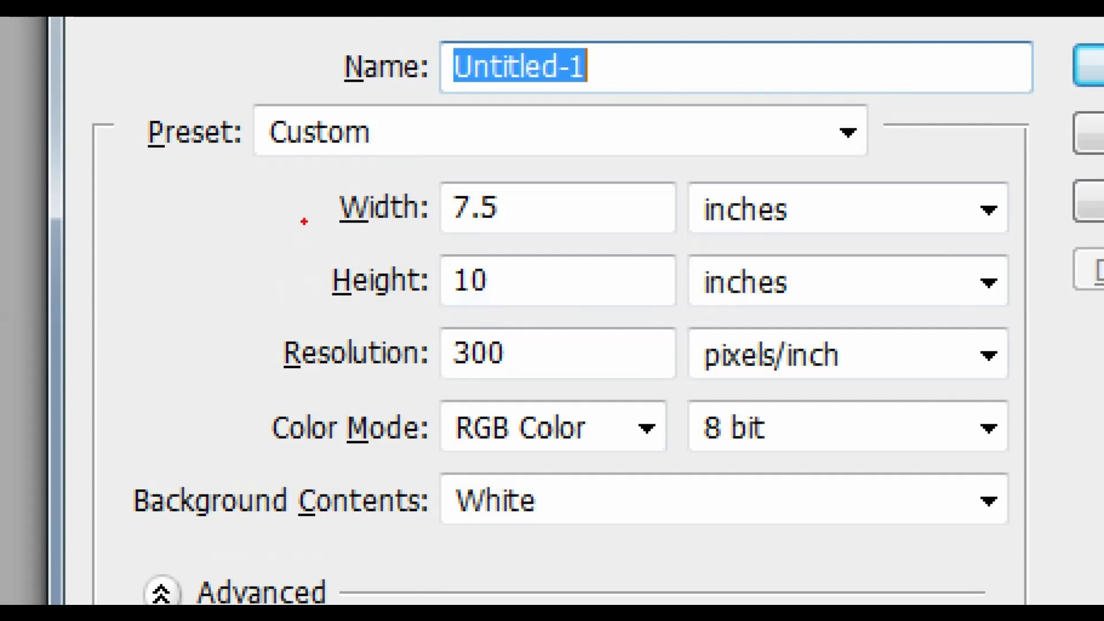
{"action": "left_click_drag", "start_coordinate": [313, 183], "coordinate": [572, 231]}
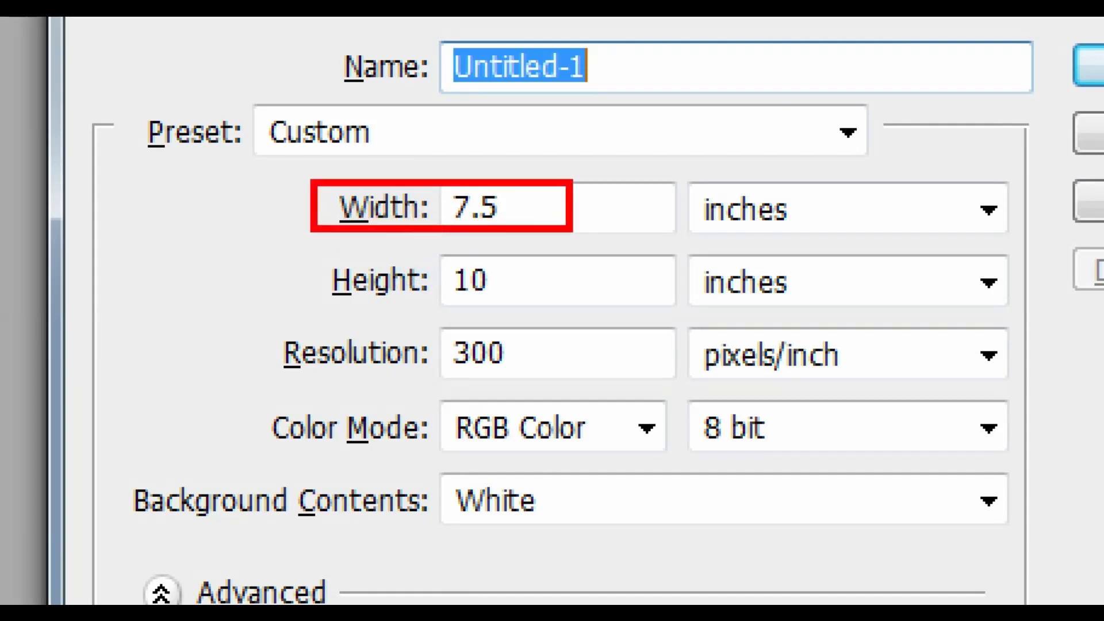
{"action": "left_click_drag", "start_coordinate": [315, 256], "coordinate": [553, 306]}
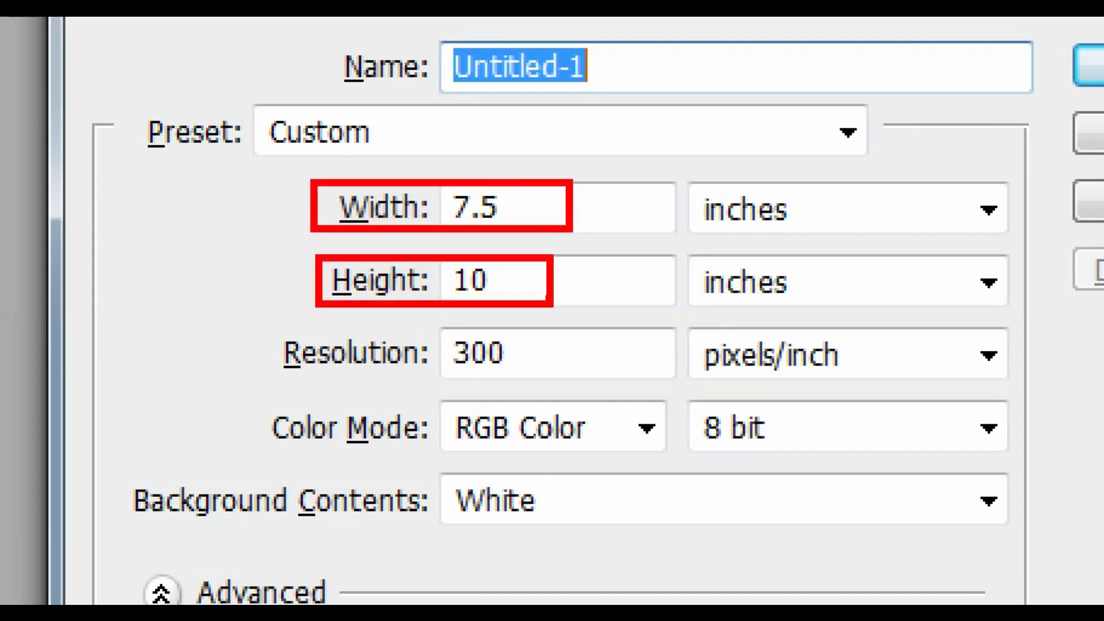
{"action": "left_click_drag", "start_coordinate": [277, 326], "coordinate": [540, 387]}
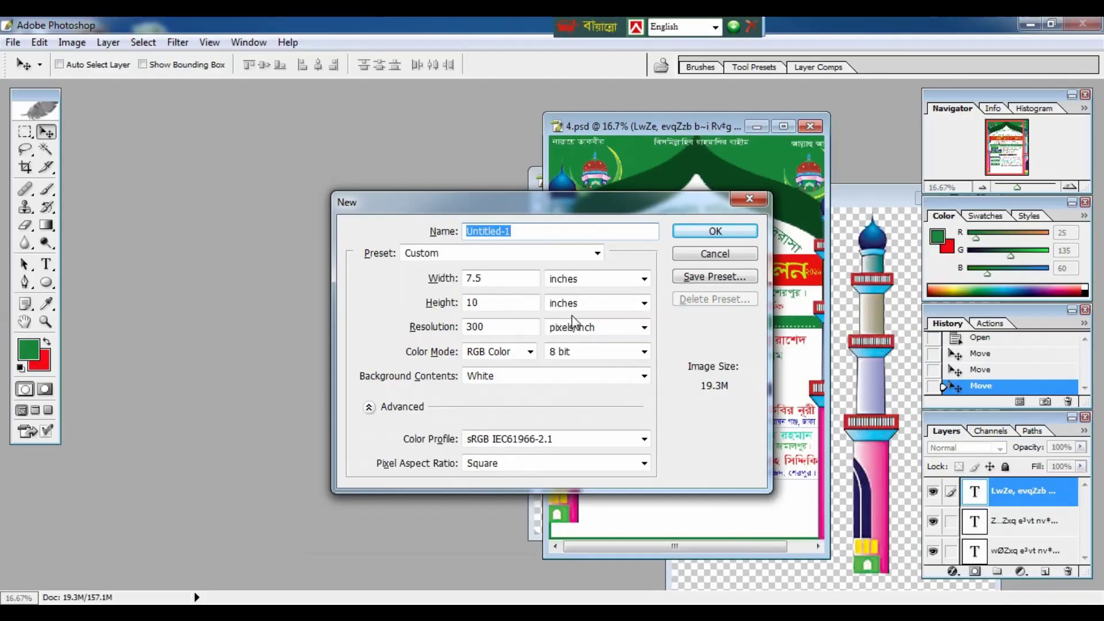
{"action": "left_click", "coordinate": [716, 231]}
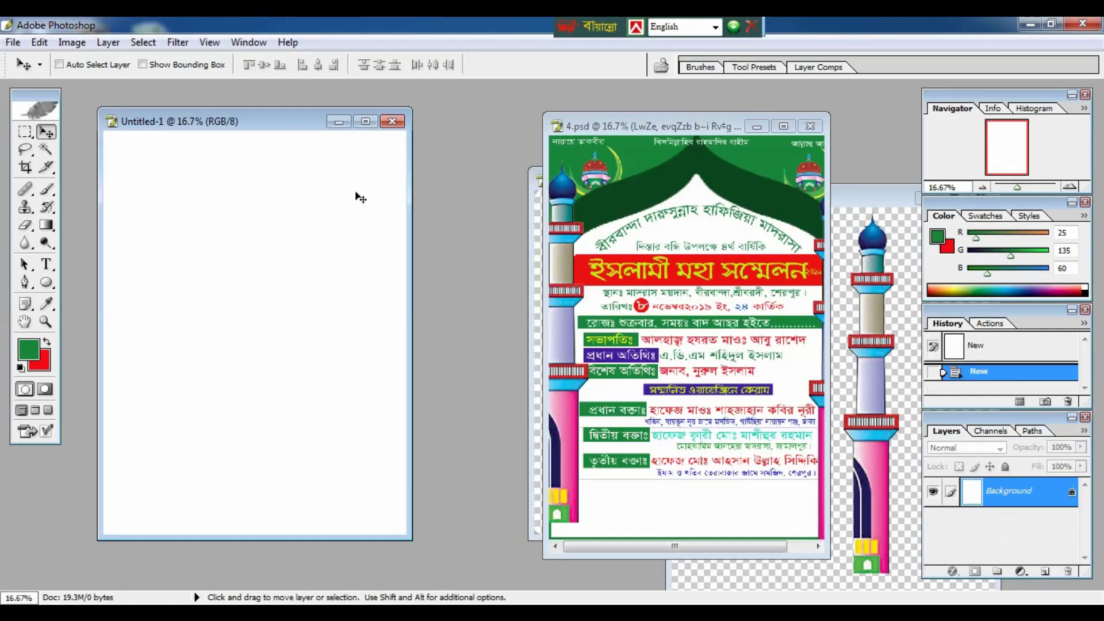
- Select the whole Untitled-1 canvas and stroke it 30 px green, placed Inside
{"action": "left_click", "coordinate": [365, 122]}
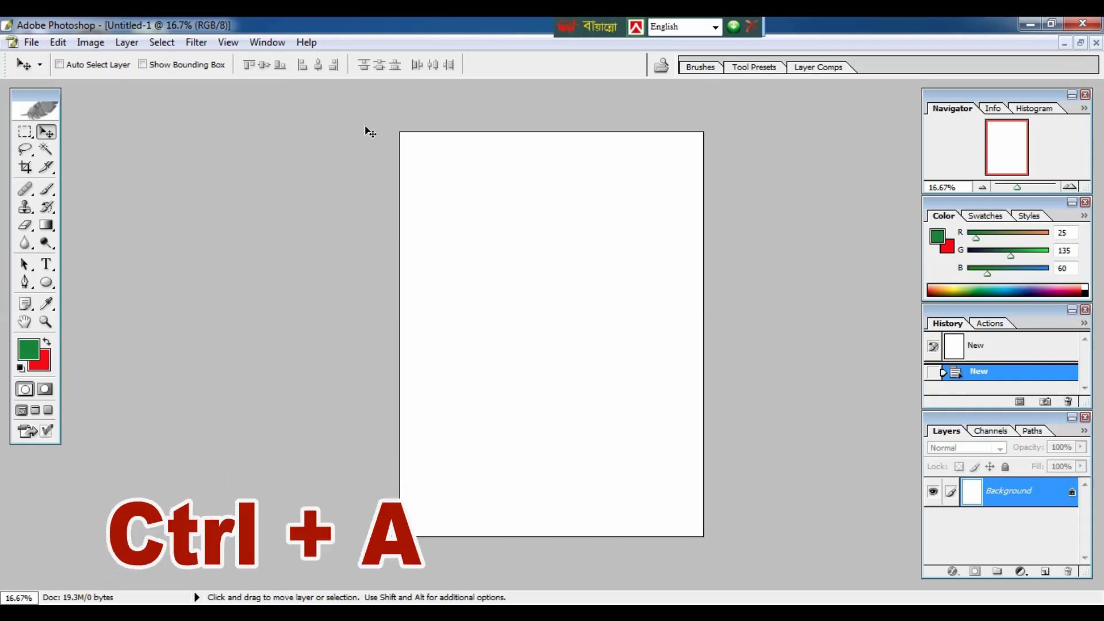
{"action": "key", "text": "ctrl+a"}
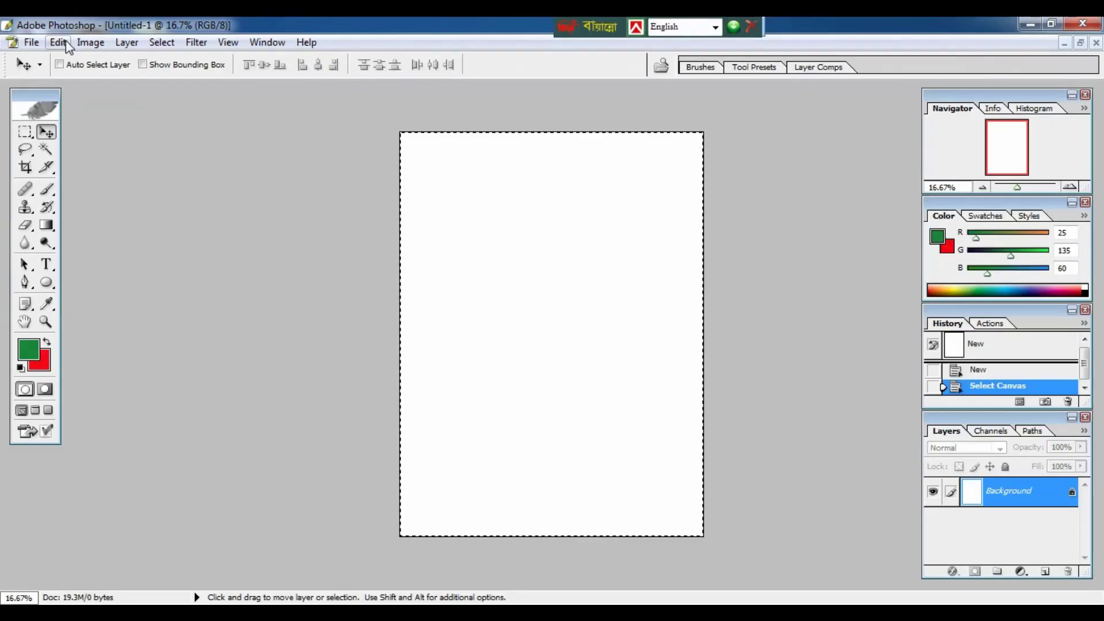
{"action": "left_click", "coordinate": [113, 94]}
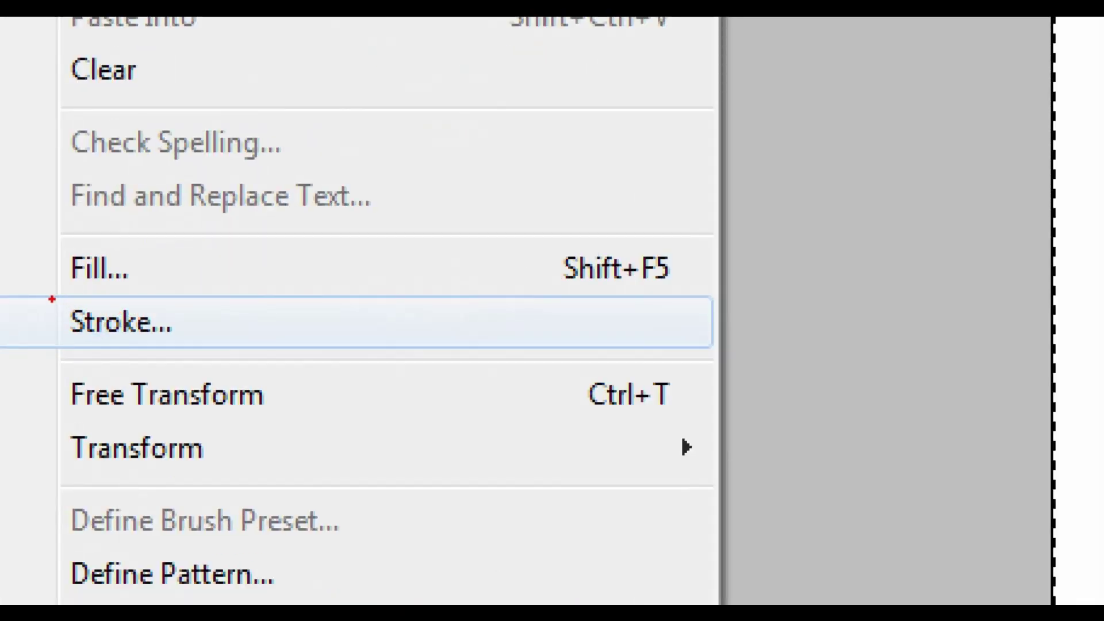
{"action": "left_click", "coordinate": [66, 311]}
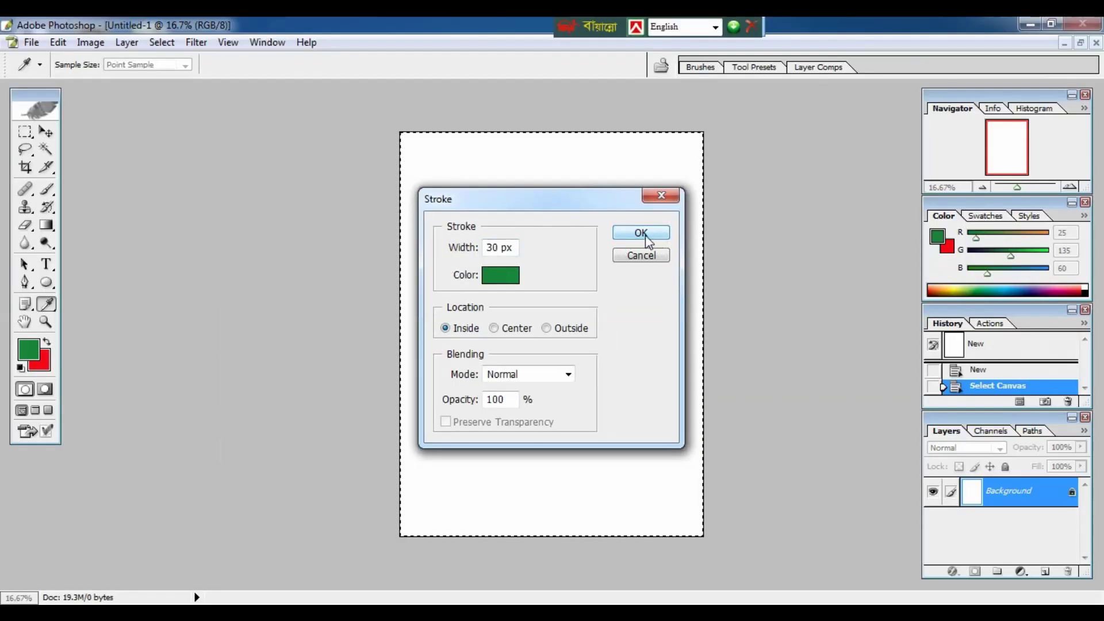
{"action": "left_click", "coordinate": [889, 200]}
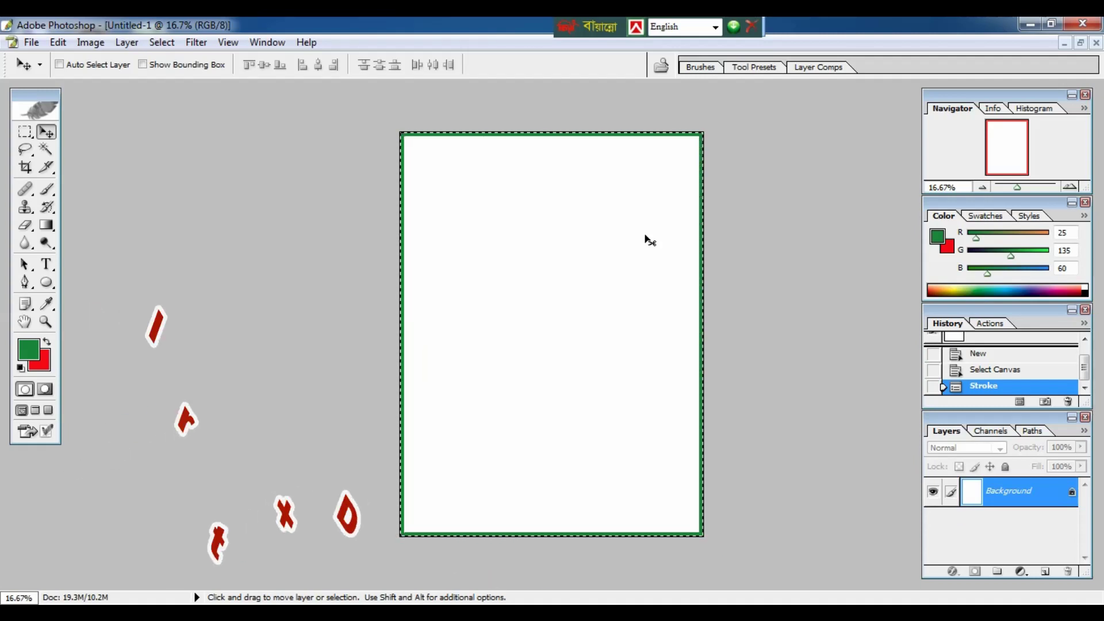
- Deselect the framed canvas and switch back to Standard Screen Mode
{"action": "key", "text": "ctrl+d"}
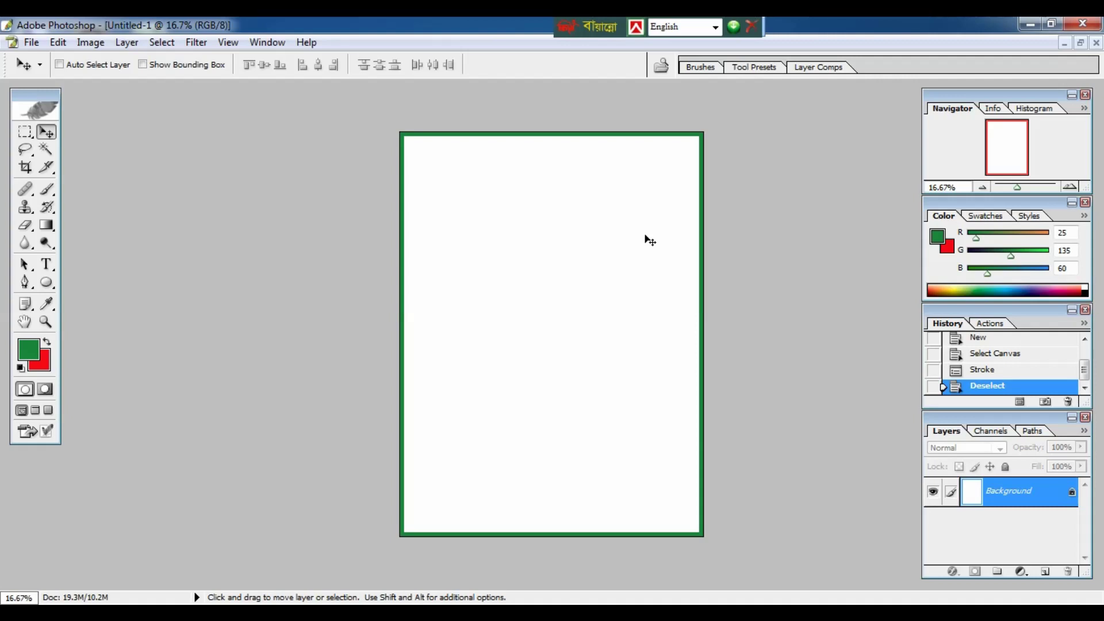
{"action": "key", "text": "f"}
{"action": "key", "text": "f"}
{"action": "key", "text": "f"}
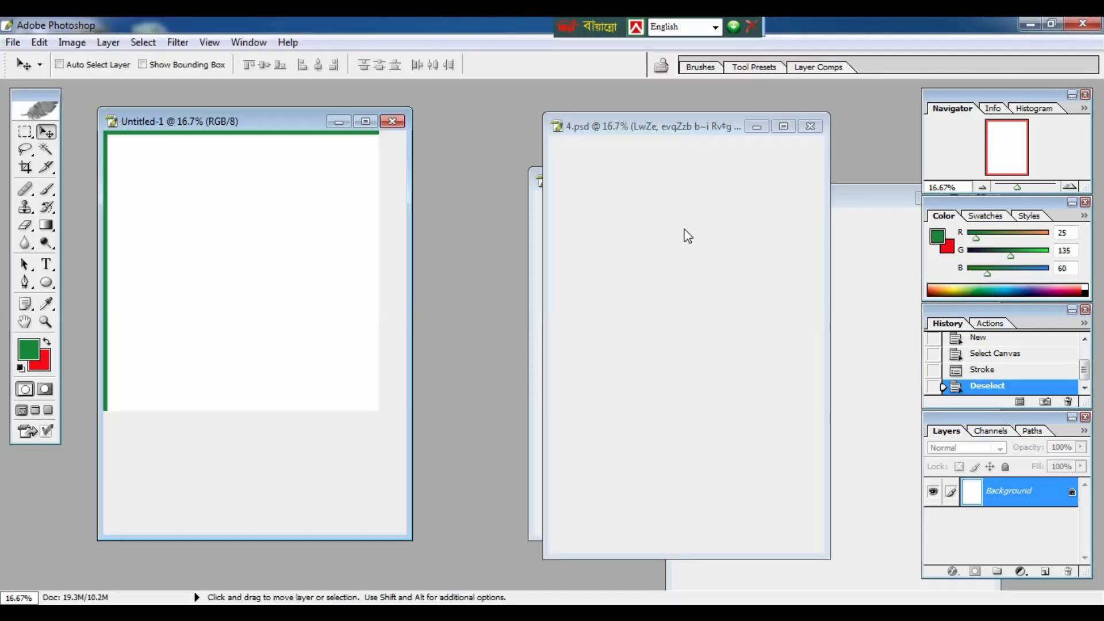
- Move the minaret document's window up and left, then reactivate 4.psd
{"action": "left_click", "coordinate": [719, 242]}
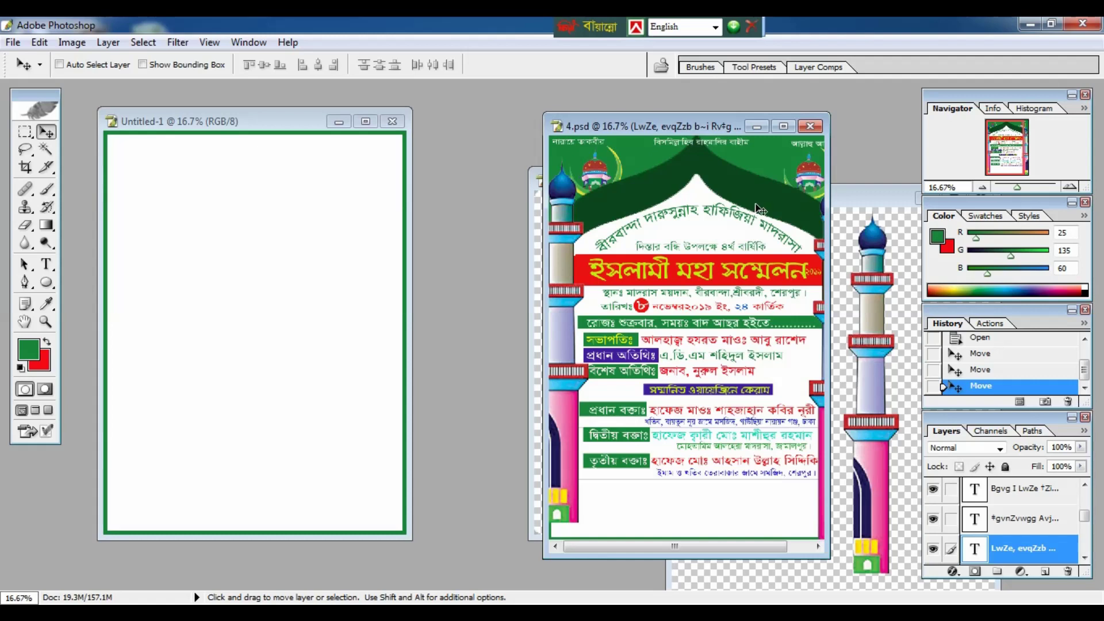
{"action": "left_click", "coordinate": [866, 220]}
{"action": "left_click_drag", "start_coordinate": [859, 186], "coordinate": [657, 150]}
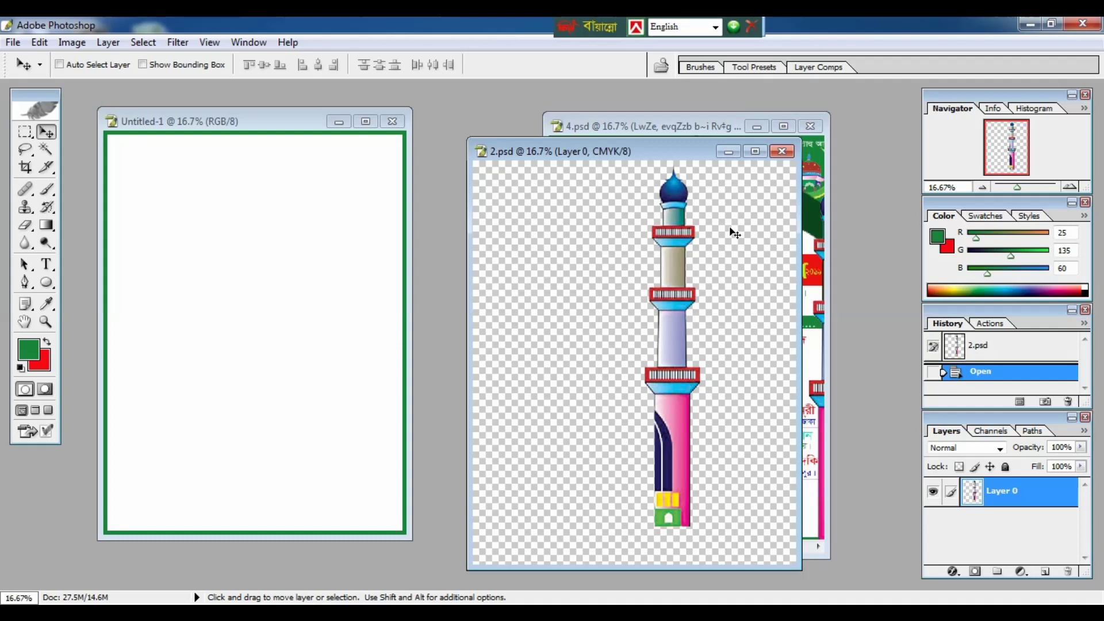
{"action": "left_click", "coordinate": [809, 196]}
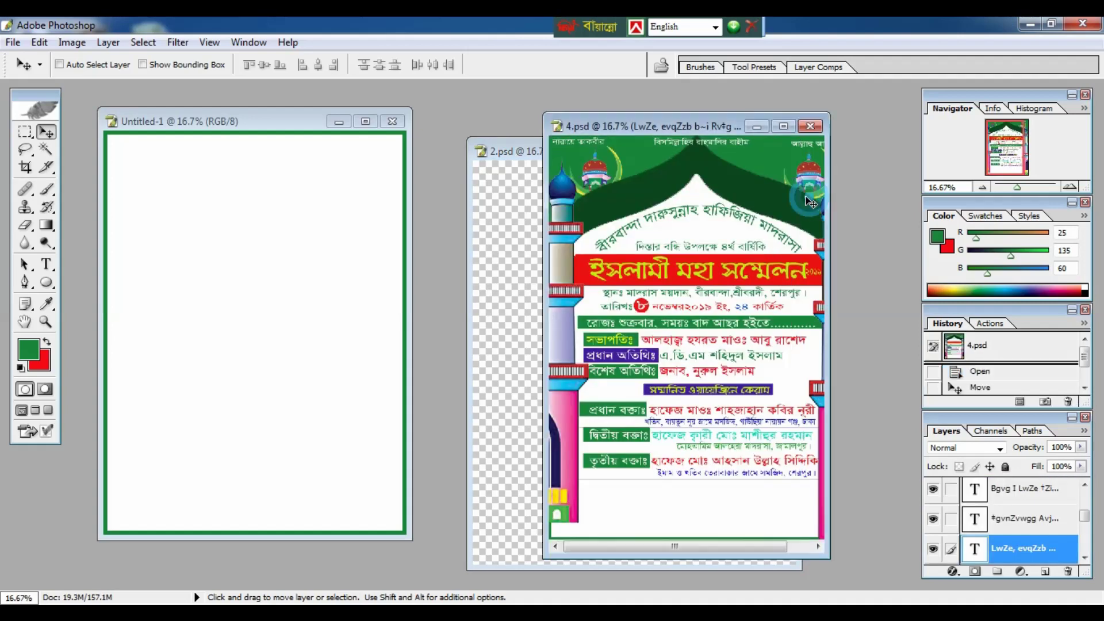
- In full screen, select the green arch layer Layer 0 copy and drag it down
{"action": "key", "text": "f"}
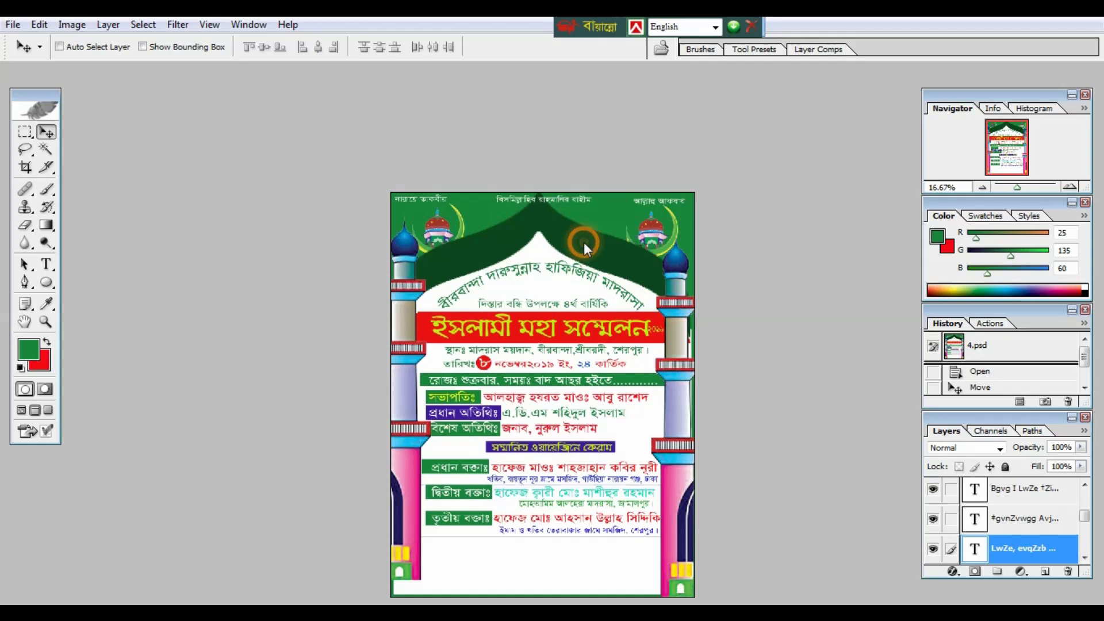
{"action": "right_click", "coordinate": [584, 242]}
{"action": "left_click", "coordinate": [615, 259]}
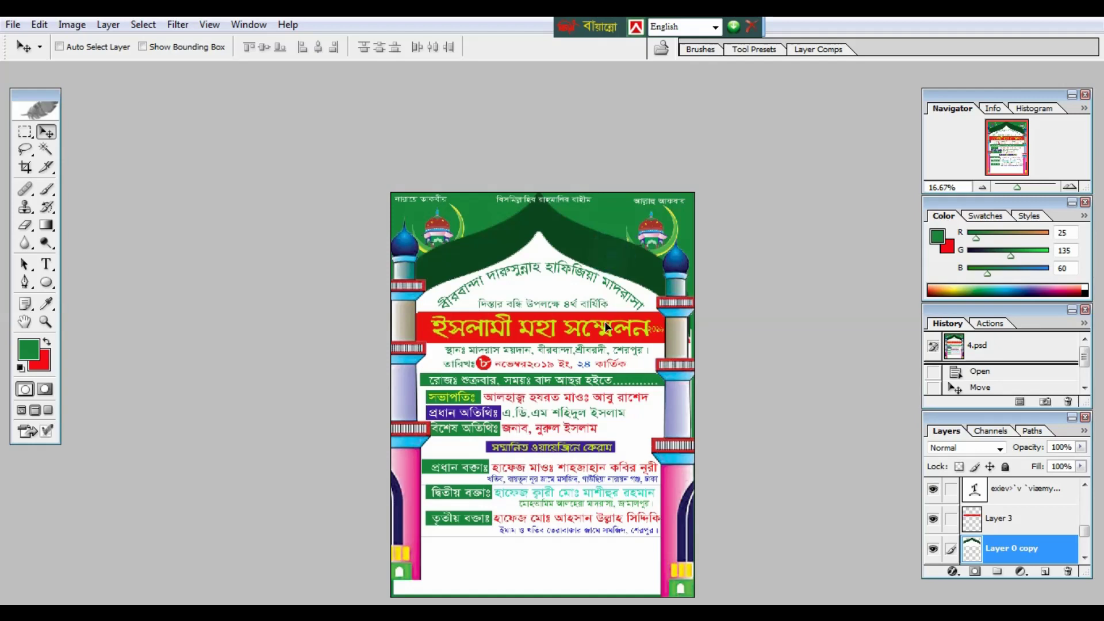
{"action": "mouse_move", "coordinate": [615, 265]}
{"action": "left_mouse_down"}
{"action": "mouse_move", "coordinate": [616, 293]}
{"action": "mouse_move", "coordinate": [609, 276]}
{"action": "left_mouse_up"}
- Drag the Layer 0 copy arch into Untitled-1 and move it to the page top
{"action": "key", "text": "f"}
{"action": "key", "text": "f"}
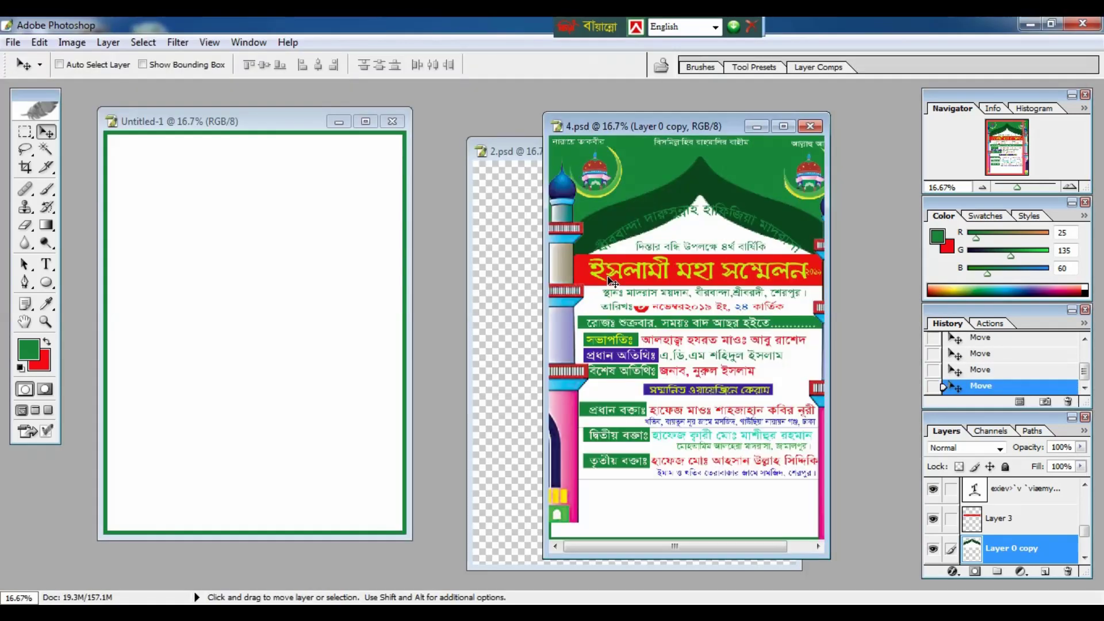
{"action": "left_click_drag", "start_coordinate": [740, 193], "coordinate": [246, 239]}
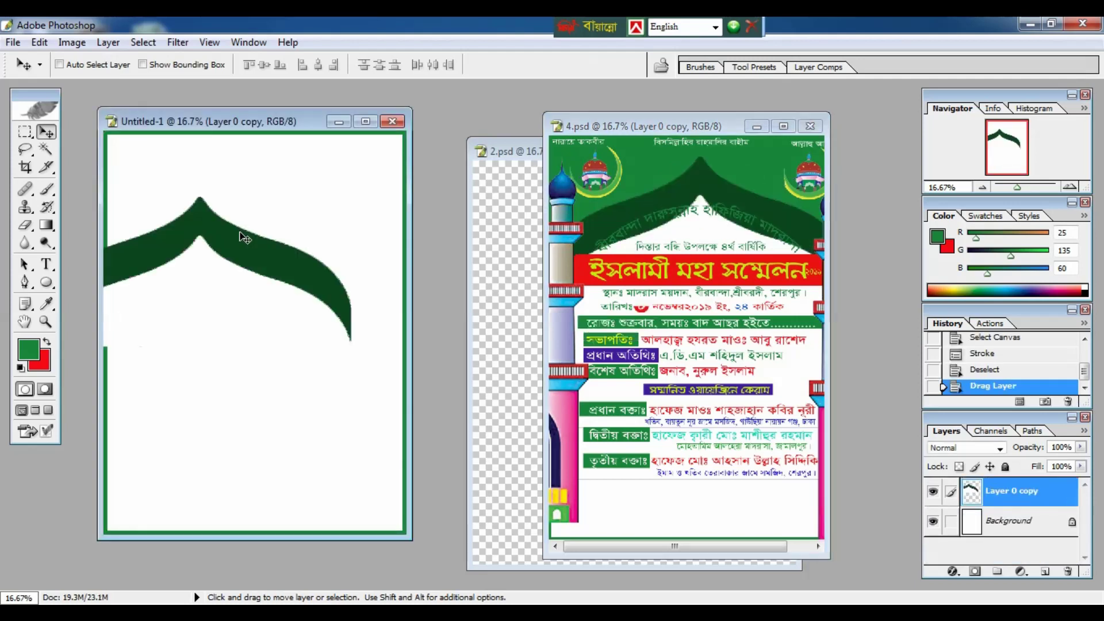
{"action": "left_click", "coordinate": [366, 122]}
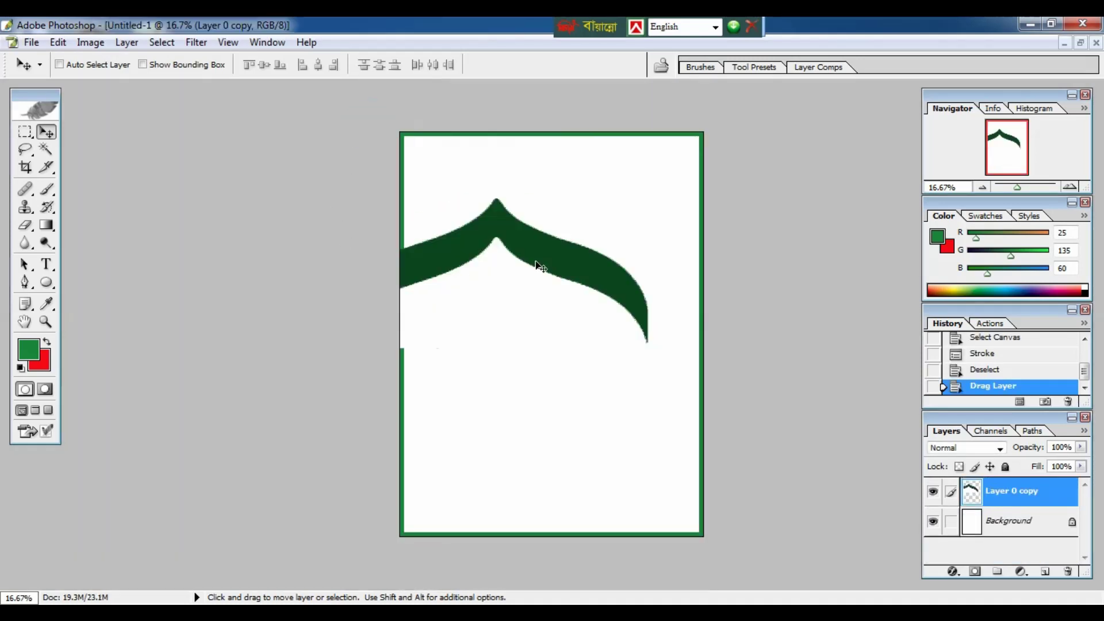
{"action": "left_click_drag", "start_coordinate": [542, 258], "coordinate": [598, 176]}
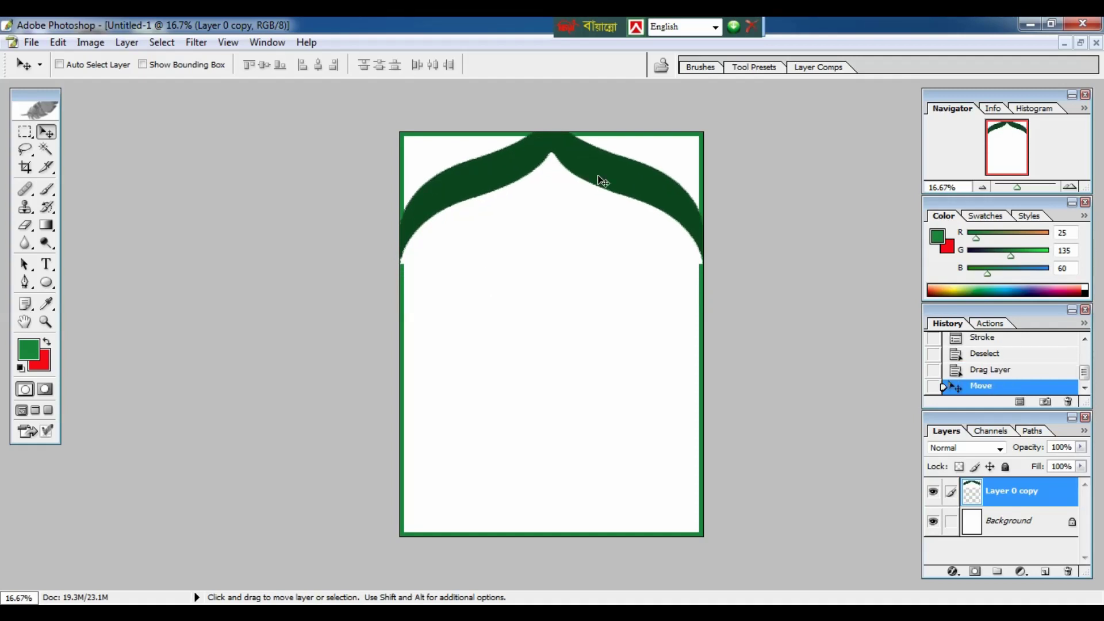
- Free Transform the arch to fit inside the green border and nudge it right
{"action": "key", "text": "ctrl+t"}
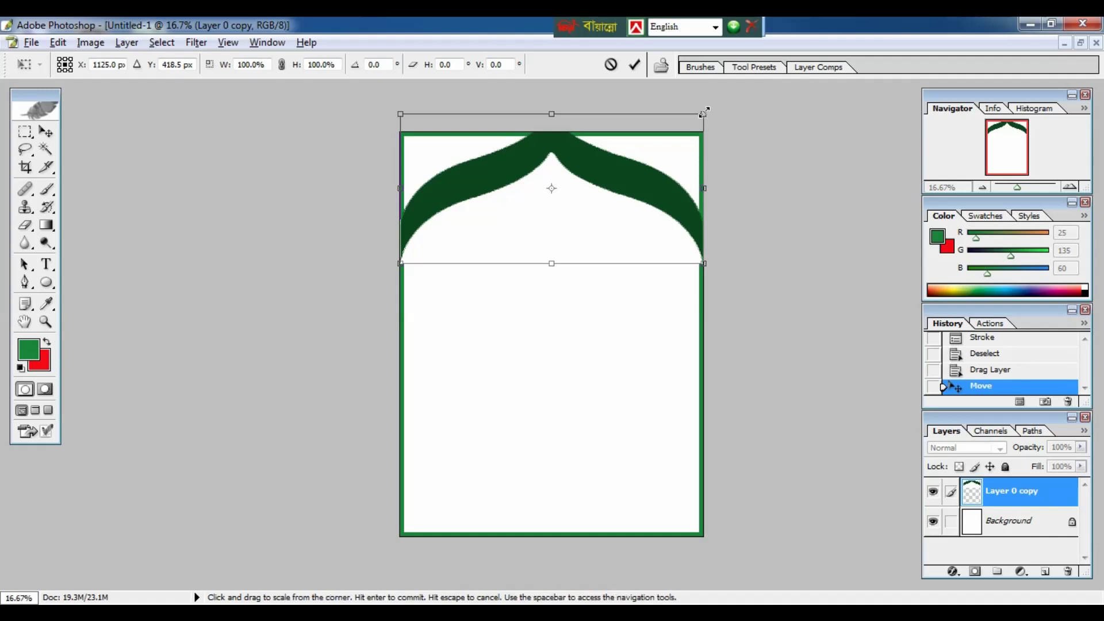
{"action": "left_click_drag", "start_coordinate": [704, 113], "coordinate": [704, 132]}
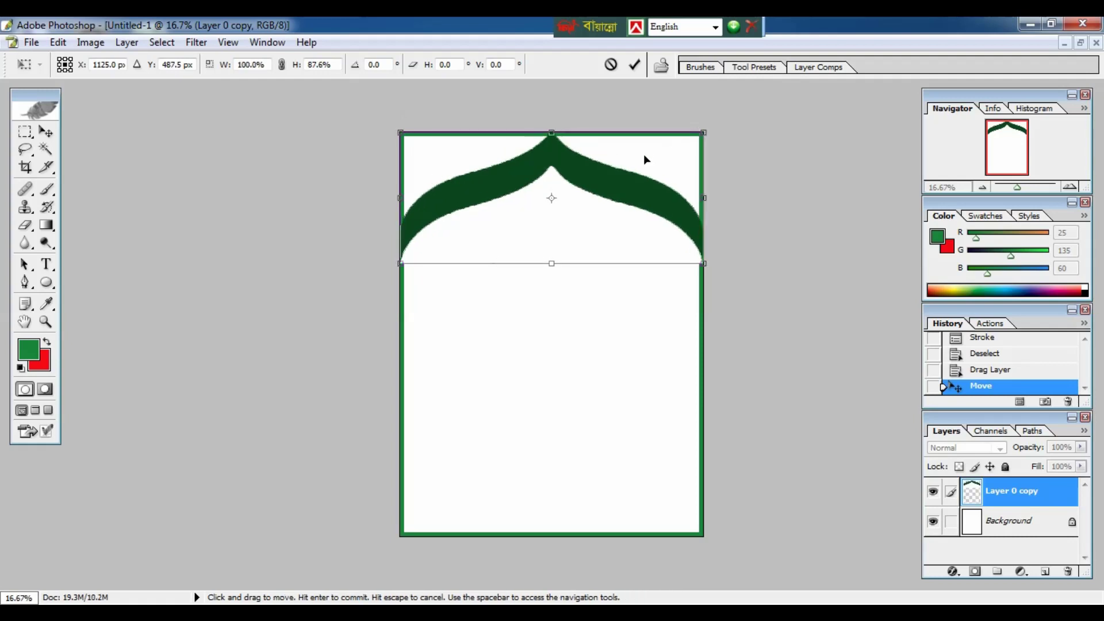
{"action": "left_click_drag", "start_coordinate": [704, 263], "coordinate": [698, 257]}
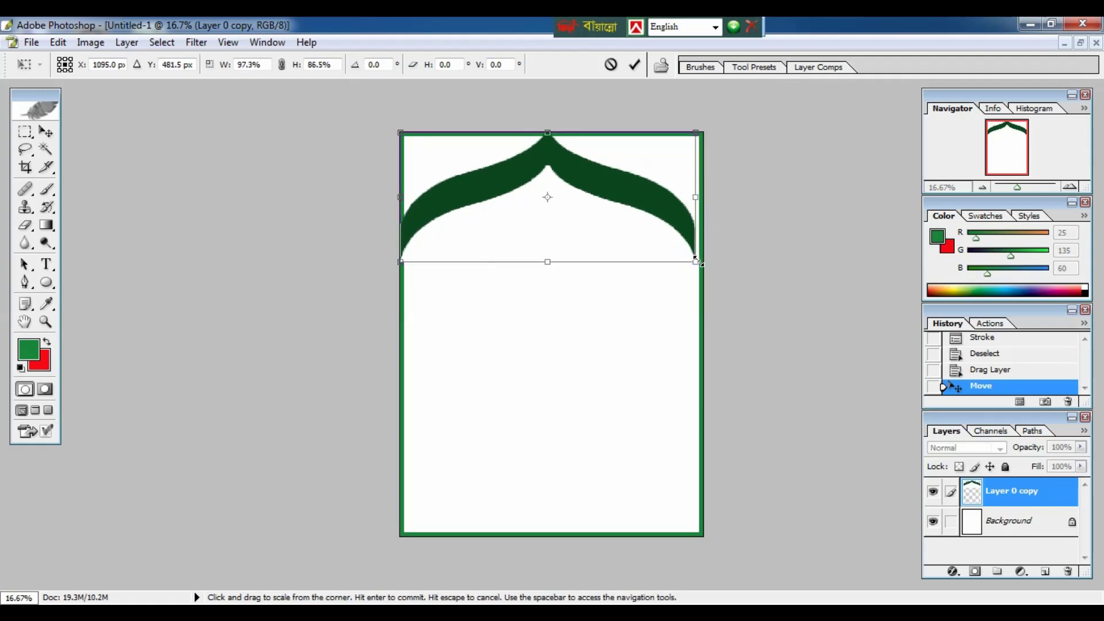
{"action": "key", "text": "Return"}
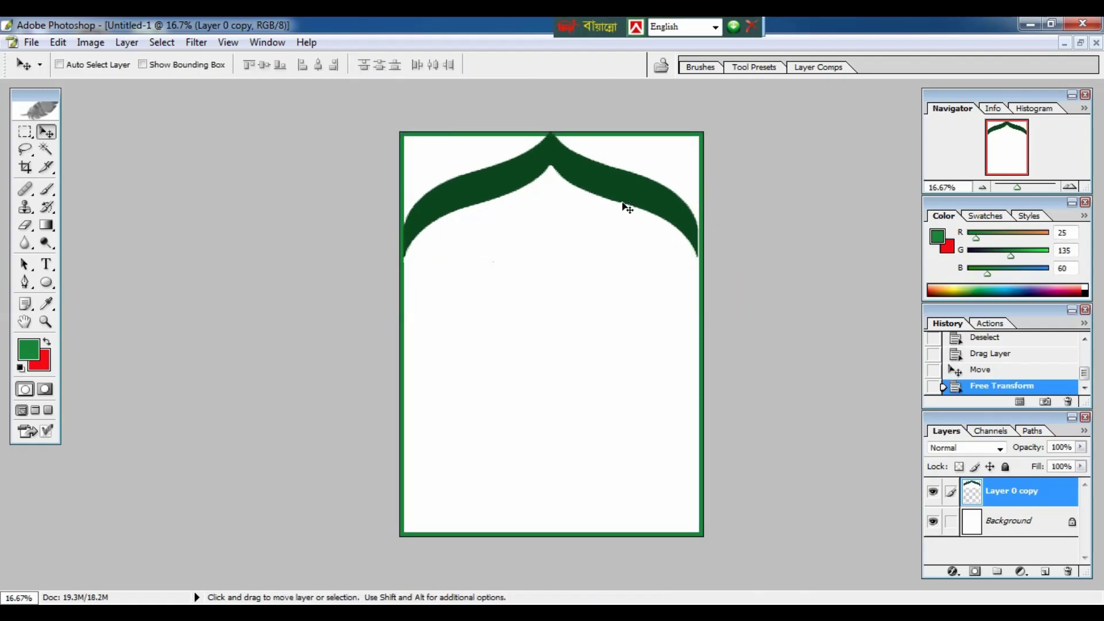
{"action": "key", "text": "Right"}
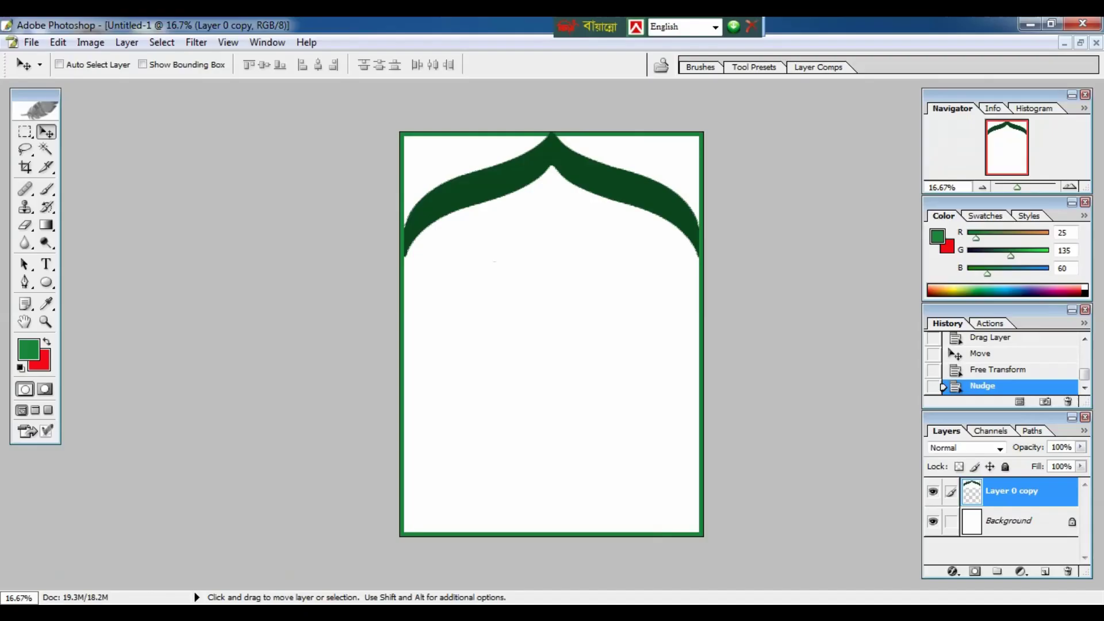
{"action": "left_click", "coordinate": [875, 314]}
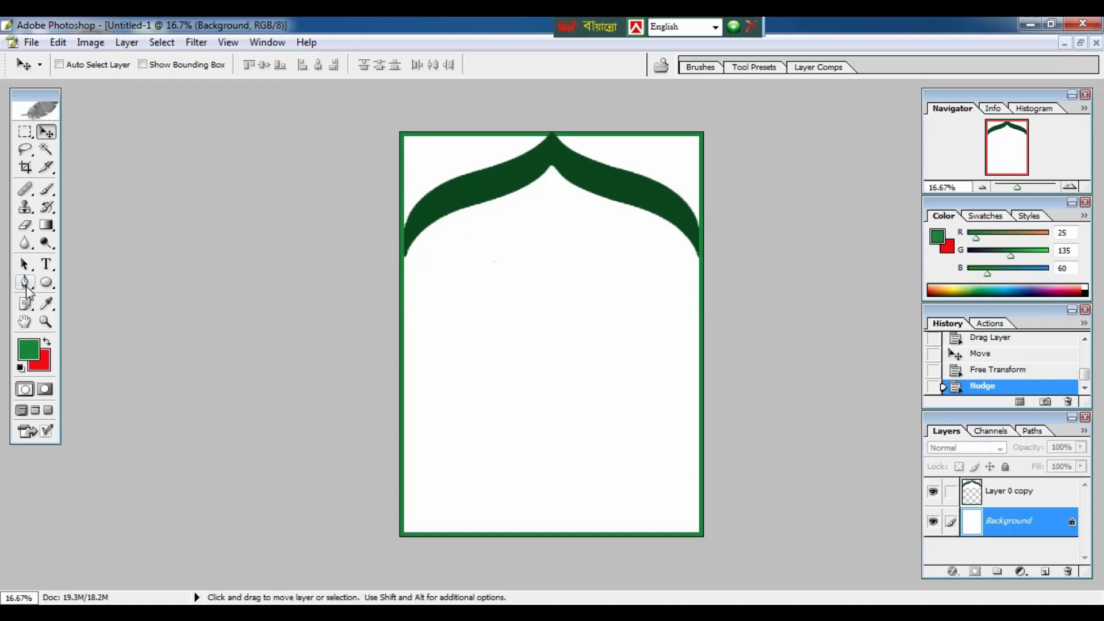
- Trace a Pen path along the arch's top and around the area above the page
{"action": "left_click", "coordinate": [25, 285]}
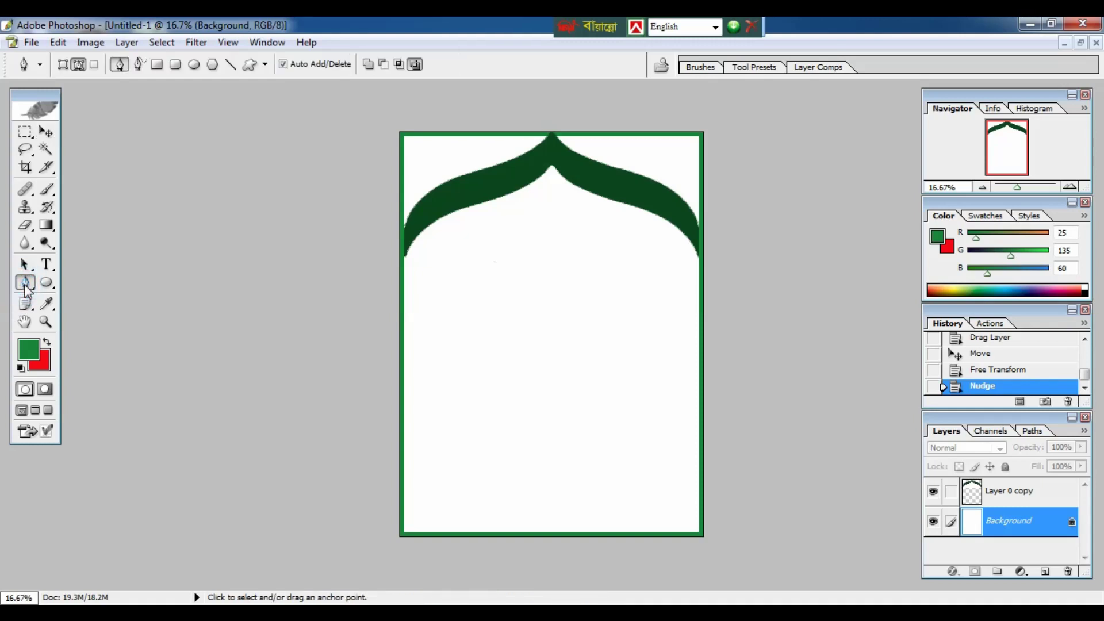
{"action": "key", "text": "ctrl+plus"}
{"action": "left_click_drag", "start_coordinate": [403, 256], "coordinate": [394, 377]}
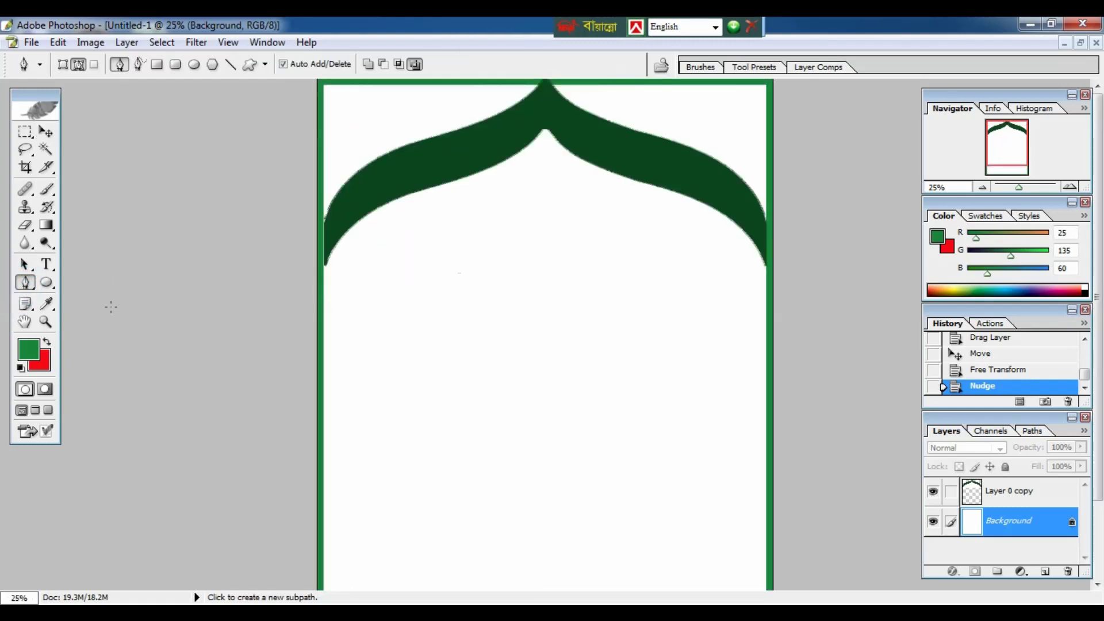
{"action": "left_click", "coordinate": [319, 250]}
{"action": "left_click", "coordinate": [344, 215]}
{"action": "left_click", "coordinate": [471, 153]}
{"action": "left_click", "coordinate": [552, 118]}
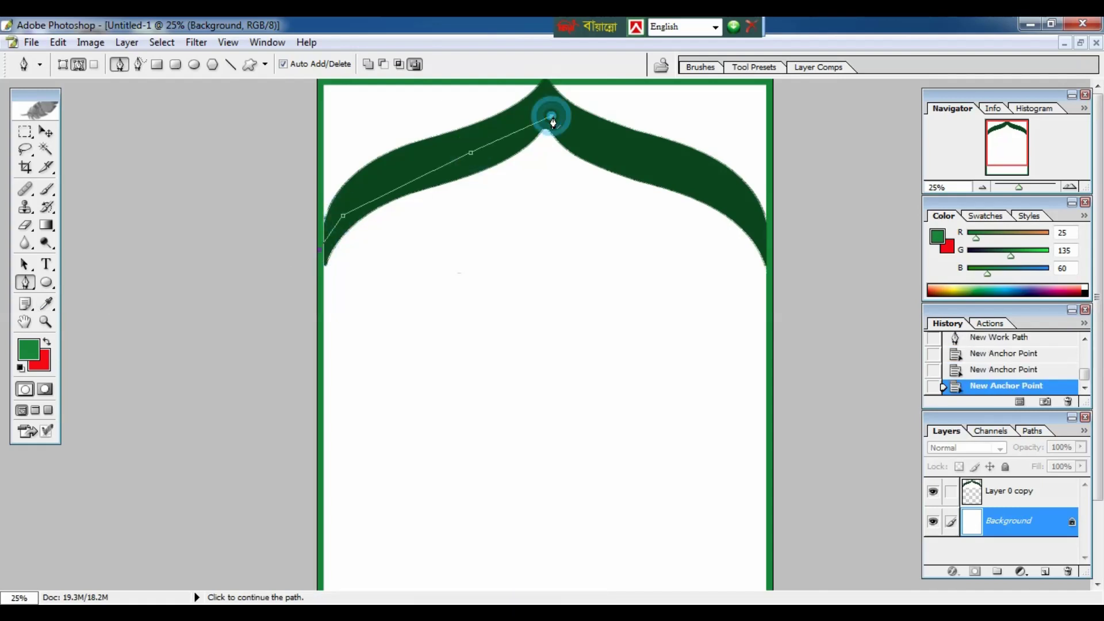
{"action": "left_click", "coordinate": [640, 165]}
{"action": "left_click", "coordinate": [756, 224]}
{"action": "key", "text": "ctrl+minus"}
{"action": "left_click", "coordinate": [709, 249]}
{"action": "left_click", "coordinate": [798, 147]}
{"action": "left_click", "coordinate": [709, 88]}
{"action": "left_click", "coordinate": [442, 105]}
{"action": "left_click", "coordinate": [360, 119]}
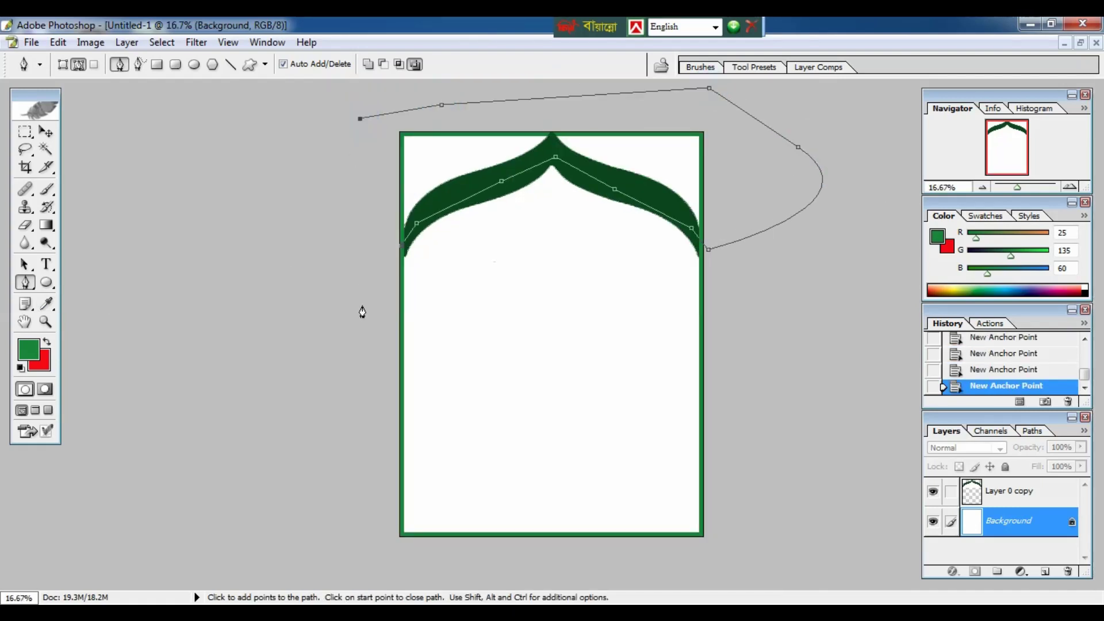
{"action": "left_click", "coordinate": [362, 306]}
- Convert the path to a selection, fill it with green on the Background, and deselect
{"action": "key", "text": "ctrl+Return"}
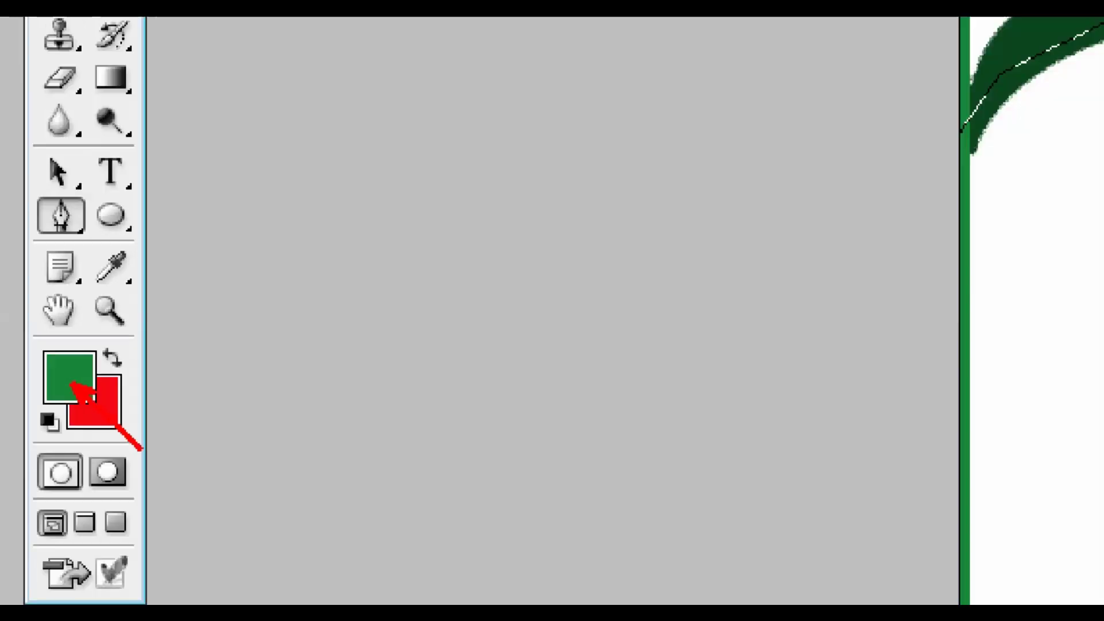
{"action": "key", "text": "alt+BackSpace"}
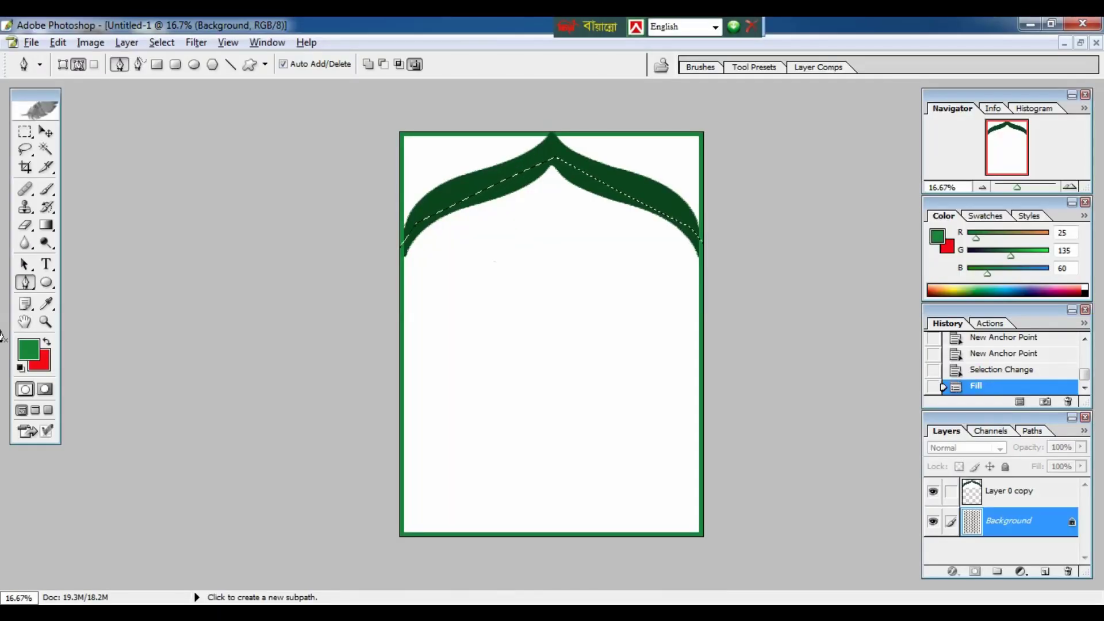
{"action": "key", "text": "ctrl+d"}
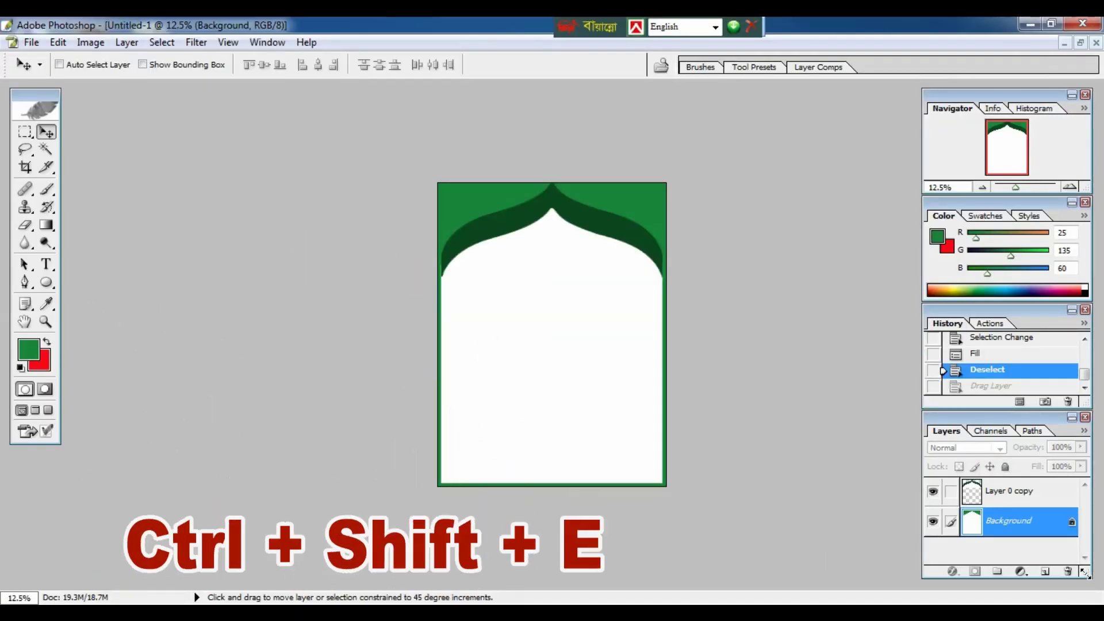
- Merge Visible (Ctrl+Shift+E) so the arch and fill become one Background layer
{"action": "key", "text": "ctrl+shift+e"}
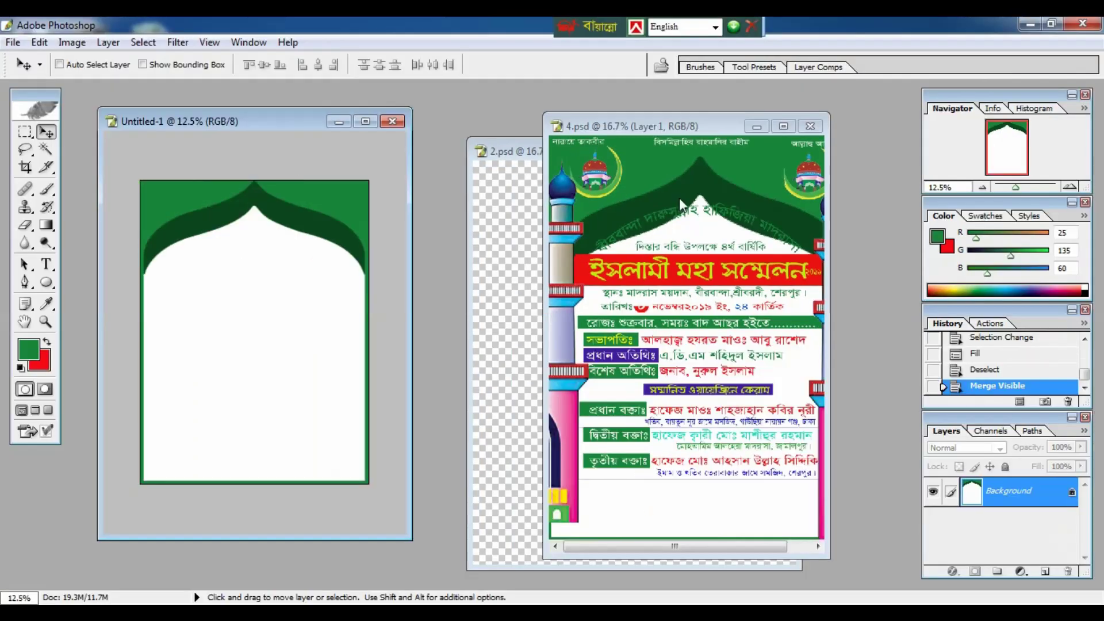
- Select the crescent emblem's Layer 1 in 4.psd and drag it into Untitled-1
{"action": "left_click", "coordinate": [685, 198]}
{"action": "left_click", "coordinate": [600, 169]}
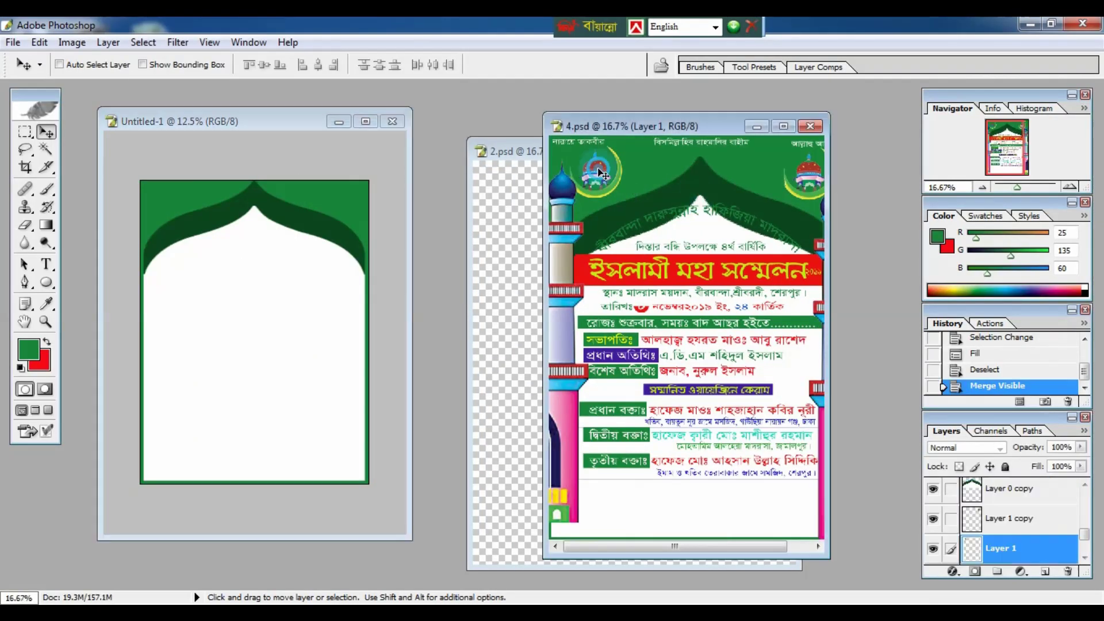
{"action": "right_click", "coordinate": [599, 170]}
{"action": "left_click", "coordinate": [635, 181]}
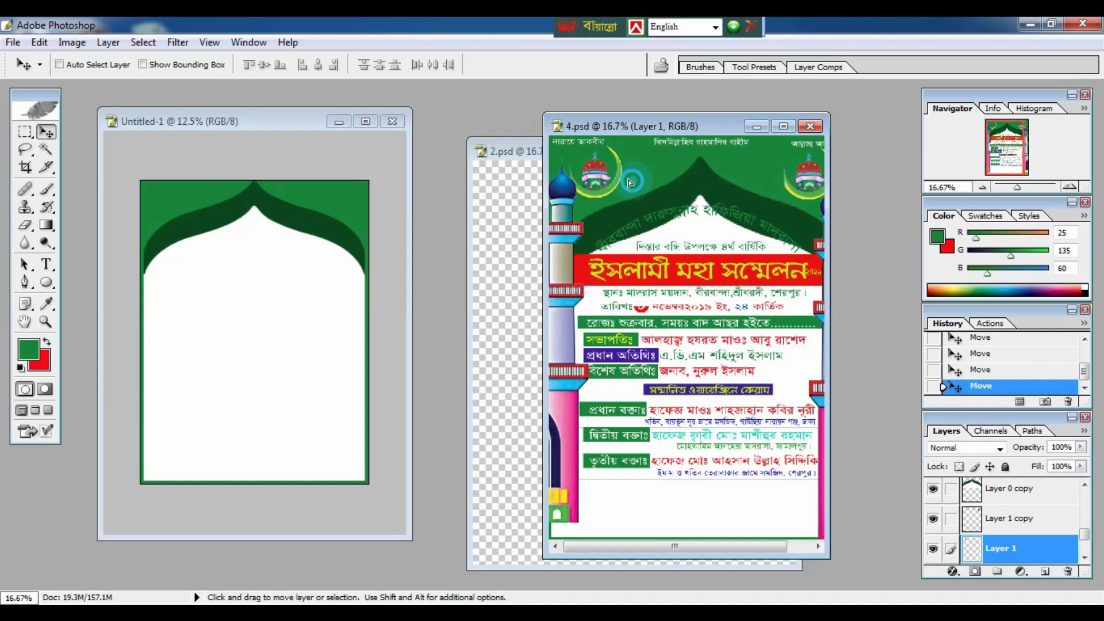
{"action": "left_click_drag", "start_coordinate": [632, 183], "coordinate": [262, 227]}
{"action": "left_click", "coordinate": [368, 122]}
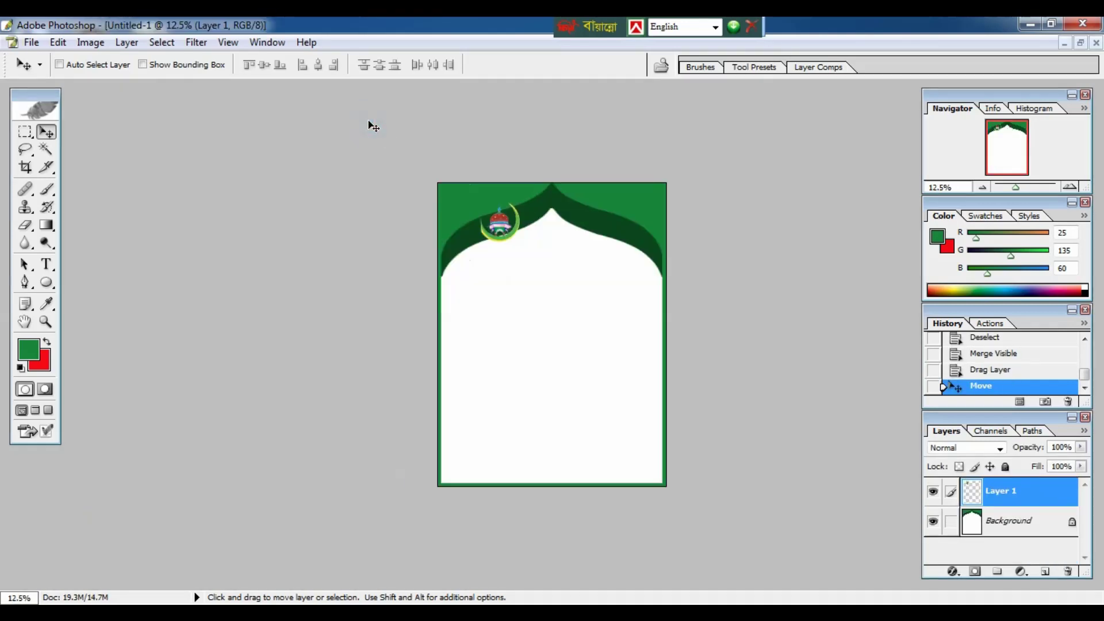
- Move the emblem onto the page's top-left and scale it down
{"action": "key", "text": "ctrl+plus"}
{"action": "left_click_drag", "start_coordinate": [414, 120], "coordinate": [396, 229]}
{"action": "key", "text": "f"}
{"action": "scroll", "coordinate": [432, 234], "scroll_direction": "up", "scroll_amount": 3}
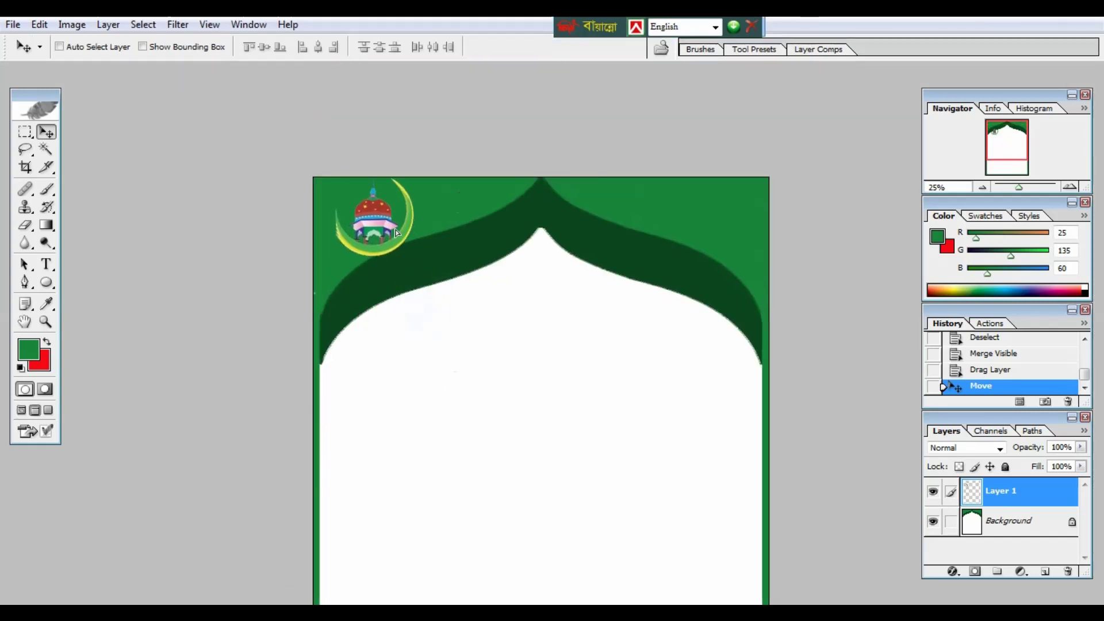
{"action": "key", "text": "ctrl+t"}
{"action": "left_click_drag", "start_coordinate": [440, 135], "coordinate": [426, 157]}
{"action": "key", "text": "Return"}
{"action": "left_click_drag", "start_coordinate": [387, 214], "coordinate": [383, 217]}
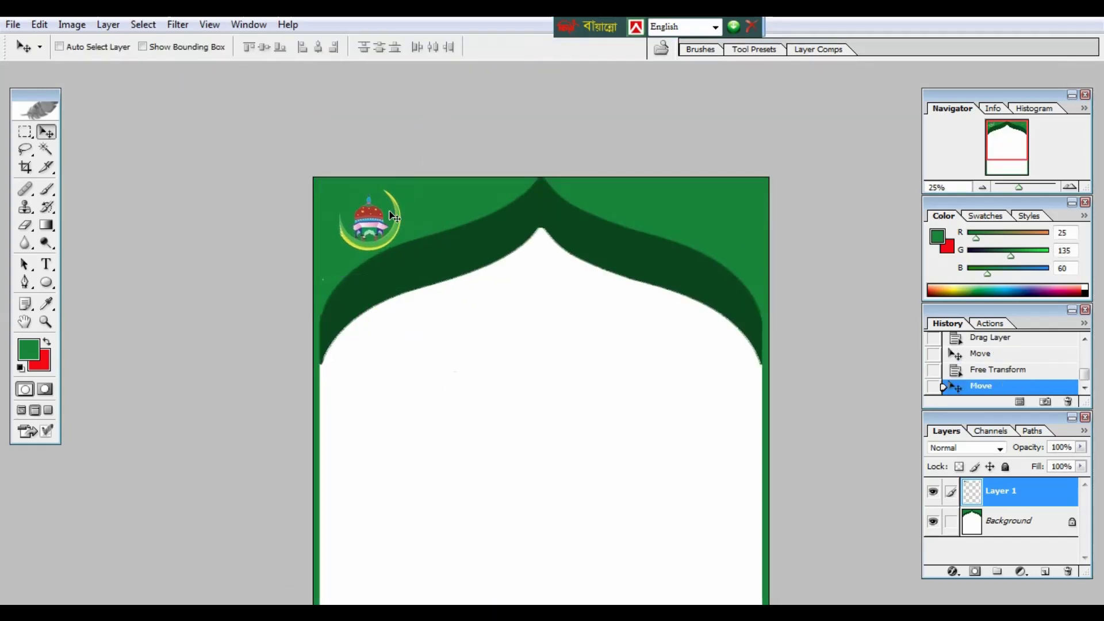
- Shrink the emblem slightly more and Alt-drag a copy, Layer 1 copy, to the top-right corner
{"action": "key", "text": "ctrl+t"}
{"action": "key", "text": "Return"}
{"action": "left_click_drag", "start_coordinate": [420, 155], "coordinate": [396, 215]}
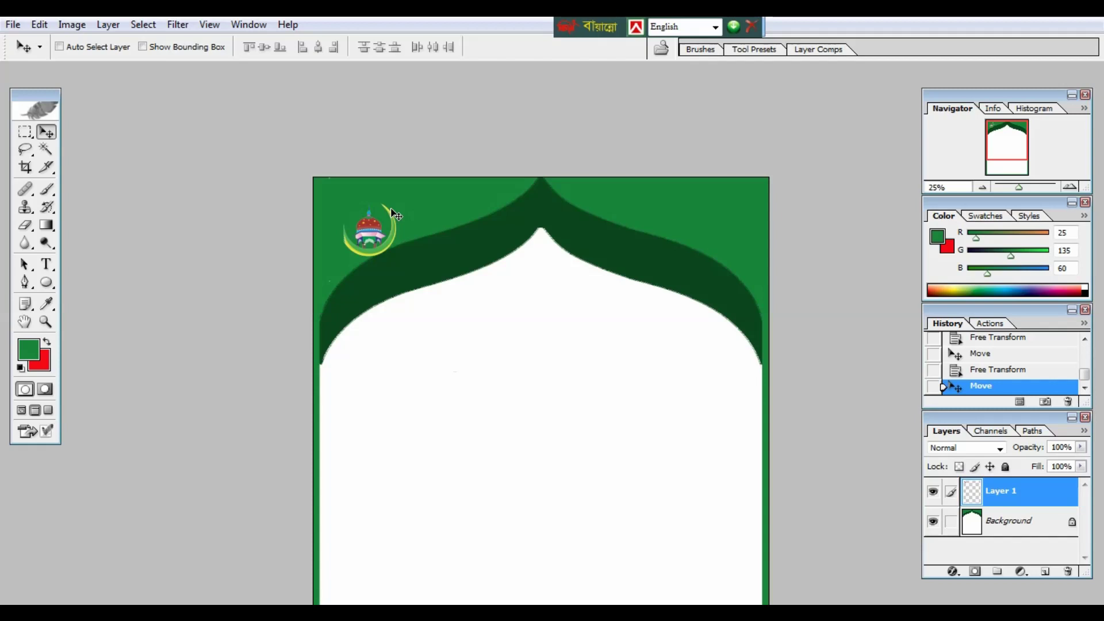
{"action": "left_click_drag", "start_coordinate": [395, 215], "coordinate": [711, 228]}
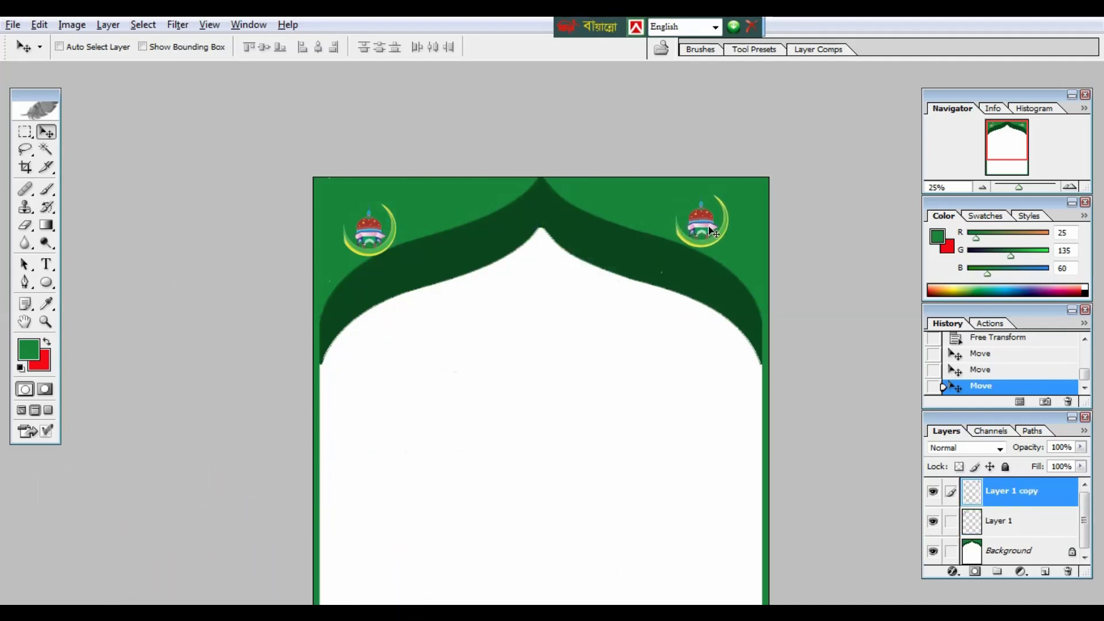
- In 4.psd, select the left minaret's layer and drag it away from the edge
{"action": "key", "text": "f"}
{"action": "key", "text": "f"}
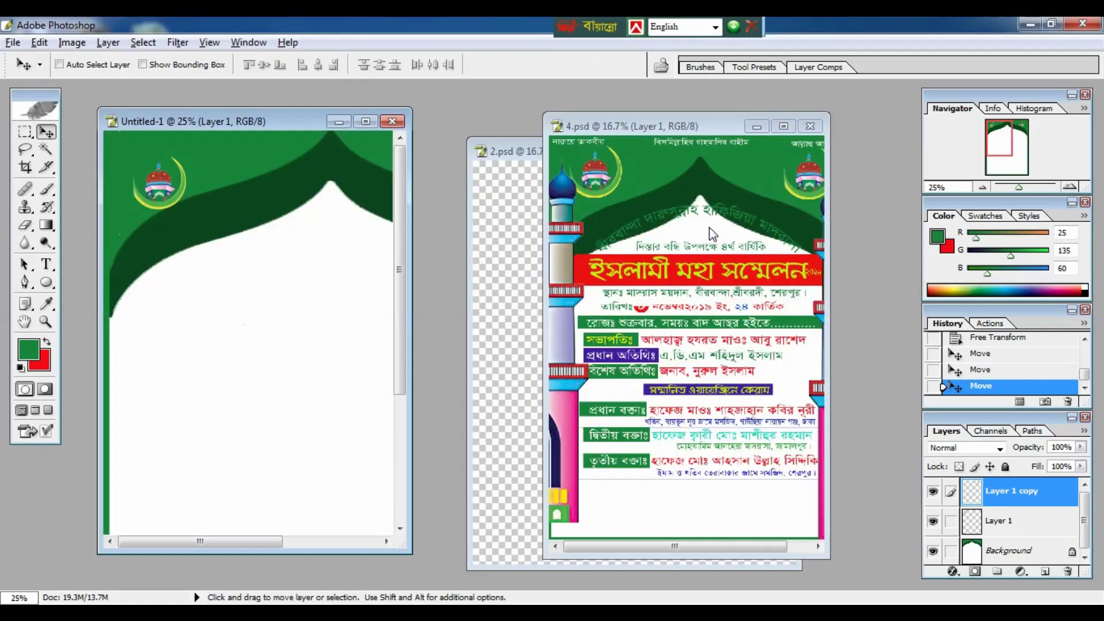
{"action": "left_click", "coordinate": [571, 261]}
{"action": "key", "text": "f"}
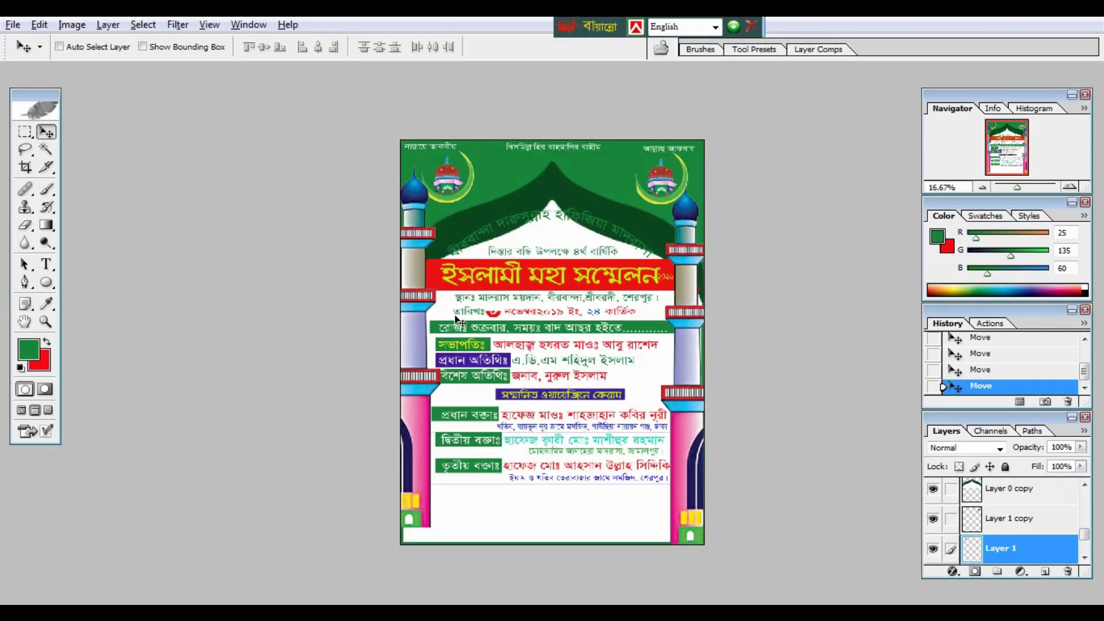
{"action": "right_click", "coordinate": [414, 299]}
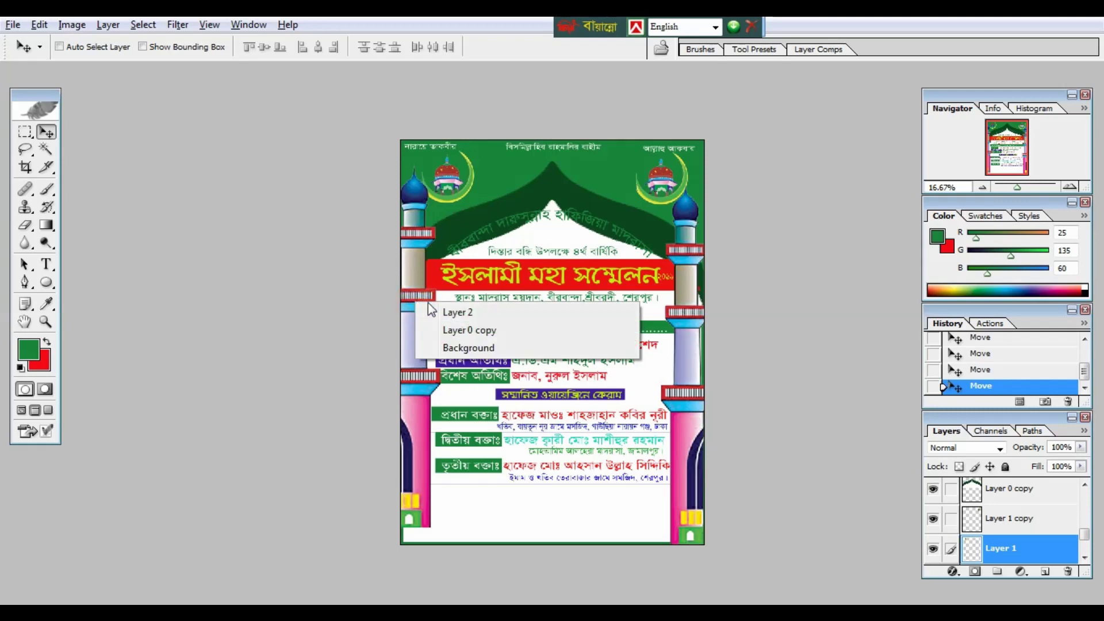
{"action": "left_click", "coordinate": [450, 310]}
{"action": "left_click_drag", "start_coordinate": [450, 308], "coordinate": [513, 307]}
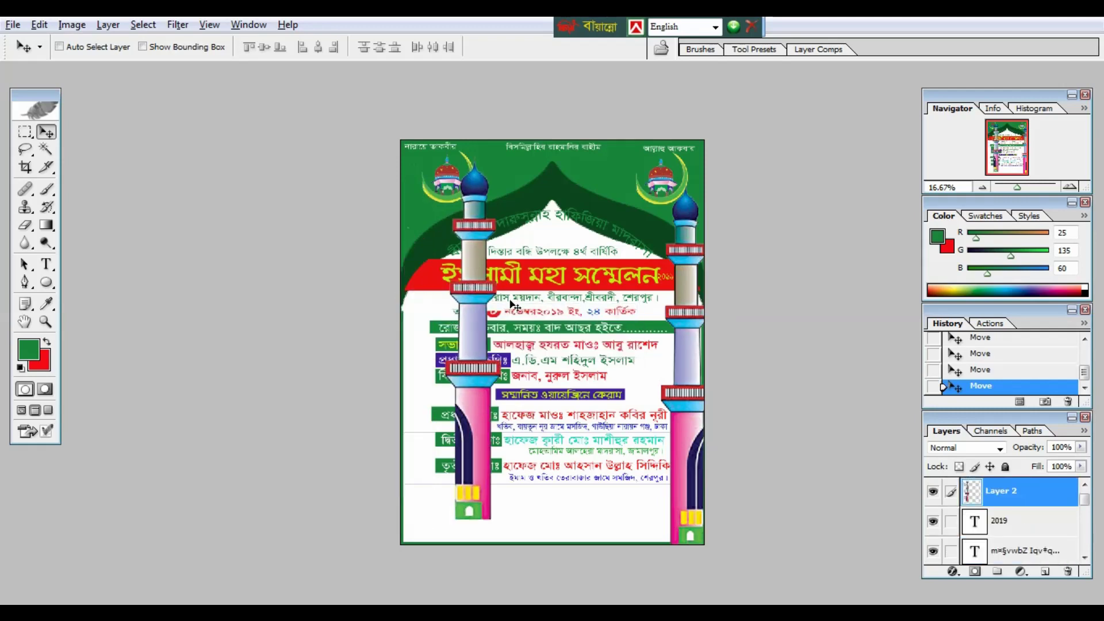
{"action": "key", "text": "f"}
{"action": "key", "text": "f"}
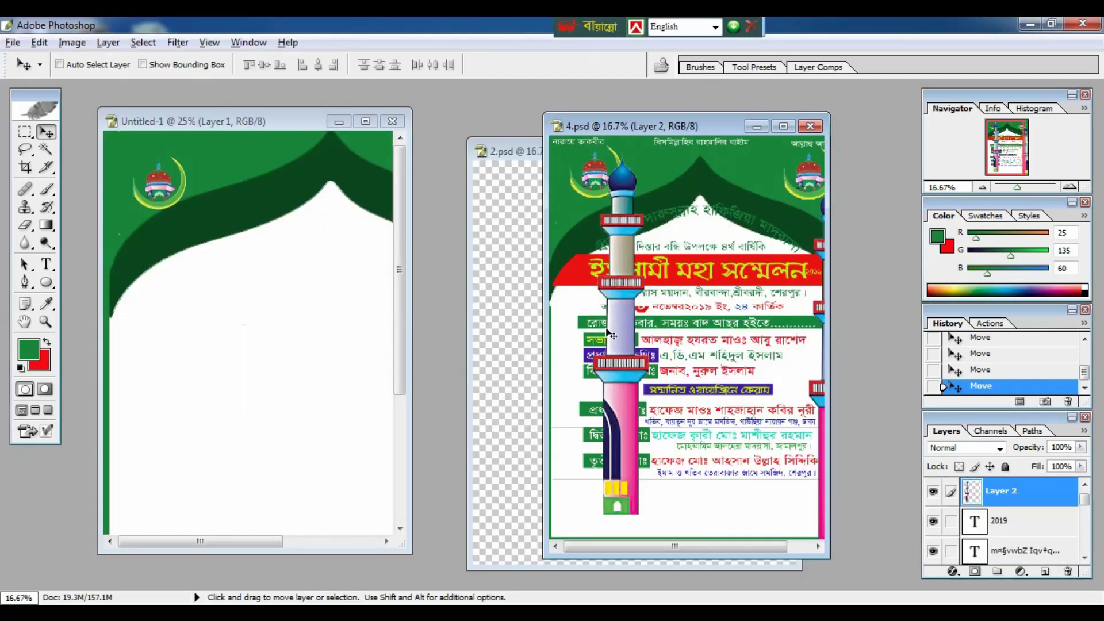
- Drag the minaret into Untitled-1 as Layer 2 and scale it to fit the left side
{"action": "left_click_drag", "start_coordinate": [619, 334], "coordinate": [297, 368]}
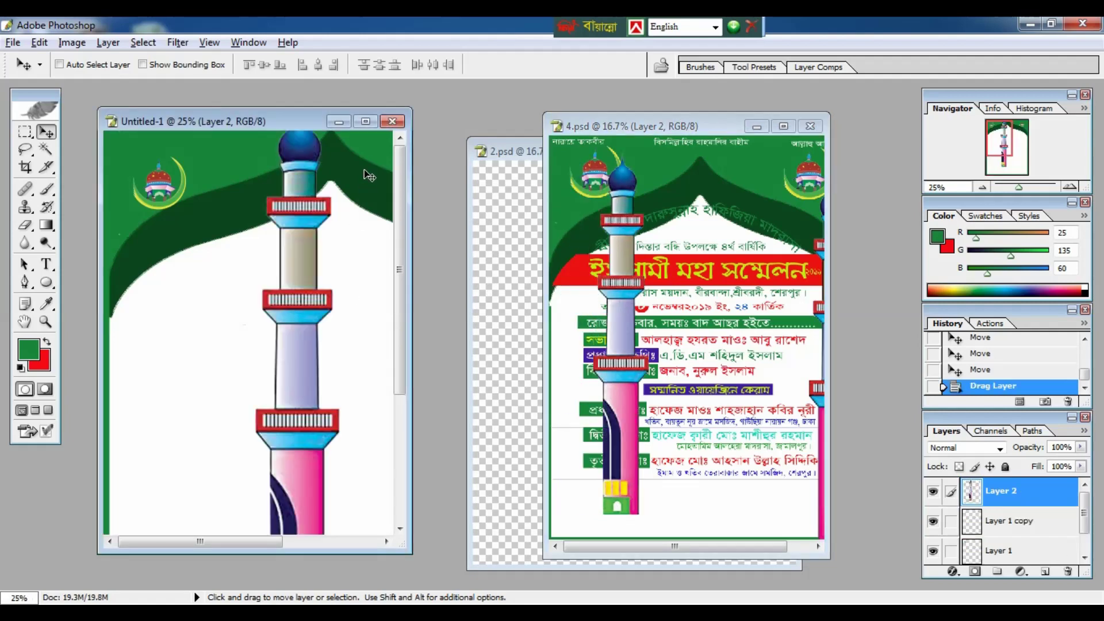
{"action": "left_click", "coordinate": [366, 122]}
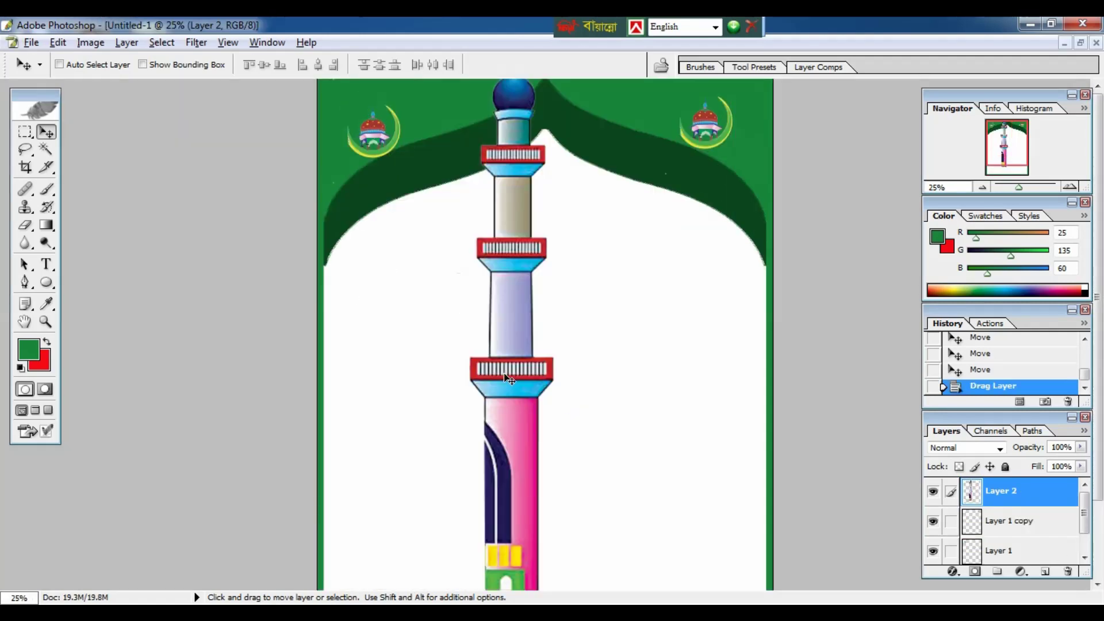
{"action": "key", "text": "ctrl+minus"}
{"action": "left_click_drag", "start_coordinate": [560, 397], "coordinate": [489, 439]}
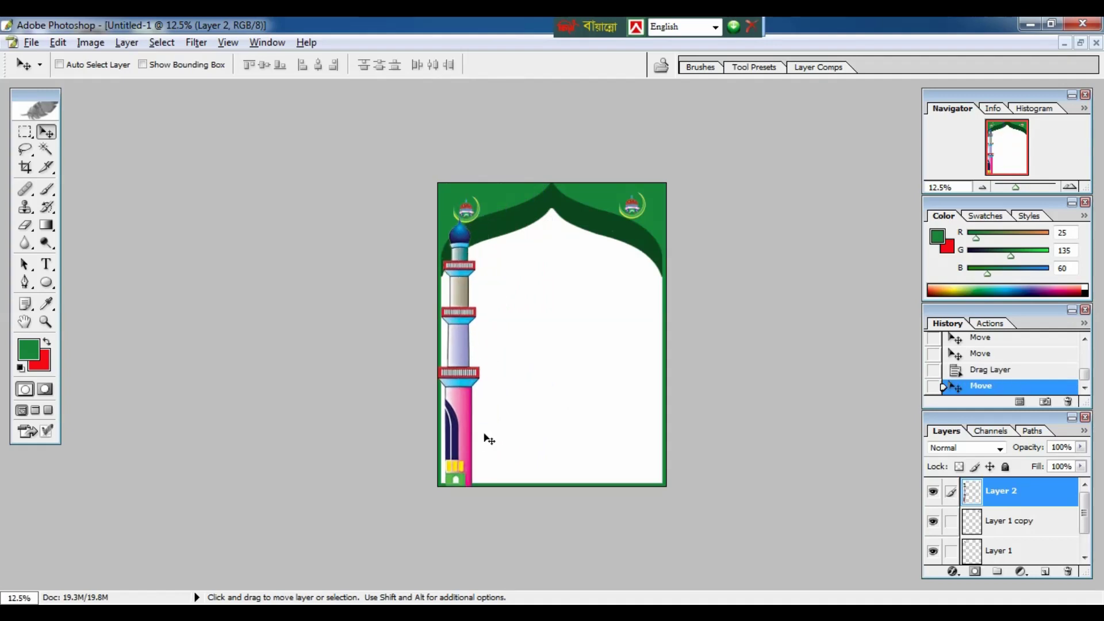
{"action": "key", "text": "ctrl+t"}
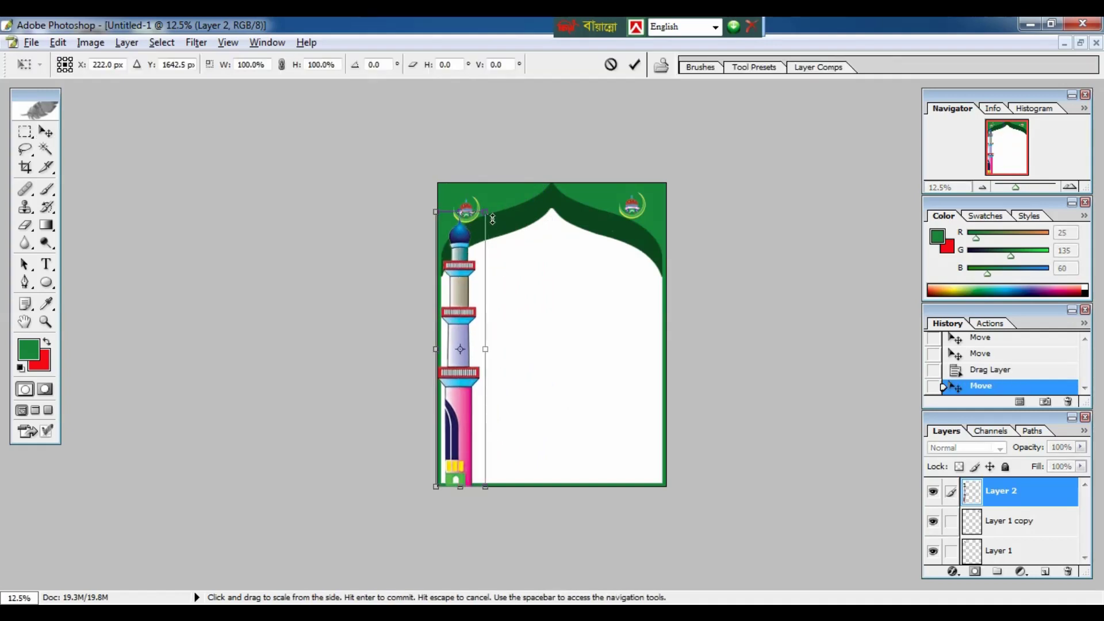
{"action": "left_click_drag", "start_coordinate": [490, 212], "coordinate": [485, 220]}
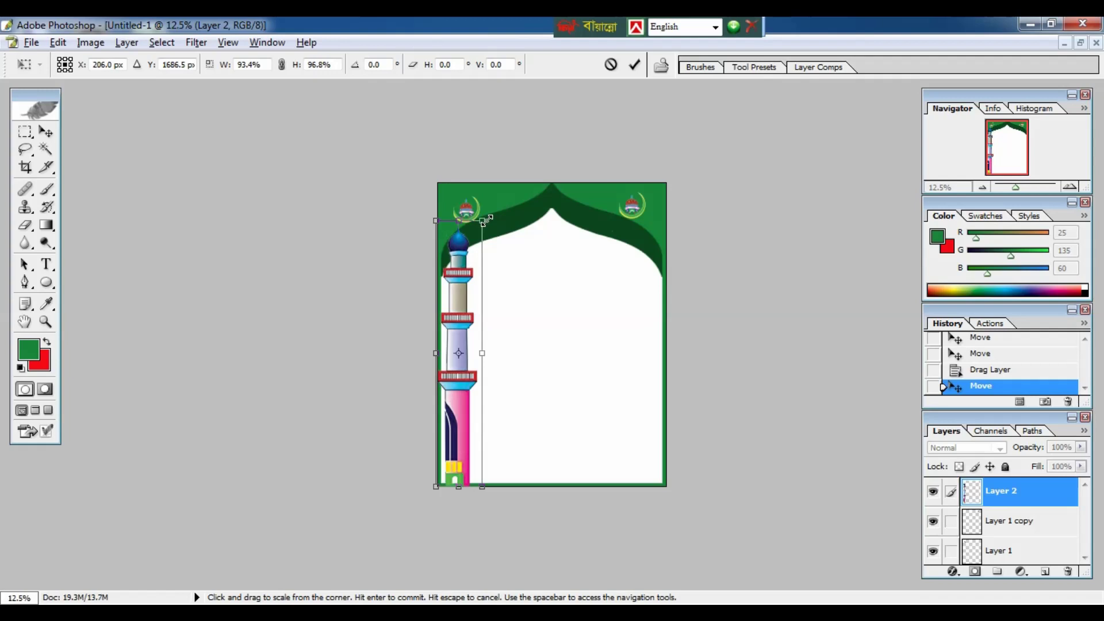
{"action": "key", "text": "Return"}
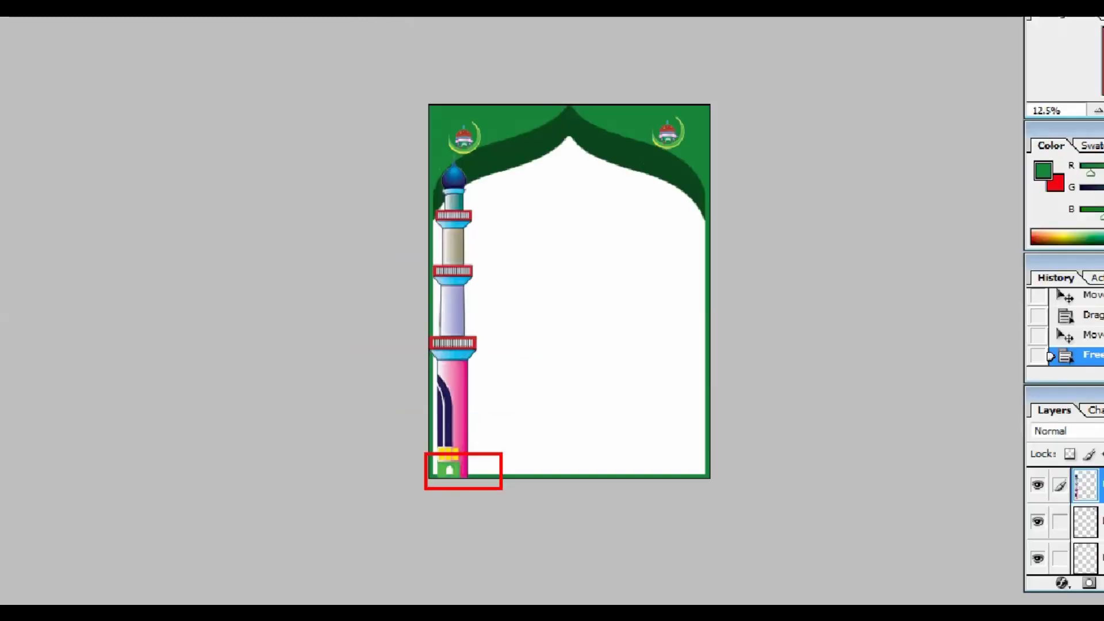
- Nudge Layer 2 up and Shift-left until it meets the frame's left edge
{"action": "key", "text": "Up"}
{"action": "key", "text": "Up"}
{"action": "key", "text": "Up"}
{"action": "key", "text": "Up"}
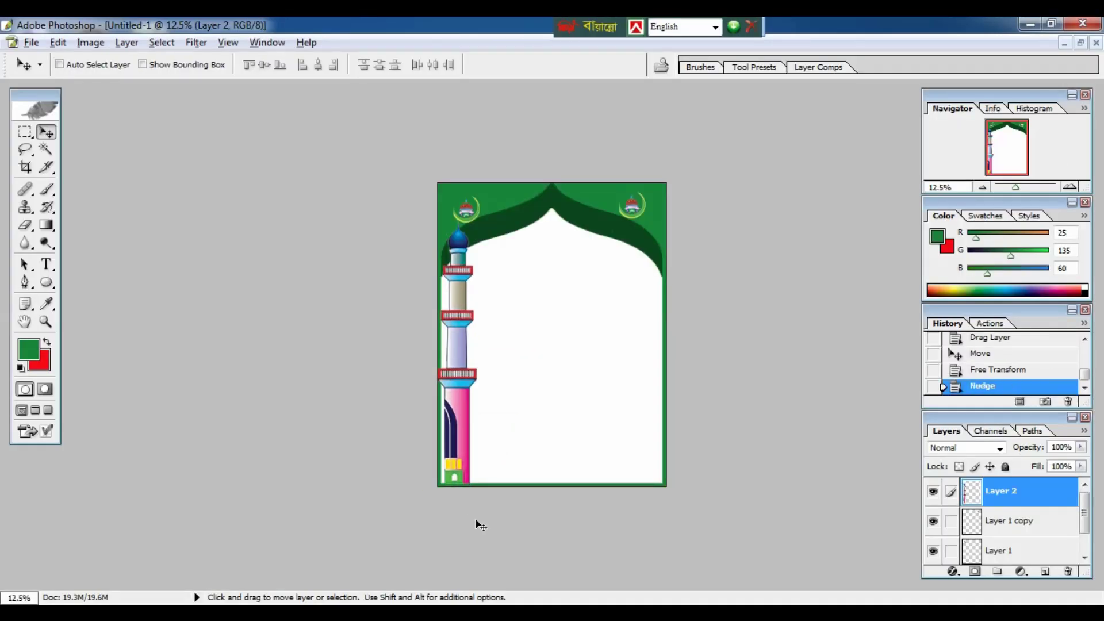
{"action": "key", "text": "ctrl+plus"}
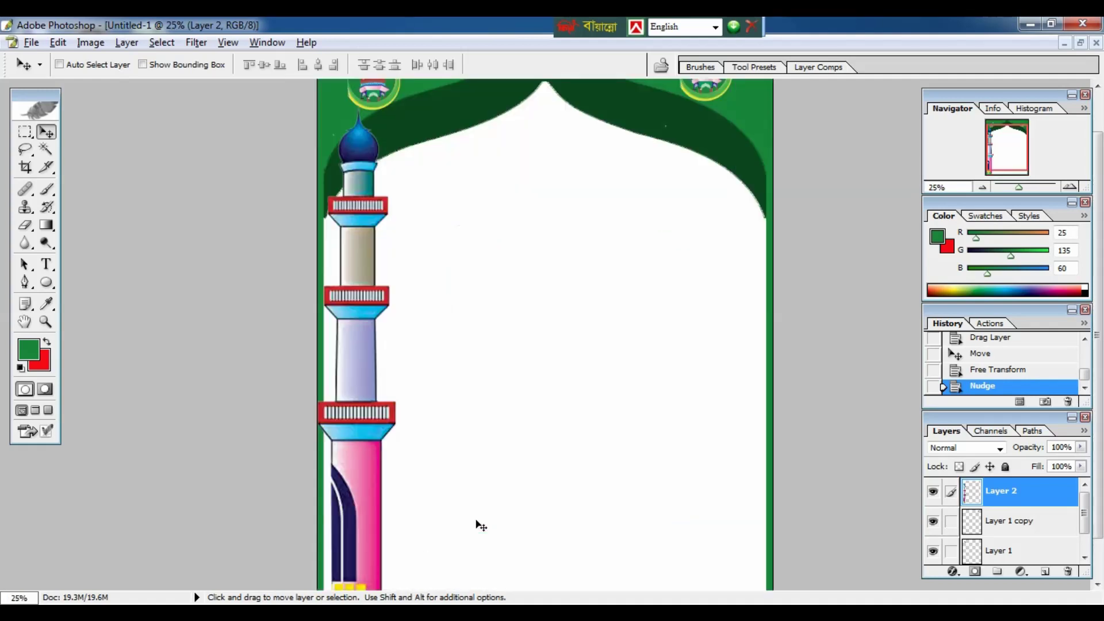
{"action": "key", "text": "ctrl+minus"}
{"action": "key", "text": "shift+Left"}
{"action": "key", "text": "shift+Left"}
{"action": "key", "text": "shift+Left"}
{"action": "key", "text": "shift+Left"}
{"action": "key", "text": "shift+Left"}
{"action": "key", "text": "shift+Left"}
{"action": "key", "text": "shift+Left"}
{"action": "key", "text": "shift+Left"}
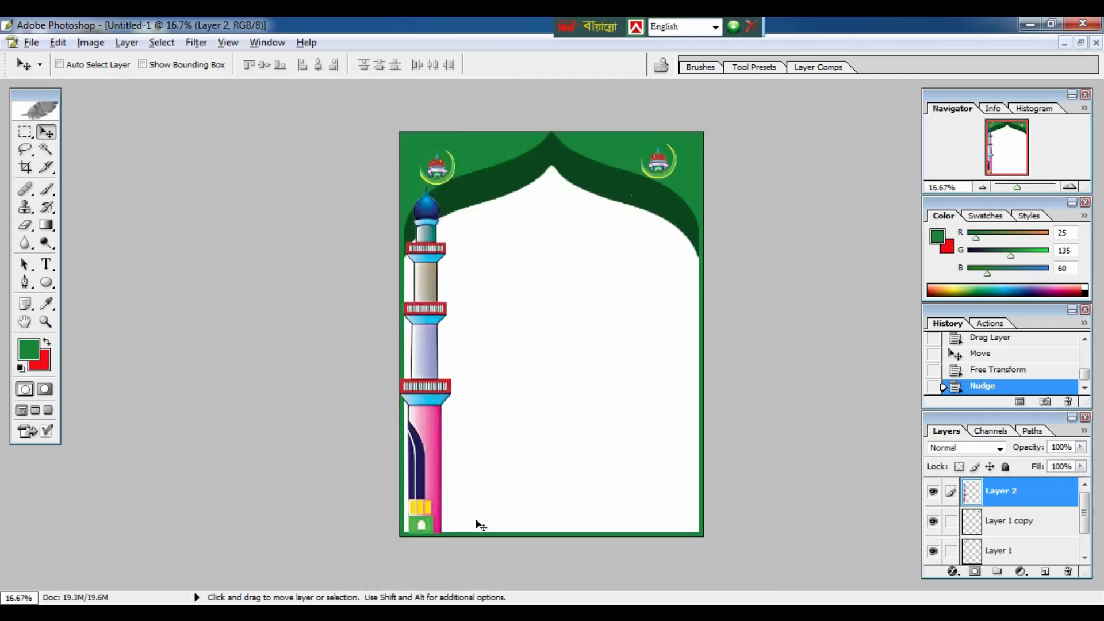
{"action": "key", "text": "shift+Left"}
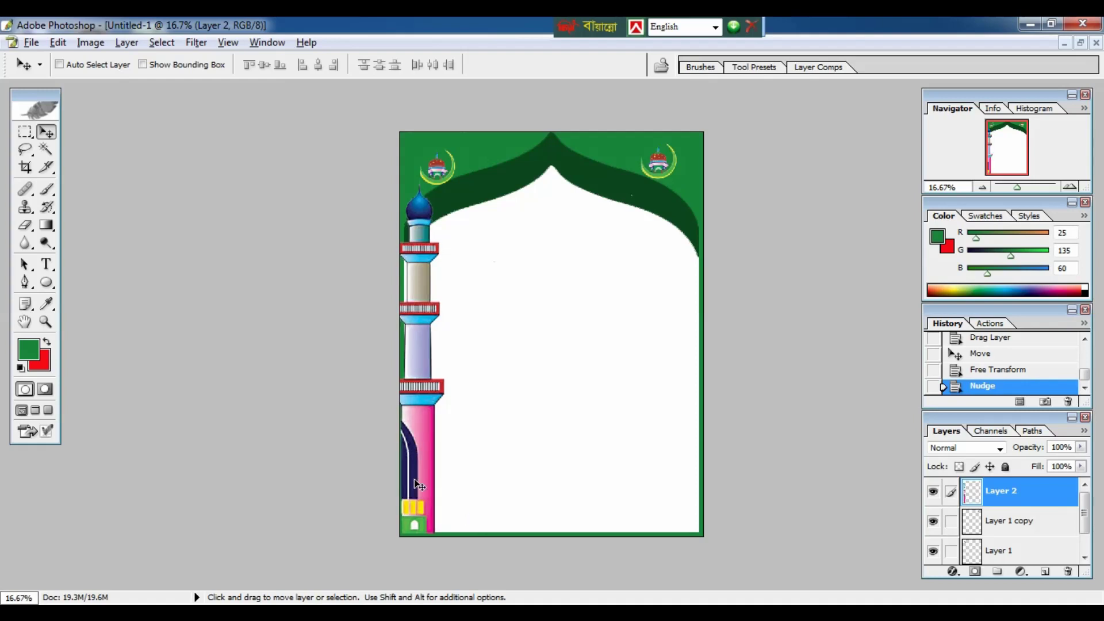
{"action": "key", "text": "alt+shift"}
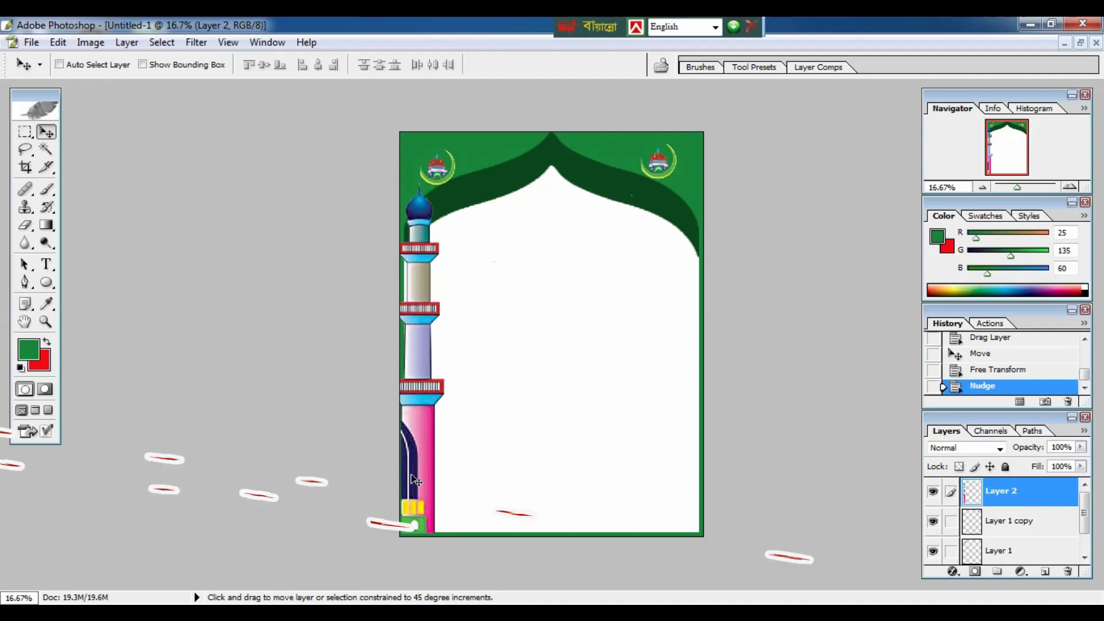
- Duplicate the minaret, flip the copy horizontally, and align it at the frame's right edge
{"action": "left_click_drag", "start_coordinate": [415, 473], "coordinate": [562, 473]}
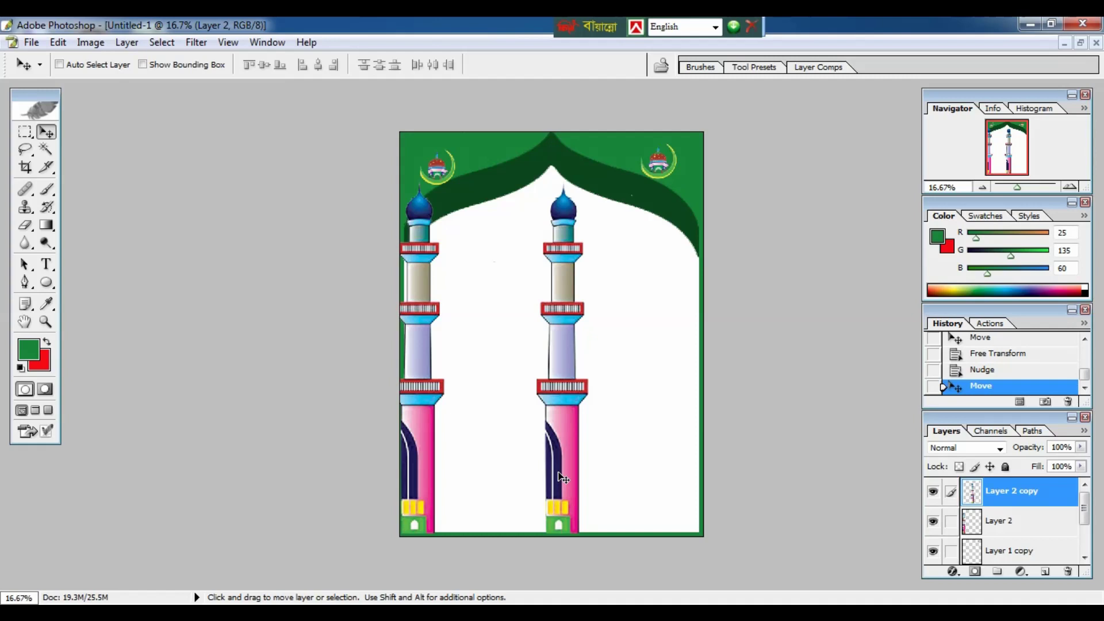
{"action": "key", "text": "ctrl+t"}
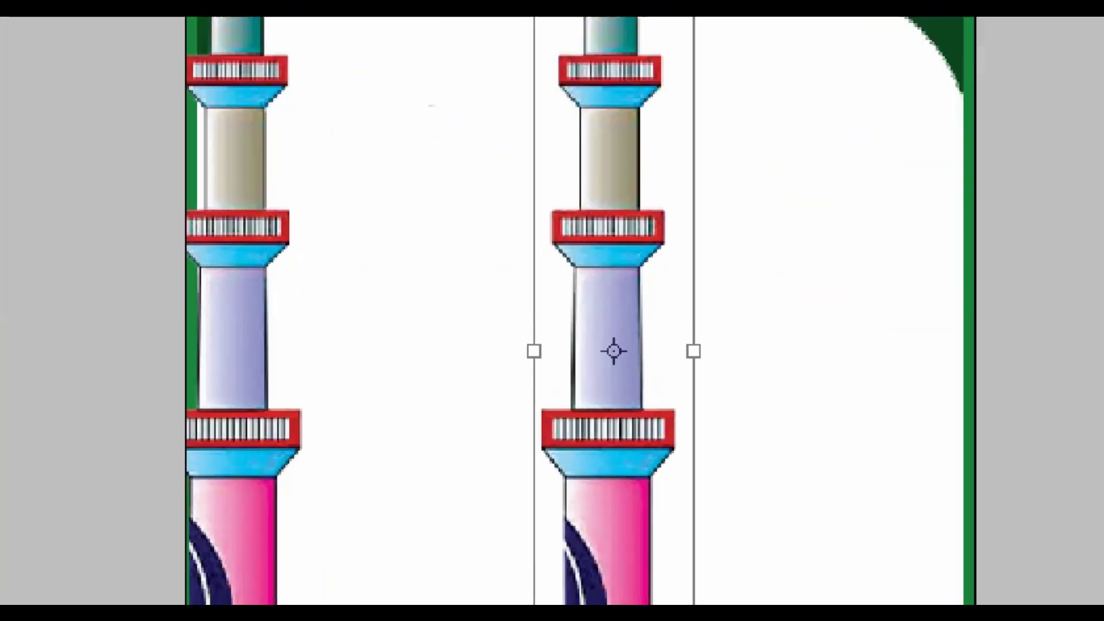
{"action": "left_click", "coordinate": [533, 357]}
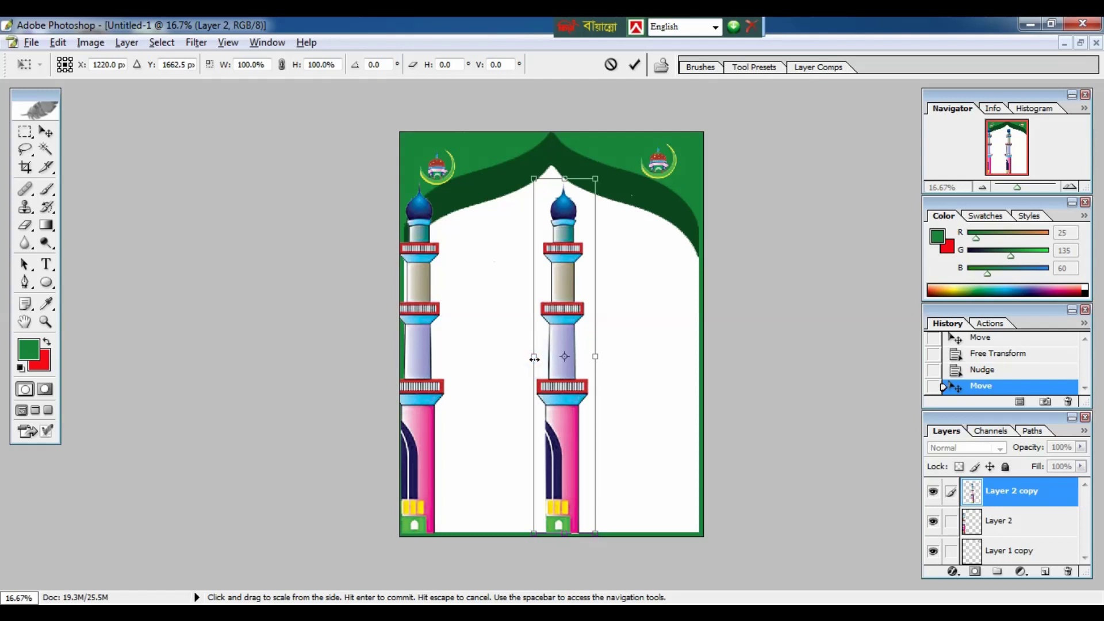
{"action": "left_click_drag", "start_coordinate": [534, 359], "coordinate": [693, 374]}
{"action": "key", "text": "Return"}
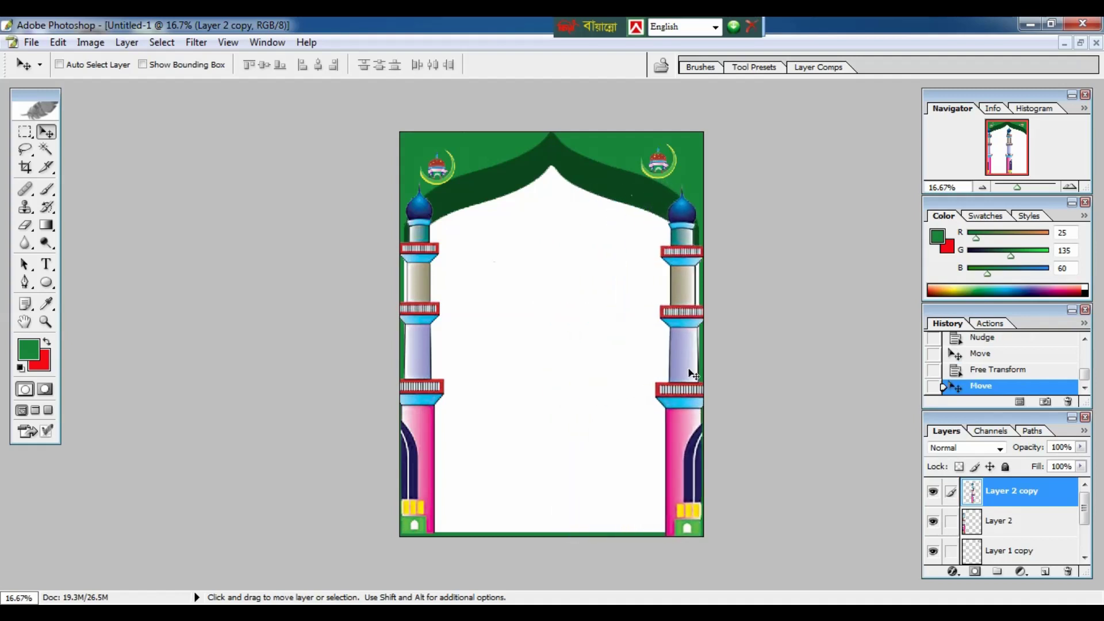
{"action": "key", "text": "shift+Up"}
{"action": "key", "text": "shift+Up"}
{"action": "key", "text": "shift+Up"}
{"action": "key", "text": "shift+Up"}
{"action": "key", "text": "shift+Up"}
{"action": "key", "text": "shift+Up"}
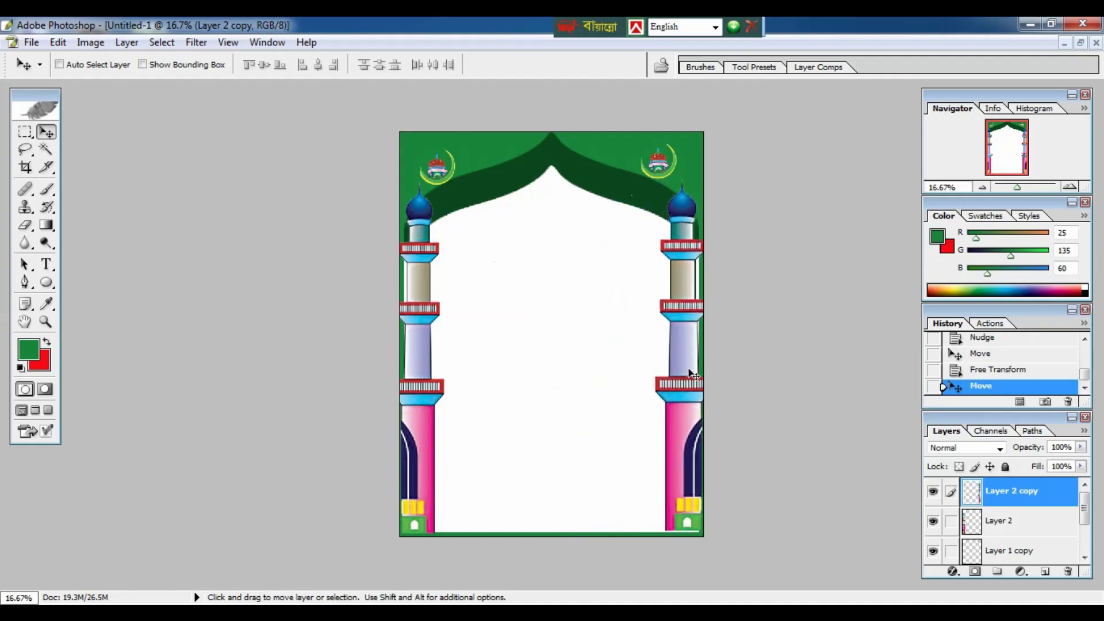
{"action": "key", "text": "shift+Down"}
{"action": "key", "text": "shift+Down"}
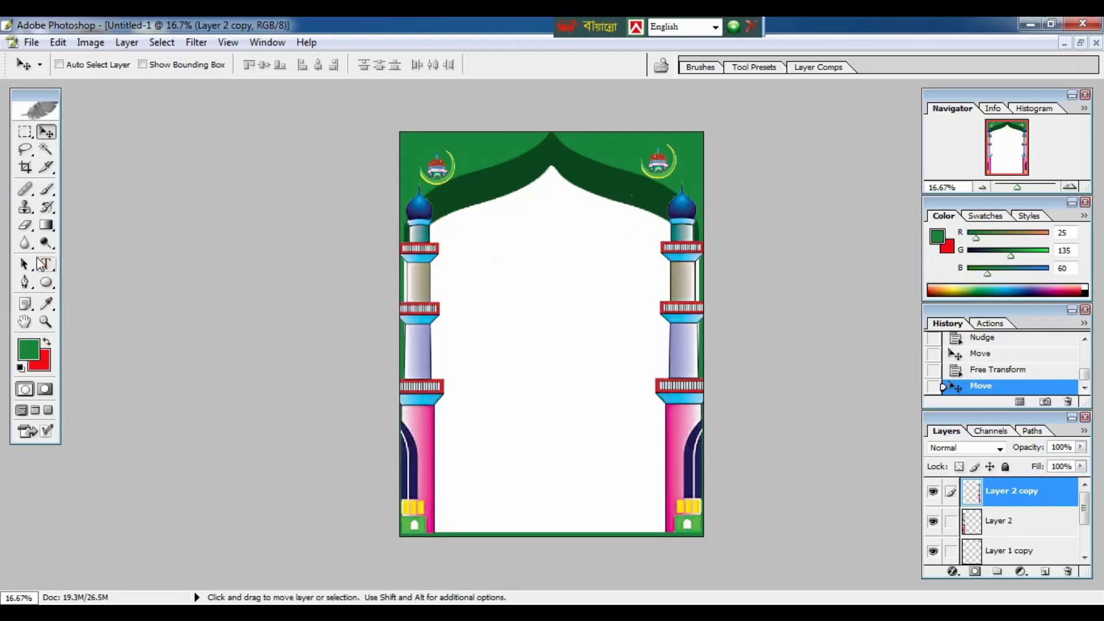
- Start a new text layer on the poster with text colour EDF9F1
{"action": "left_click", "coordinate": [46, 264]}
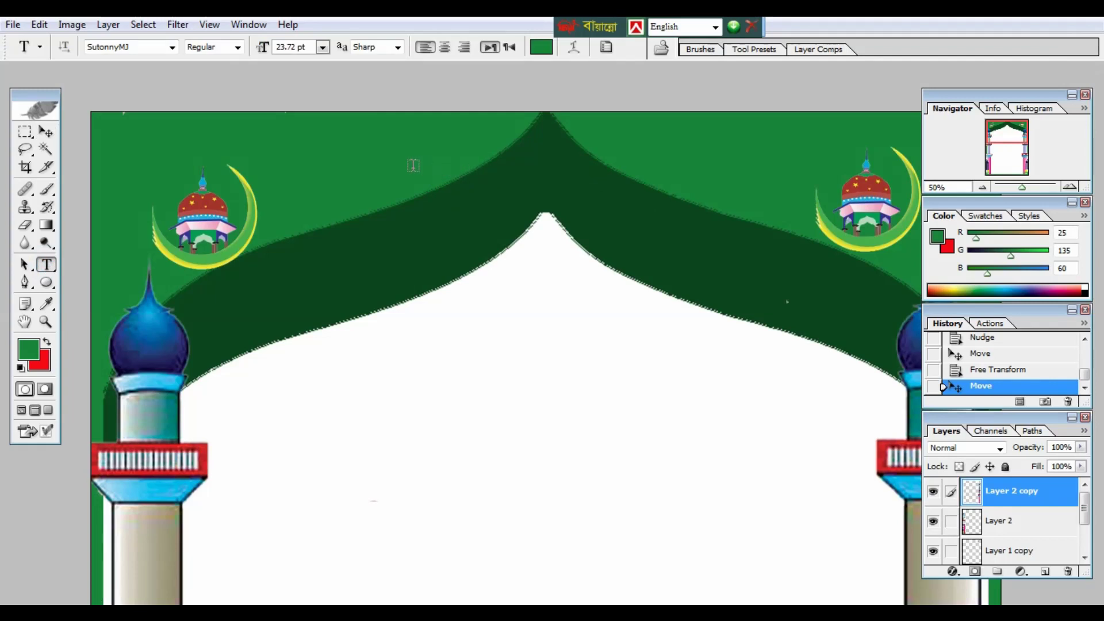
{"action": "left_click", "coordinate": [371, 161]}
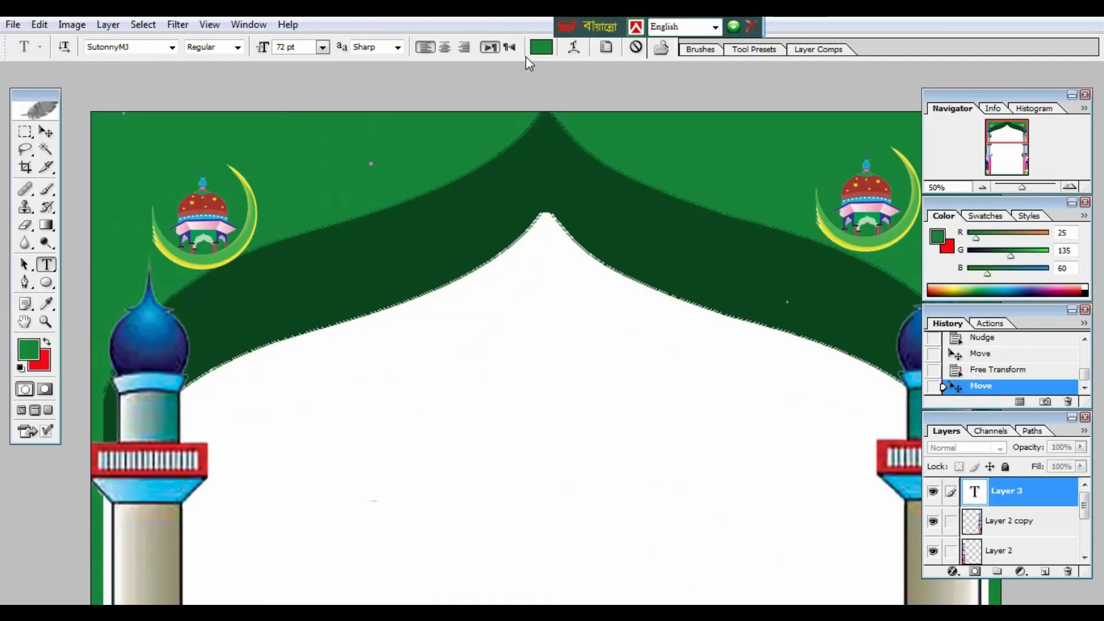
{"action": "left_click", "coordinate": [568, 83]}
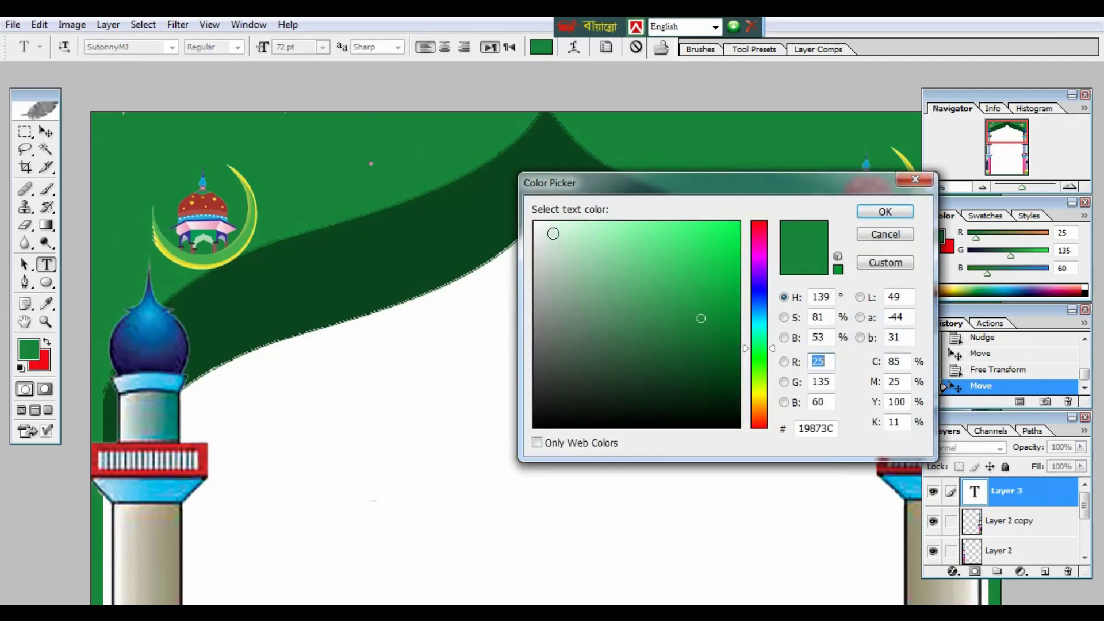
{"action": "left_click", "coordinate": [543, 226]}
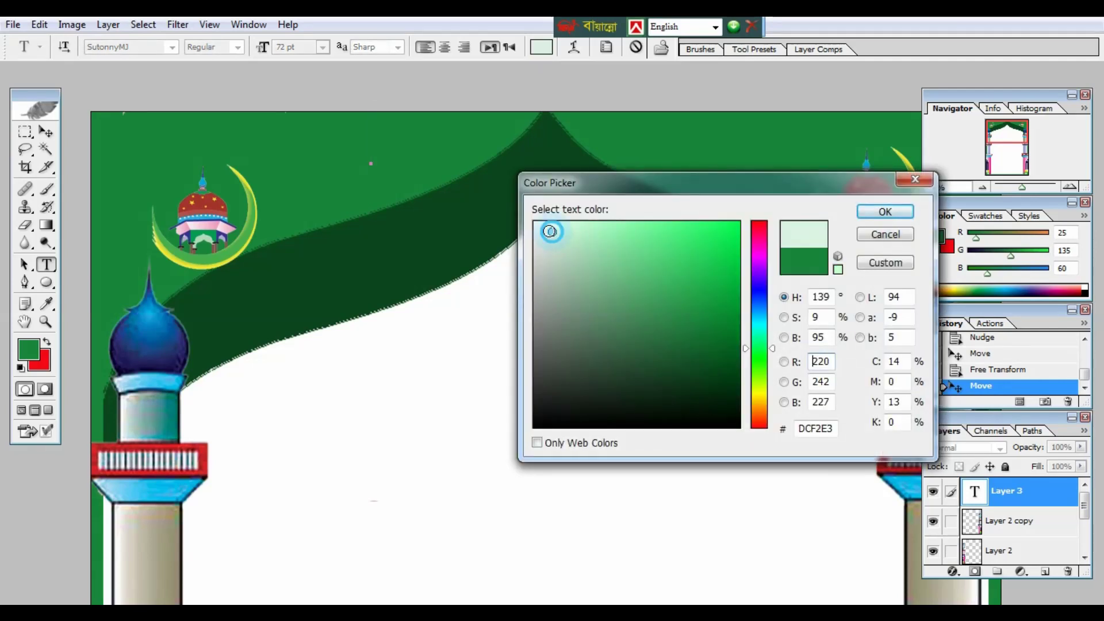
{"action": "left_click", "coordinate": [885, 212]}
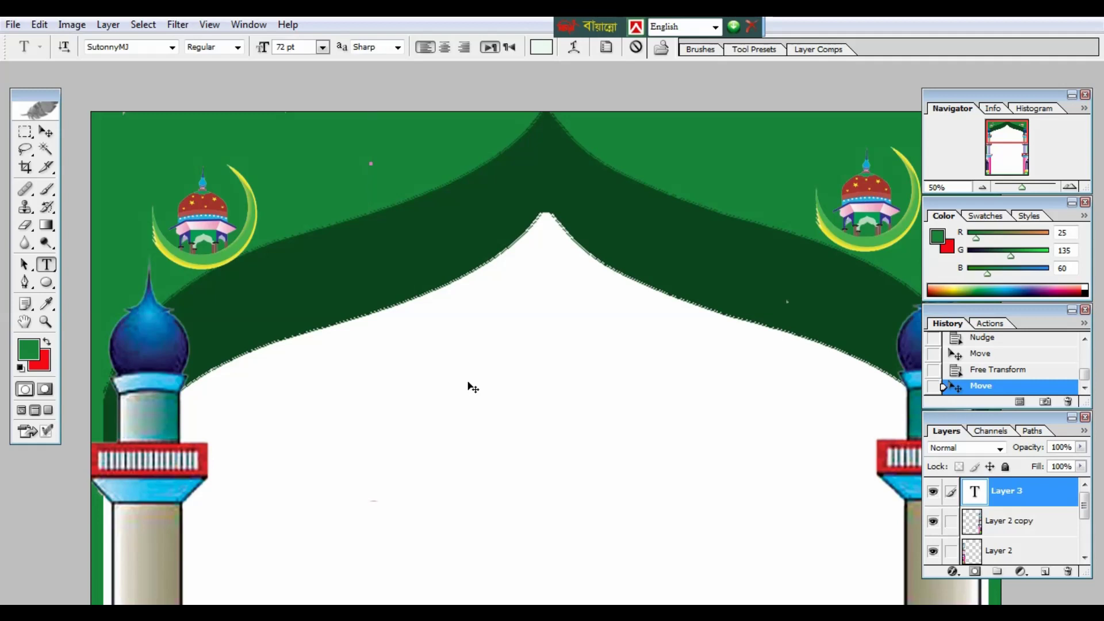
- Type the Bengali line বিসমিল্লাহির রাহমানির রাহীম near the top of the poster
{"action": "left_click_drag", "start_coordinate": [441, 369], "coordinate": [419, 360]}
{"action": "key", "text": "ctrl+alt+b"}
{"action": "type", "text": "ব"}
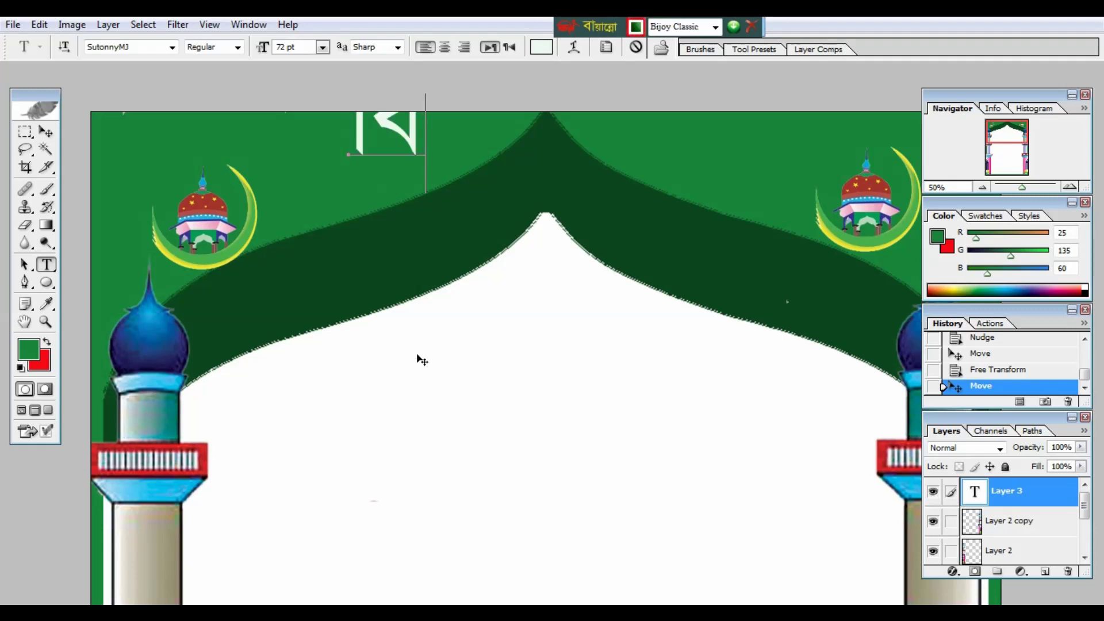
{"action": "type", "text": "িসমিল্লাহির রাহমা"}
{"action": "key", "text": "ctrl+minus"}
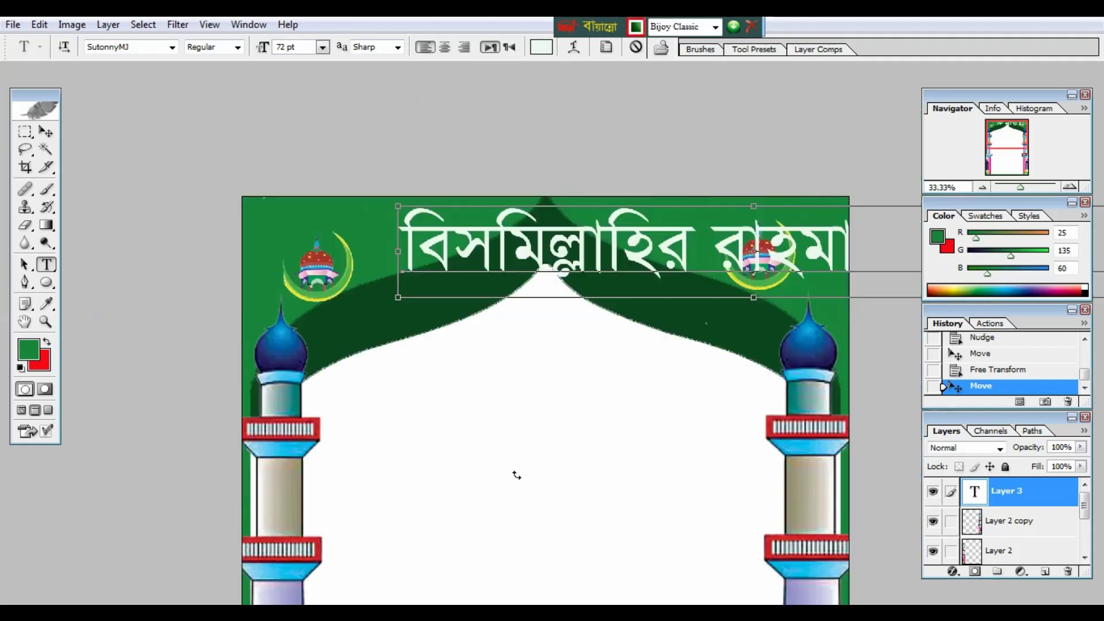
{"action": "left_click", "coordinate": [397, 305]}
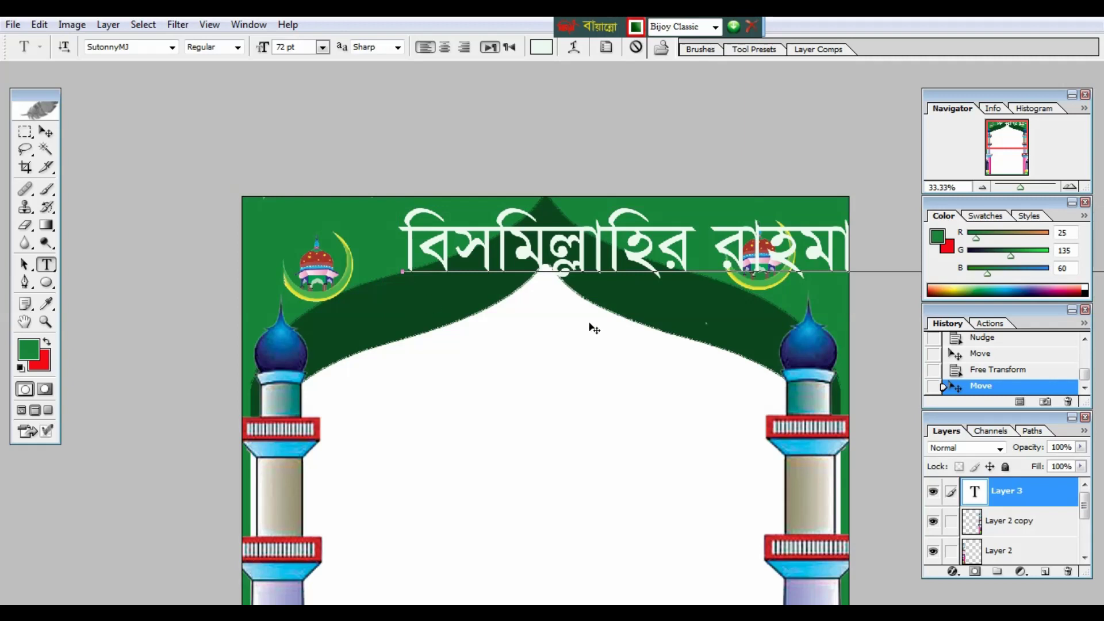
- Shrink the Bengali heading and centre it across the top of the arch
{"action": "key", "text": "ctrl"}
{"action": "key", "text": "ctrl"}
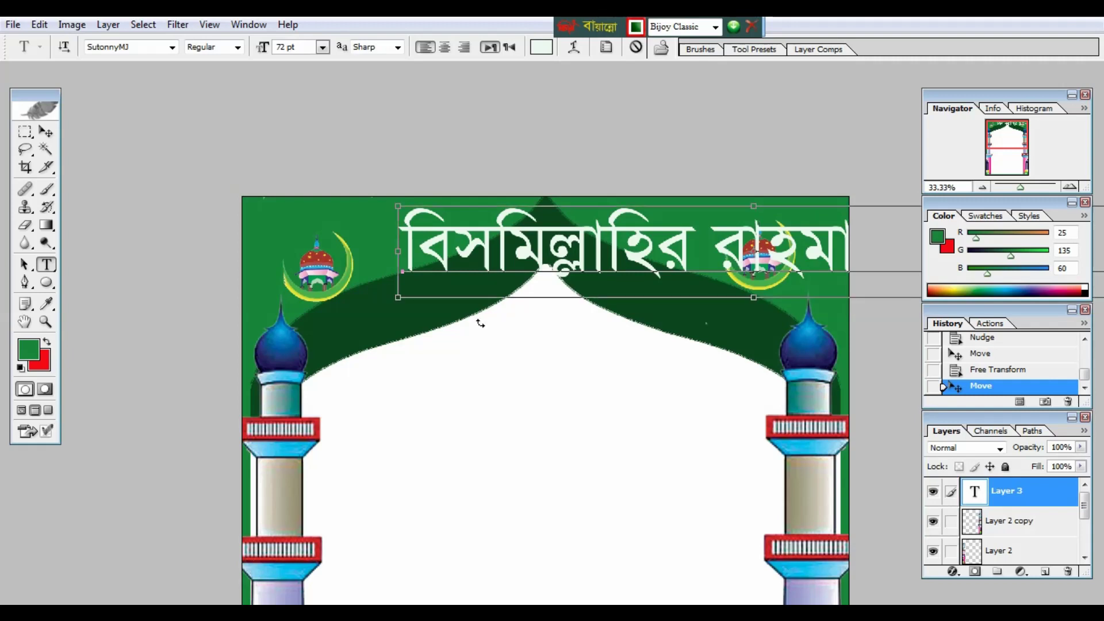
{"action": "left_click_drag", "start_coordinate": [397, 298], "coordinate": [476, 248]}
{"action": "left_click_drag", "start_coordinate": [546, 246], "coordinate": [501, 243]}
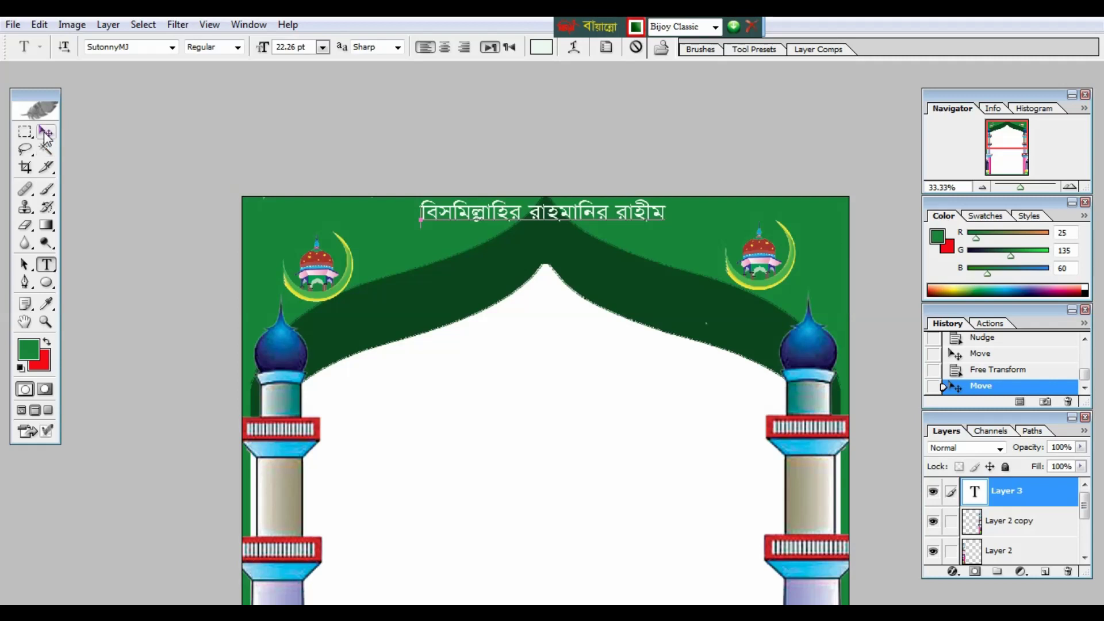
{"action": "left_click", "coordinate": [46, 133]}
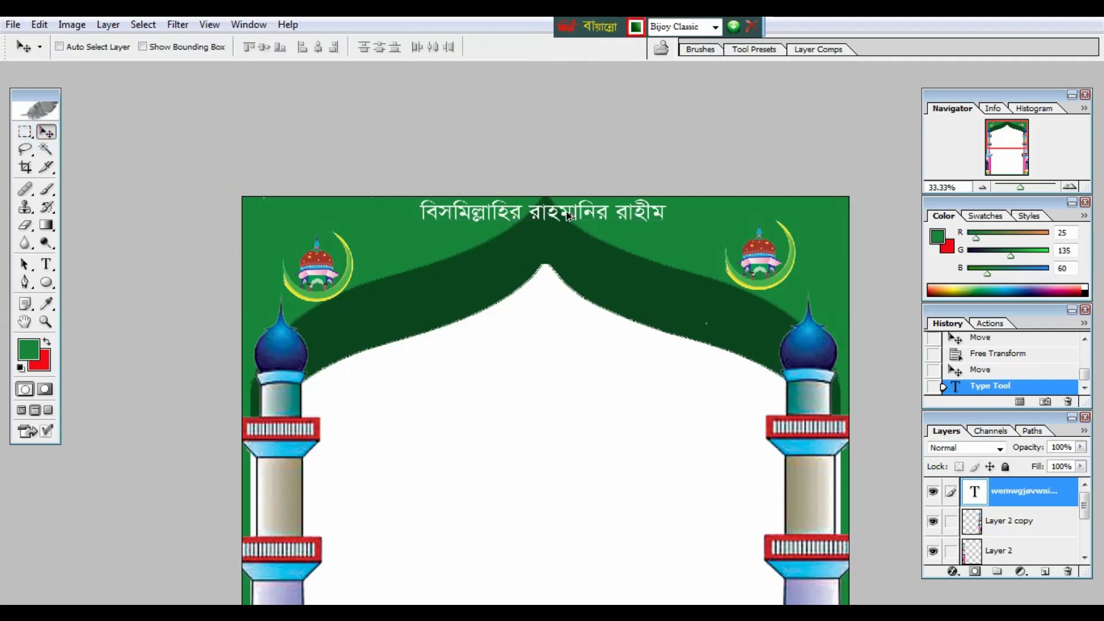
- Copy the heading to the top-left corner, retype it as নারায়ে তাকবীর, and shrink it slightly
{"action": "left_click_drag", "start_coordinate": [575, 219], "coordinate": [571, 257]}
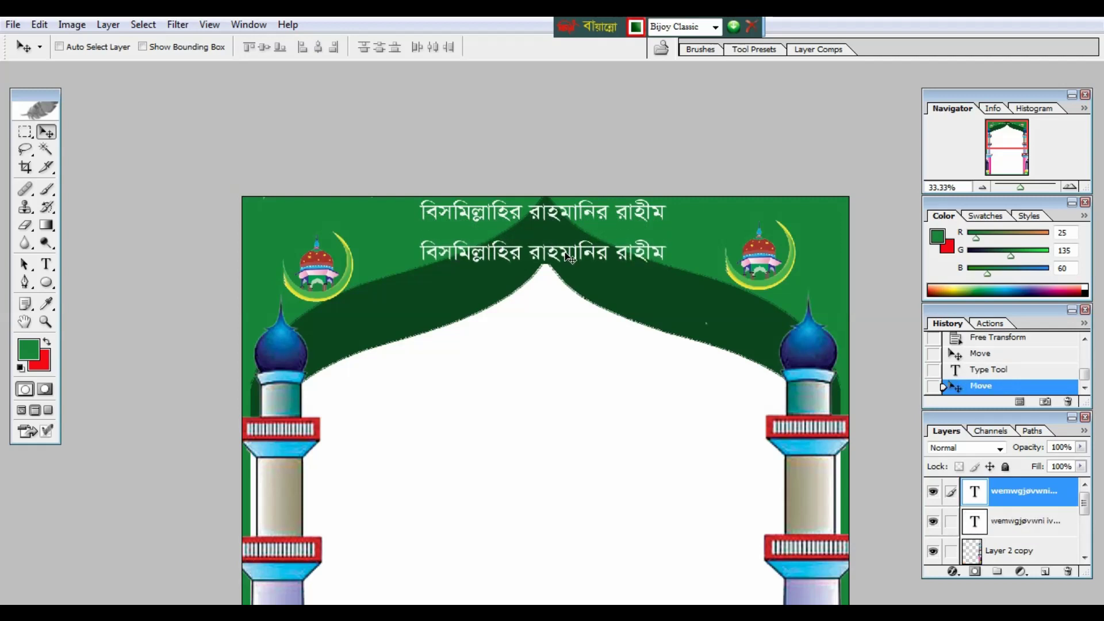
{"action": "left_click_drag", "start_coordinate": [571, 257], "coordinate": [391, 243]}
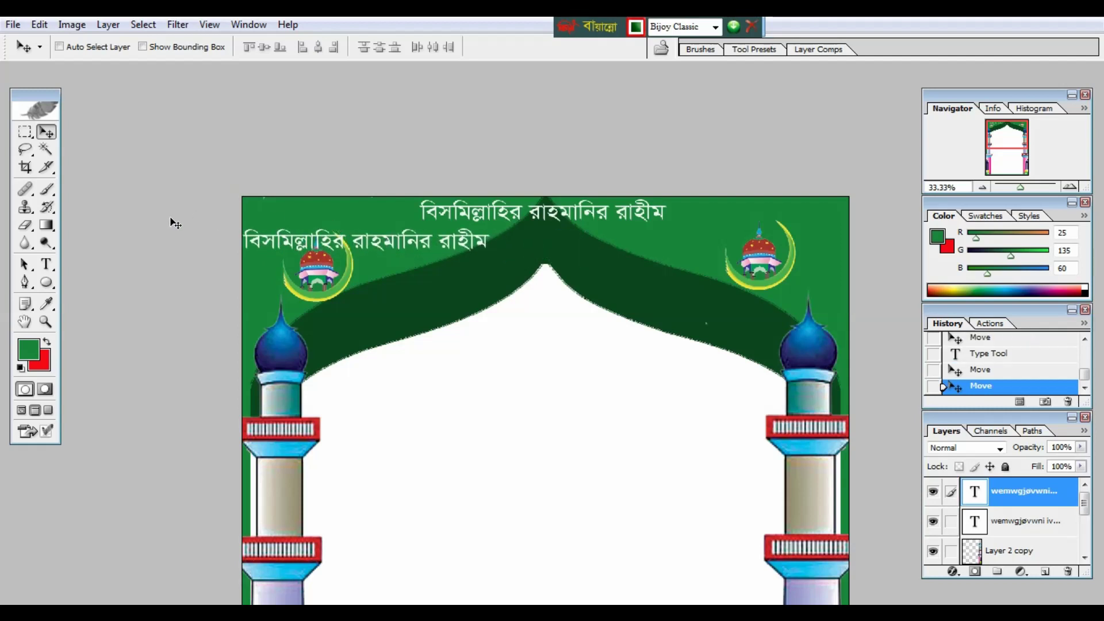
{"action": "left_click", "coordinate": [47, 265]}
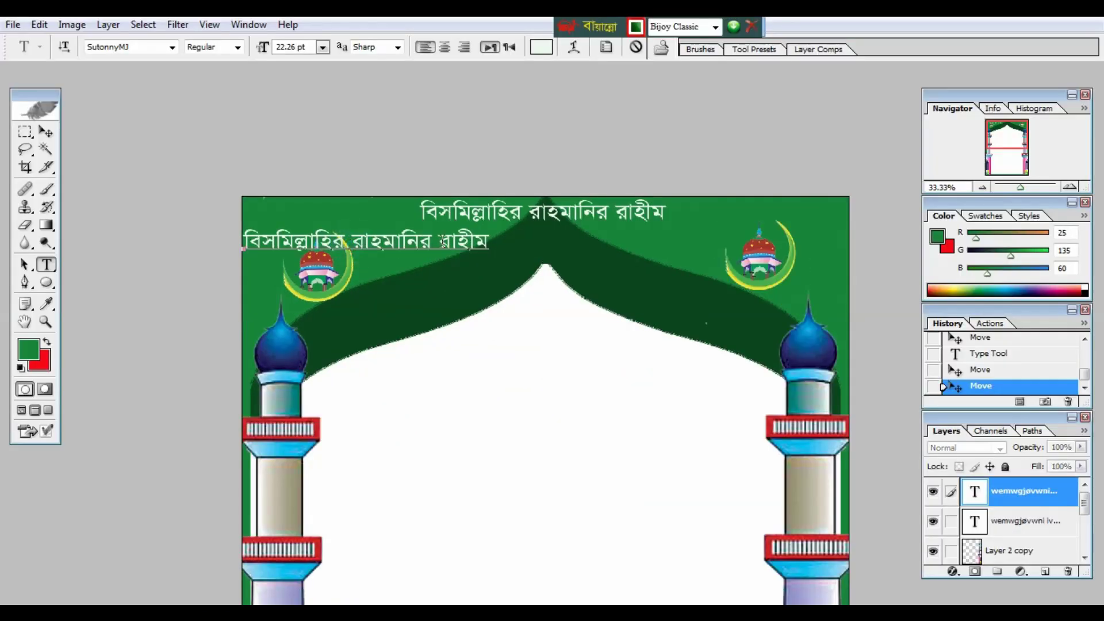
{"action": "left_click_drag", "start_coordinate": [488, 241], "coordinate": [227, 242]}
{"action": "type", "text": "নারায়ে তাকবীর"}
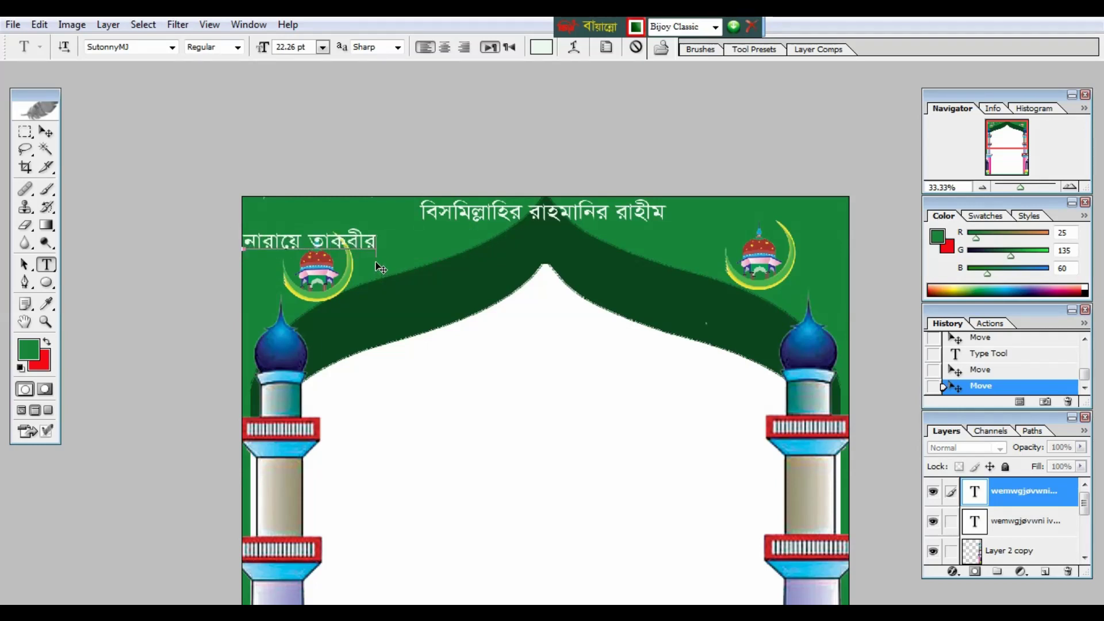
{"action": "left_click_drag", "start_coordinate": [377, 254], "coordinate": [355, 257]}
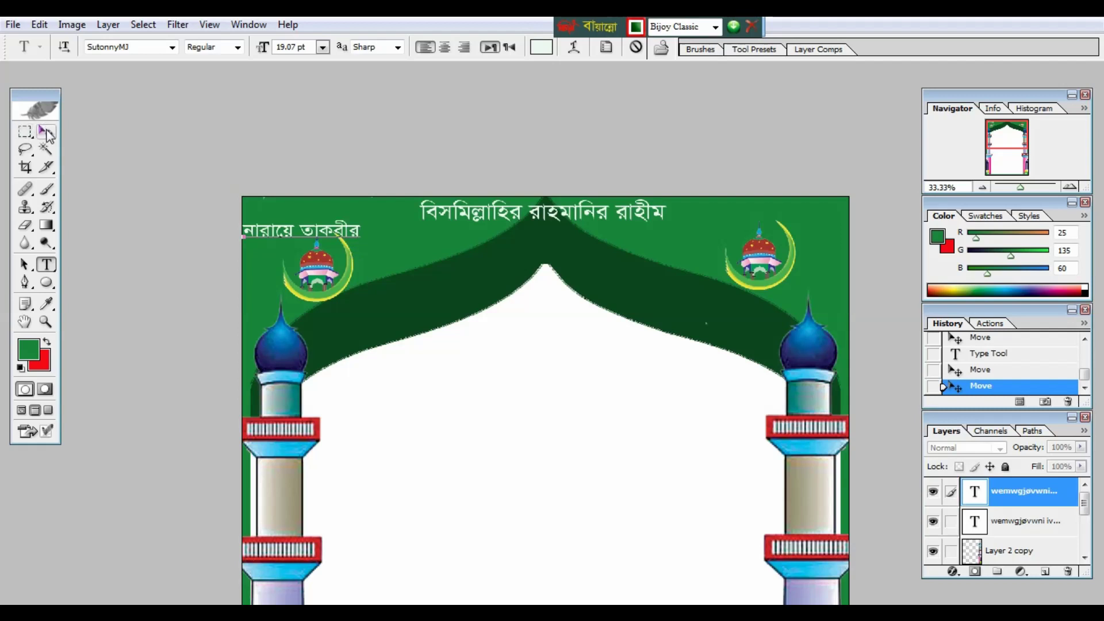
{"action": "left_click", "coordinate": [46, 132]}
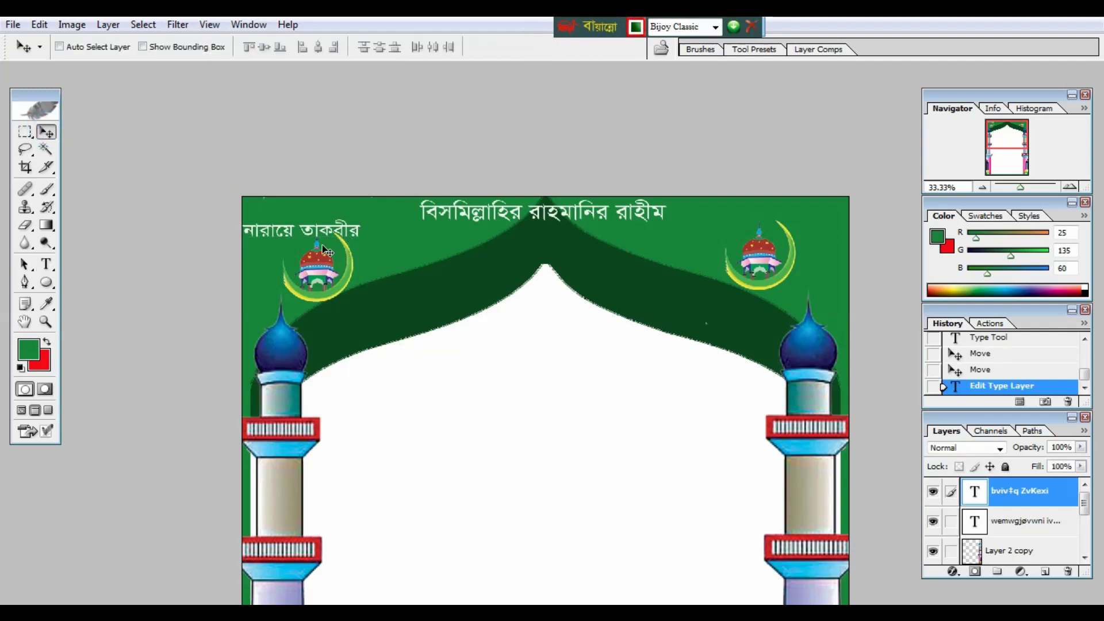
- Copy the caption to the top-right corner, retype it as আল্লাহু আকবার, and review the poster
{"action": "left_click_drag", "start_coordinate": [325, 251], "coordinate": [794, 236]}
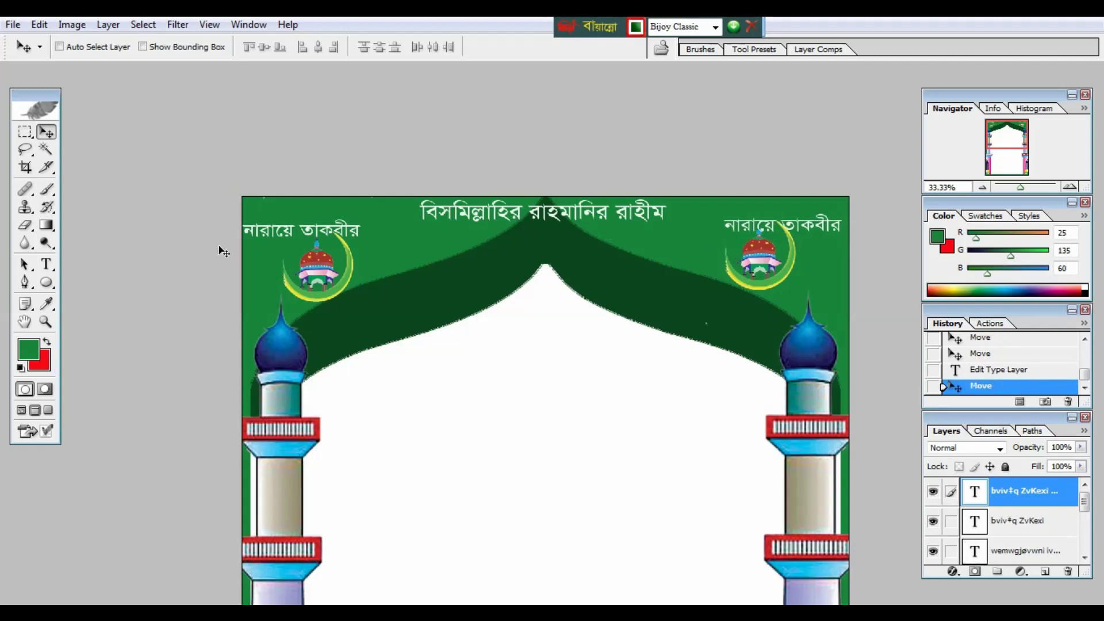
{"action": "left_click", "coordinate": [46, 264]}
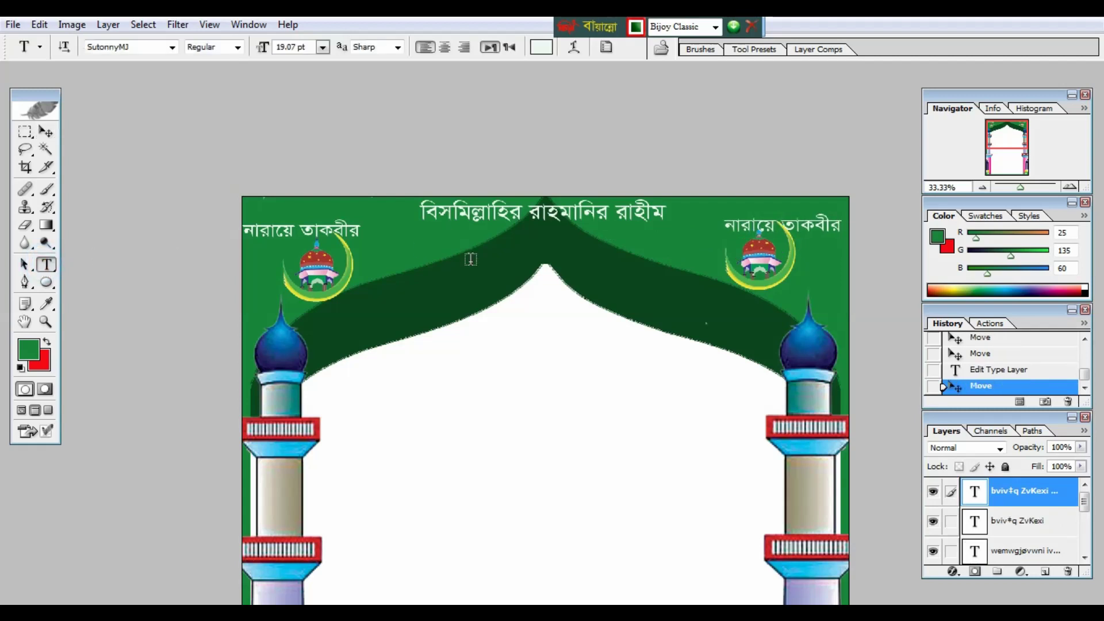
{"action": "left_click", "coordinate": [812, 225]}
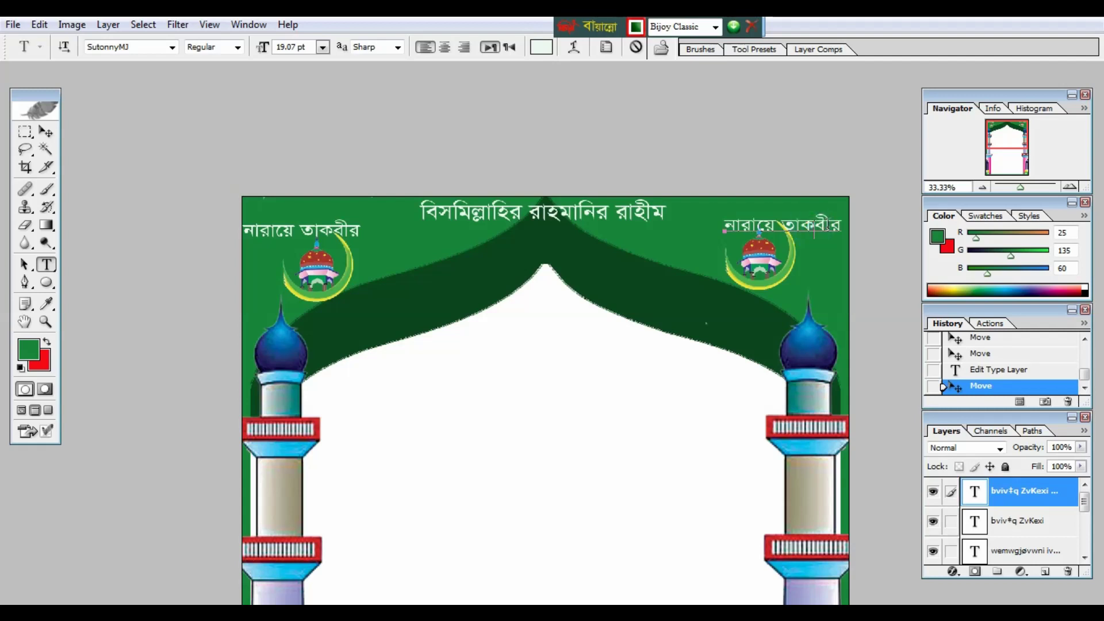
{"action": "key", "text": "ctrl+a"}
{"action": "type", "text": "আল্লাহু আকবার"}
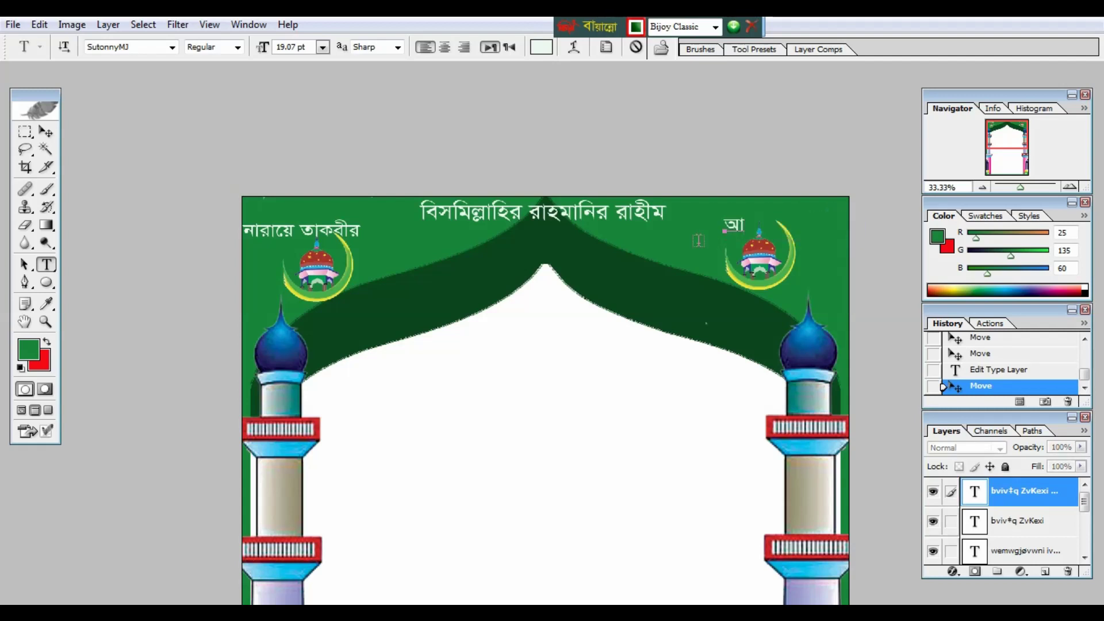
{"action": "left_click", "coordinate": [47, 133]}
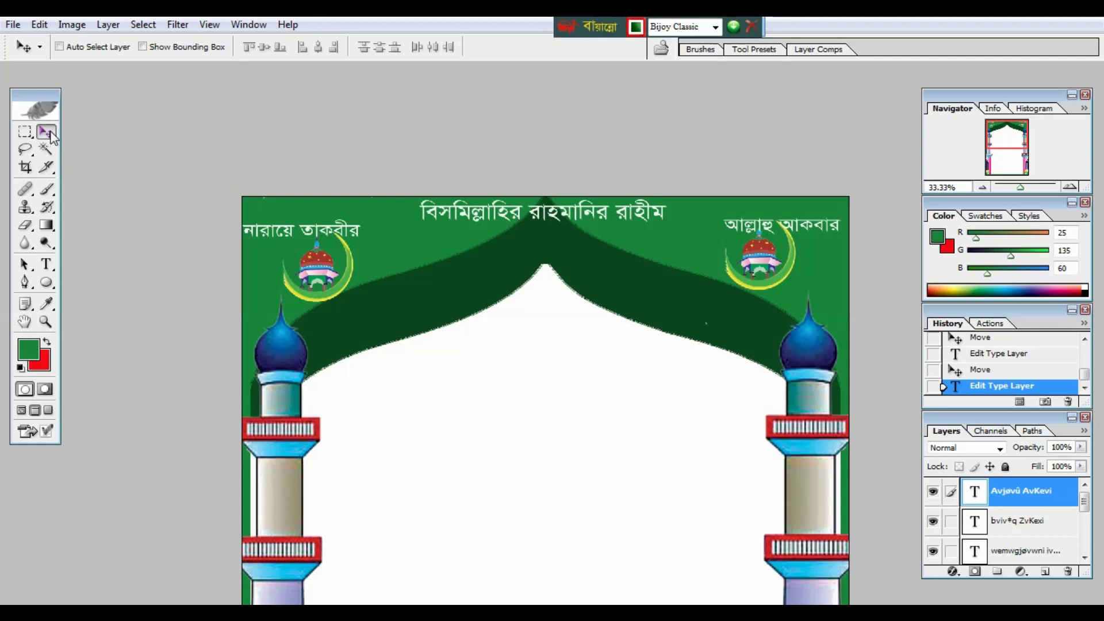
{"action": "key", "text": "ctrl+plus"}
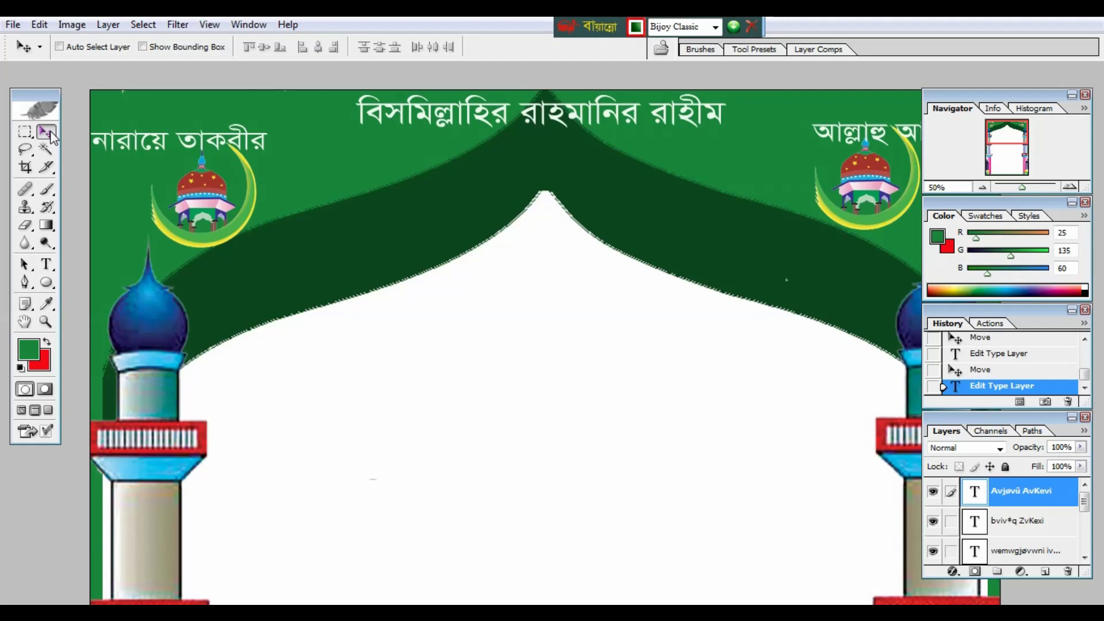
{"action": "key", "text": "ctrl+minus"}
{"action": "key", "text": "ctrl+minus"}
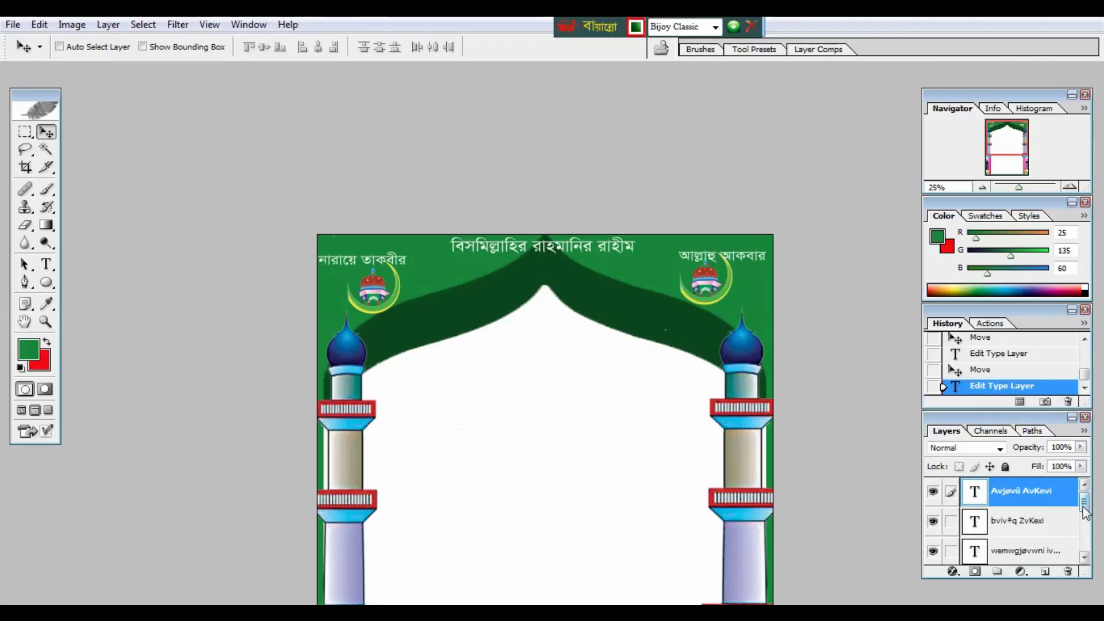
- On the Background layer, fill a rectangular band between the two minarets with solid red
{"action": "left_click_drag", "start_coordinate": [1083, 505], "coordinate": [1085, 554]}
{"action": "left_click", "coordinate": [1021, 549]}
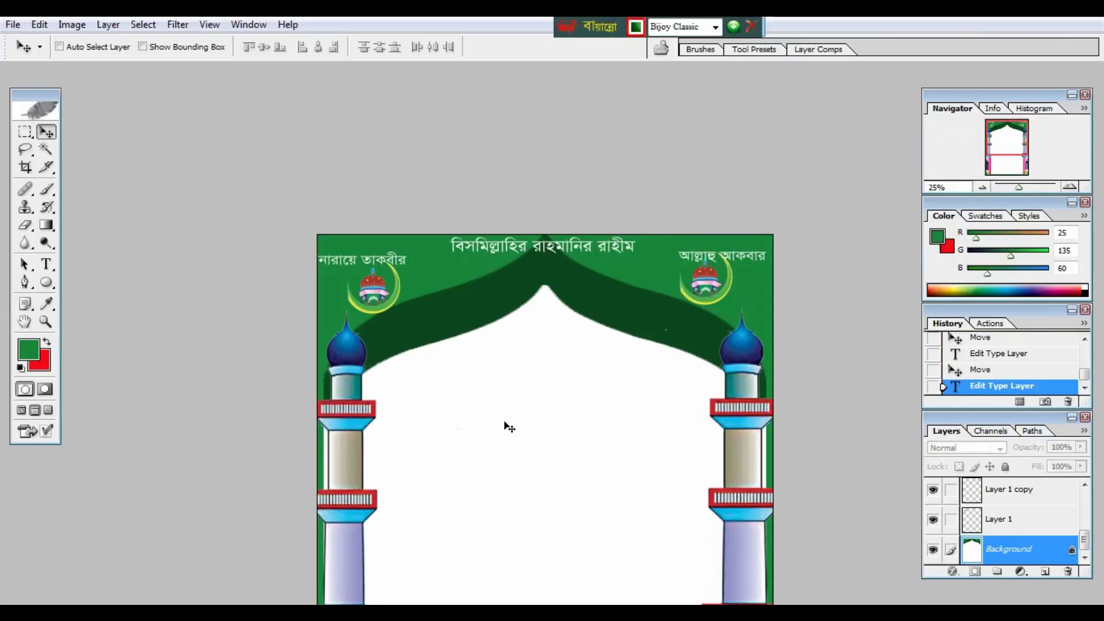
{"action": "key", "text": "ctrl+plus"}
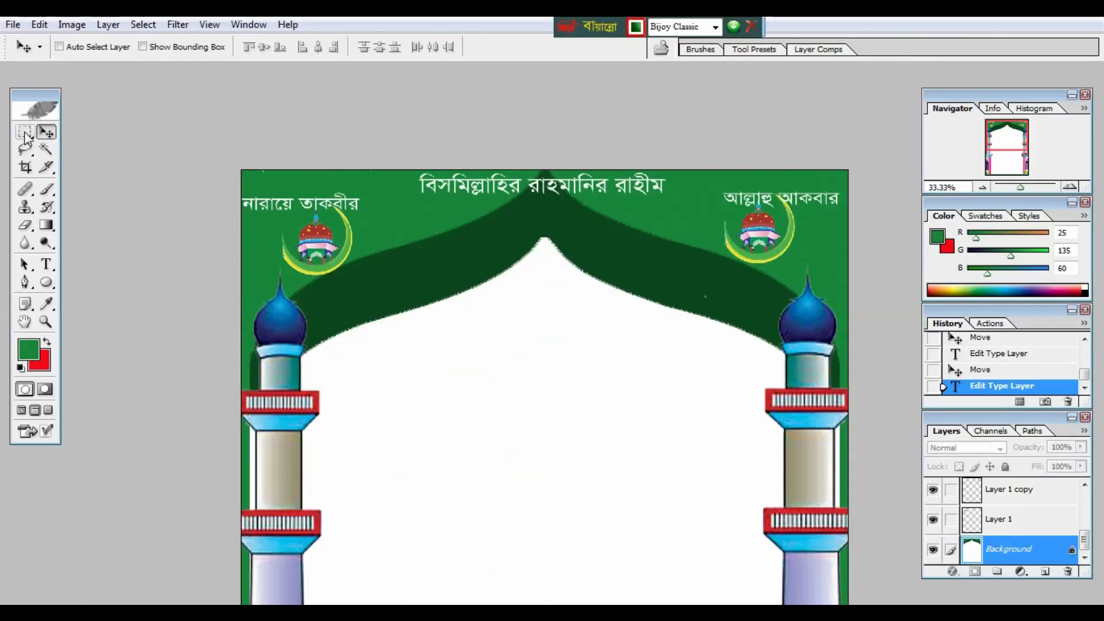
{"action": "left_click", "coordinate": [24, 133]}
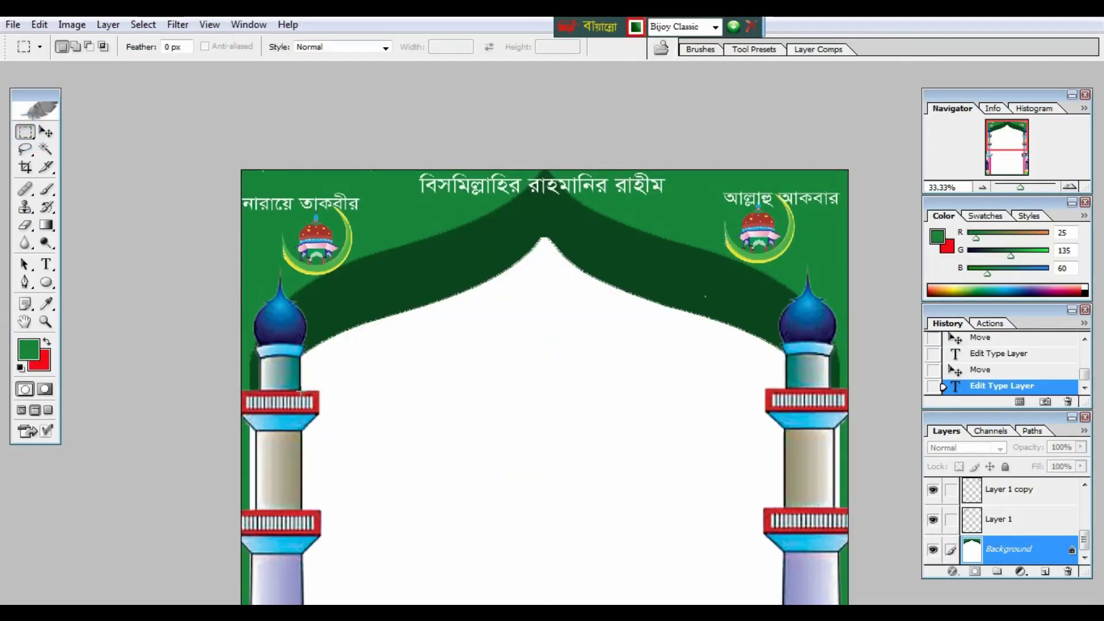
{"action": "left_click_drag", "start_coordinate": [274, 381], "coordinate": [813, 442]}
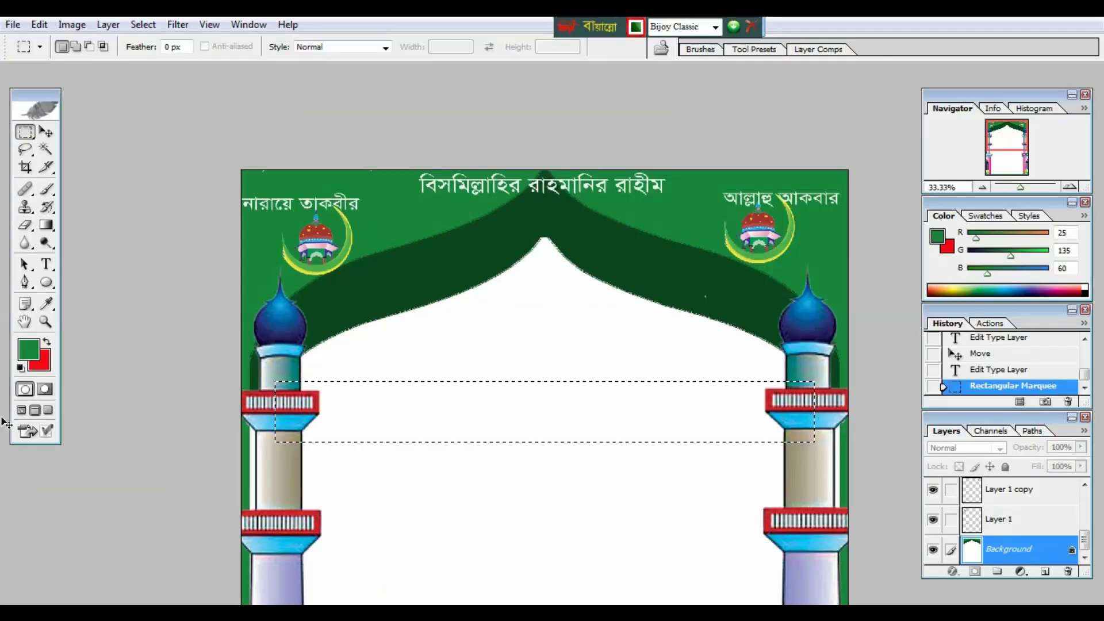
{"action": "key", "text": "ctrl+d"}
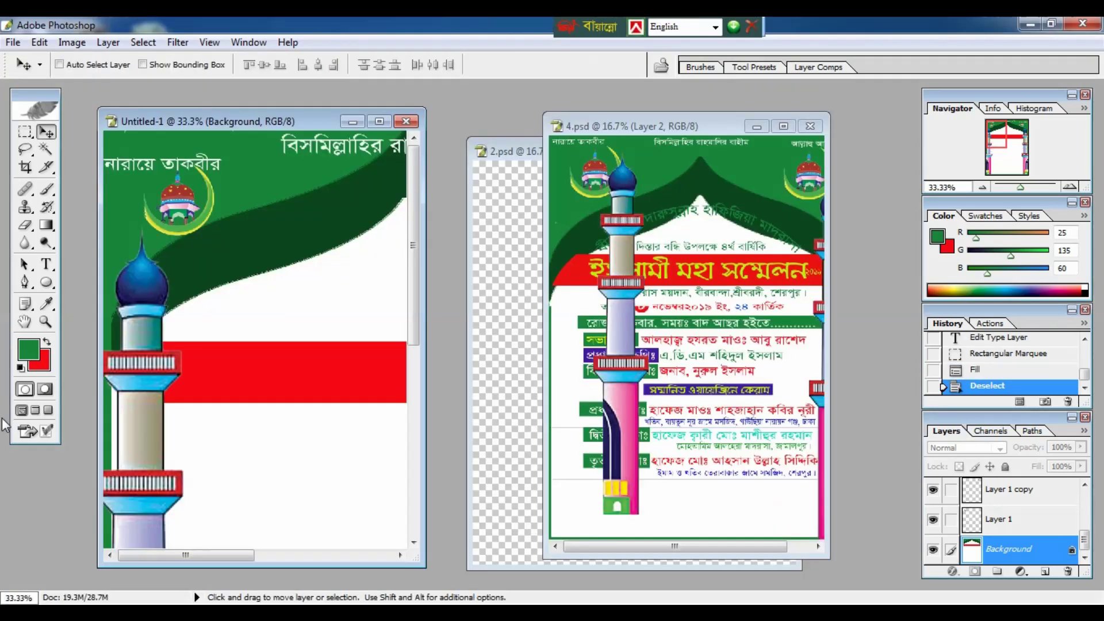
- Bring the arched madrasa name from 4.psd and stretch it to fit under the arch
{"action": "left_click", "coordinate": [727, 296]}
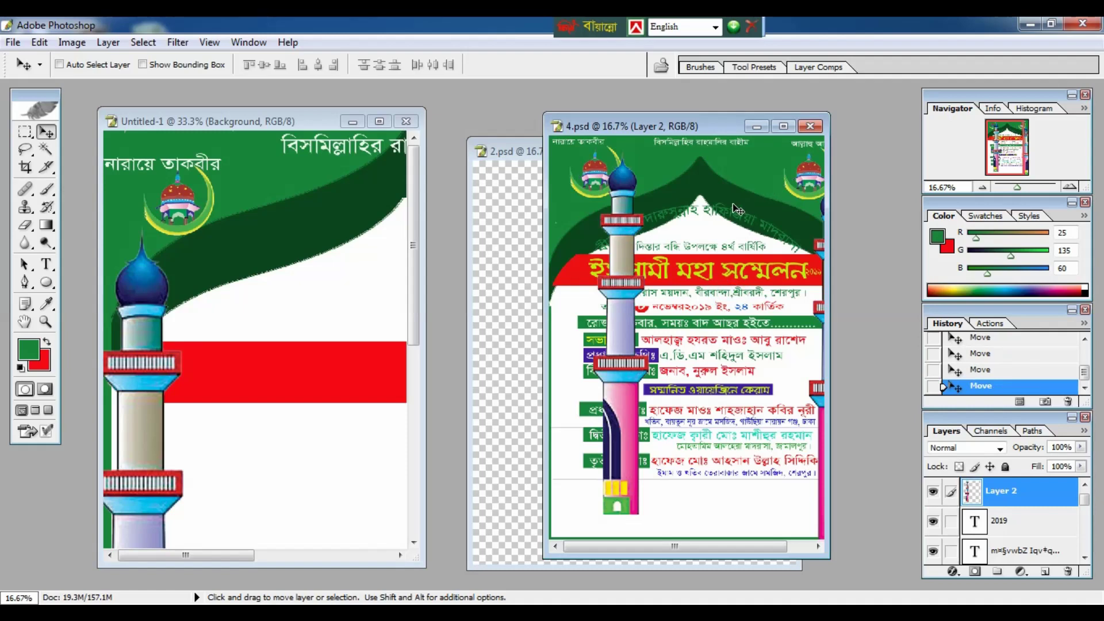
{"action": "key", "text": "ctrl+plus"}
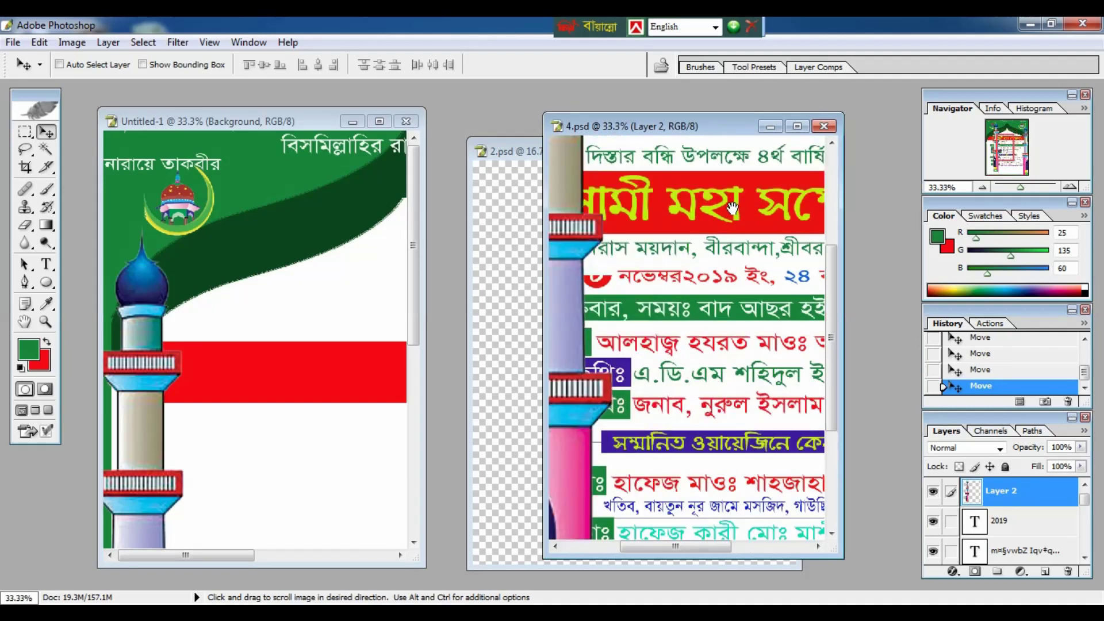
{"action": "left_click_drag", "start_coordinate": [732, 208], "coordinate": [745, 440]}
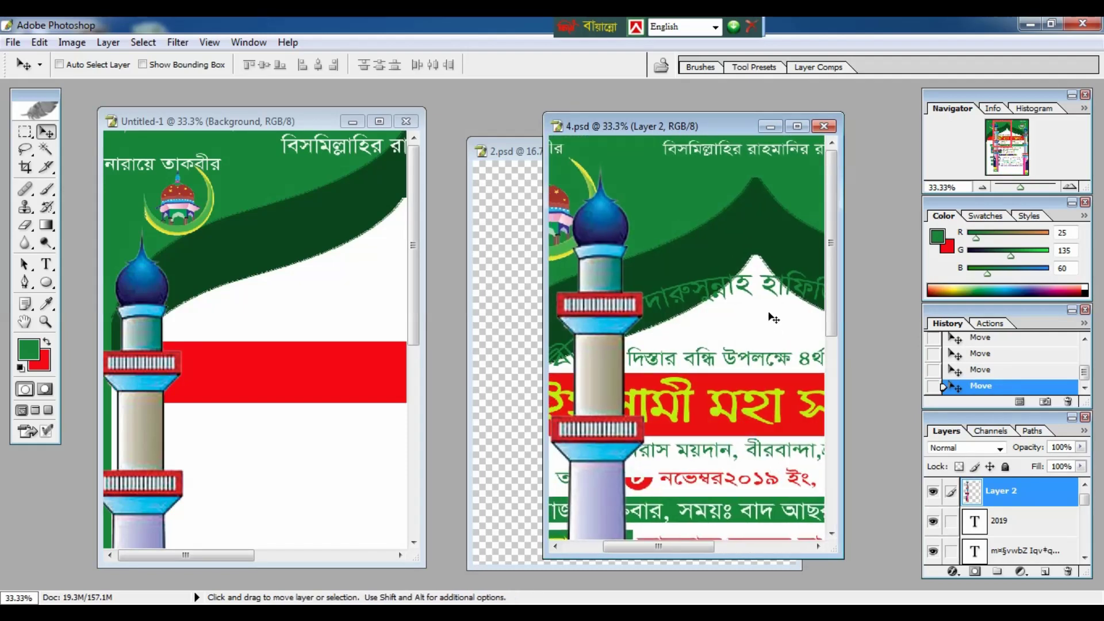
{"action": "right_click", "coordinate": [773, 288]}
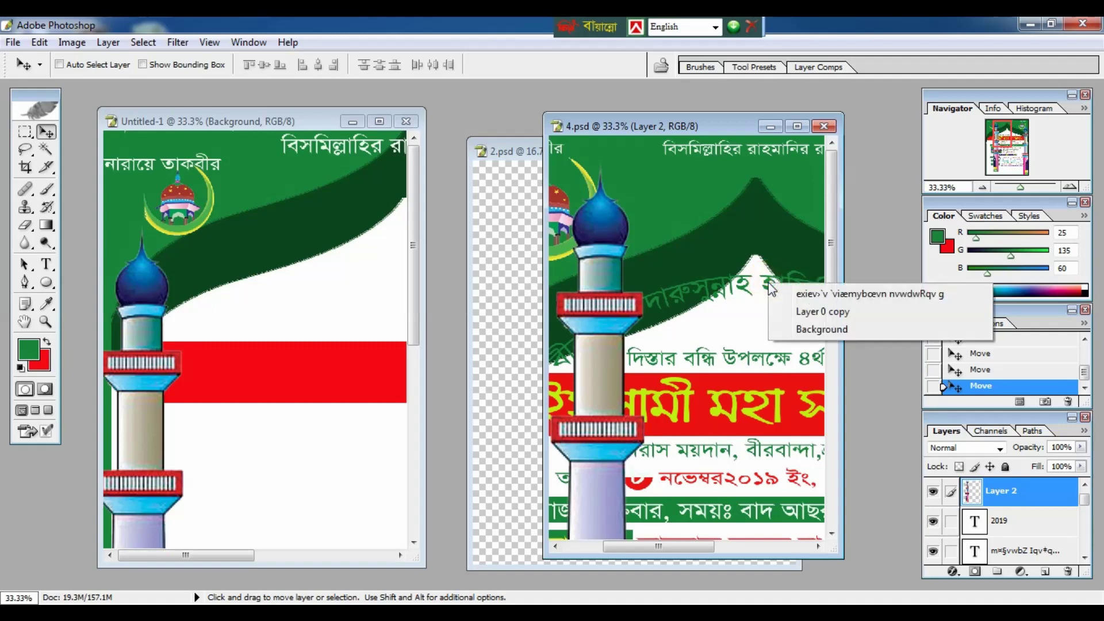
{"action": "left_click", "coordinate": [797, 299]}
{"action": "left_click_drag", "start_coordinate": [799, 301], "coordinate": [608, 237]}
{"action": "key", "text": "f"}
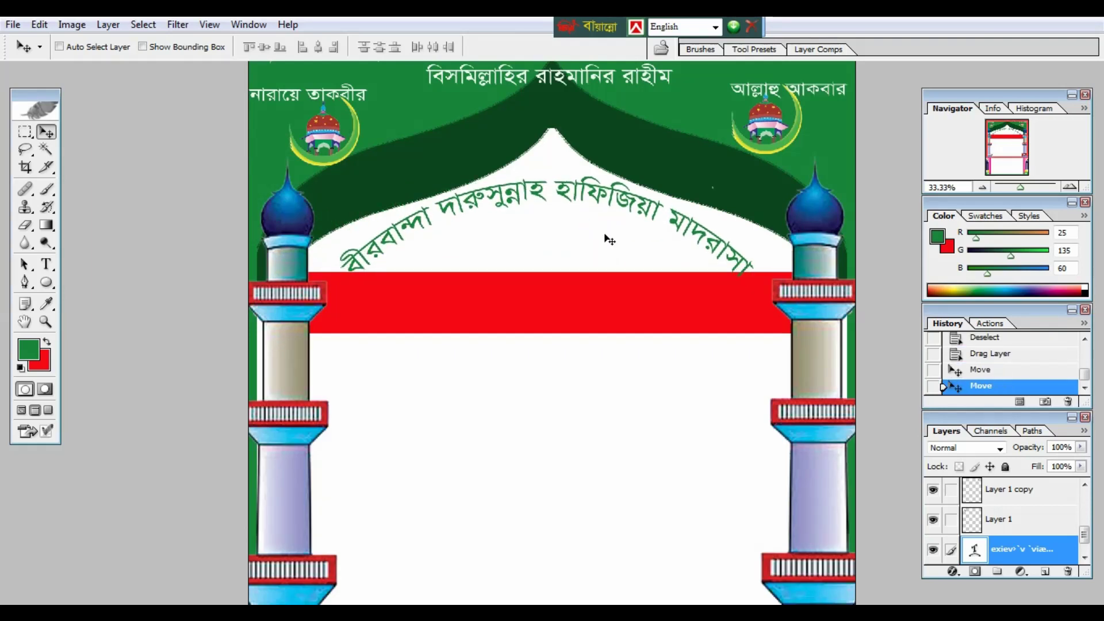
{"action": "key", "text": "ctrl+t"}
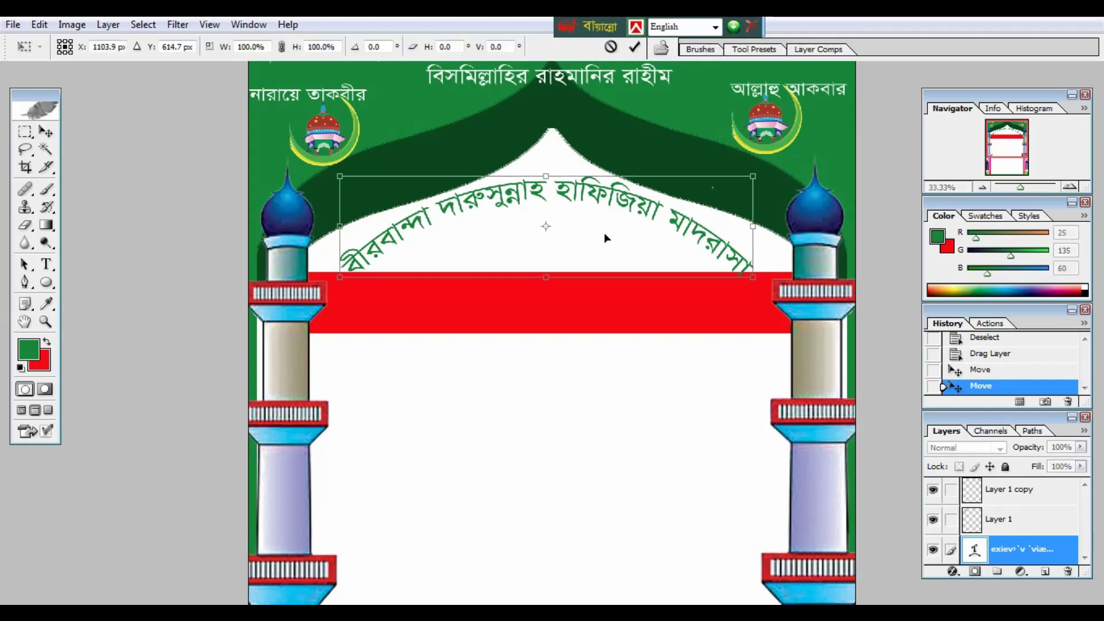
{"action": "left_click_drag", "start_coordinate": [759, 278], "coordinate": [793, 274]}
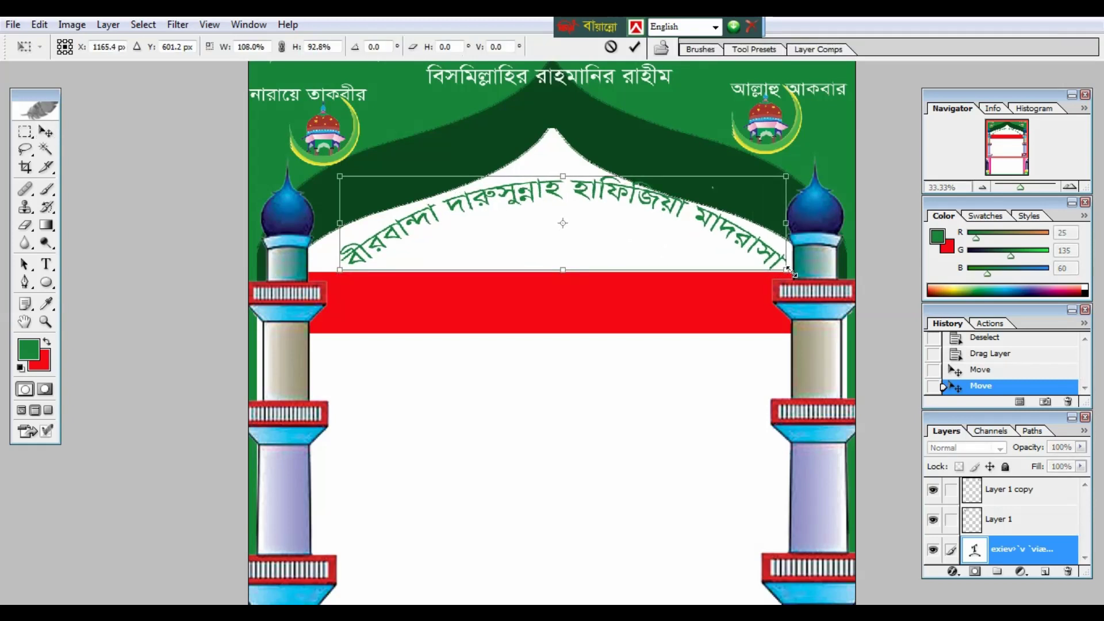
{"action": "key", "text": "Return"}
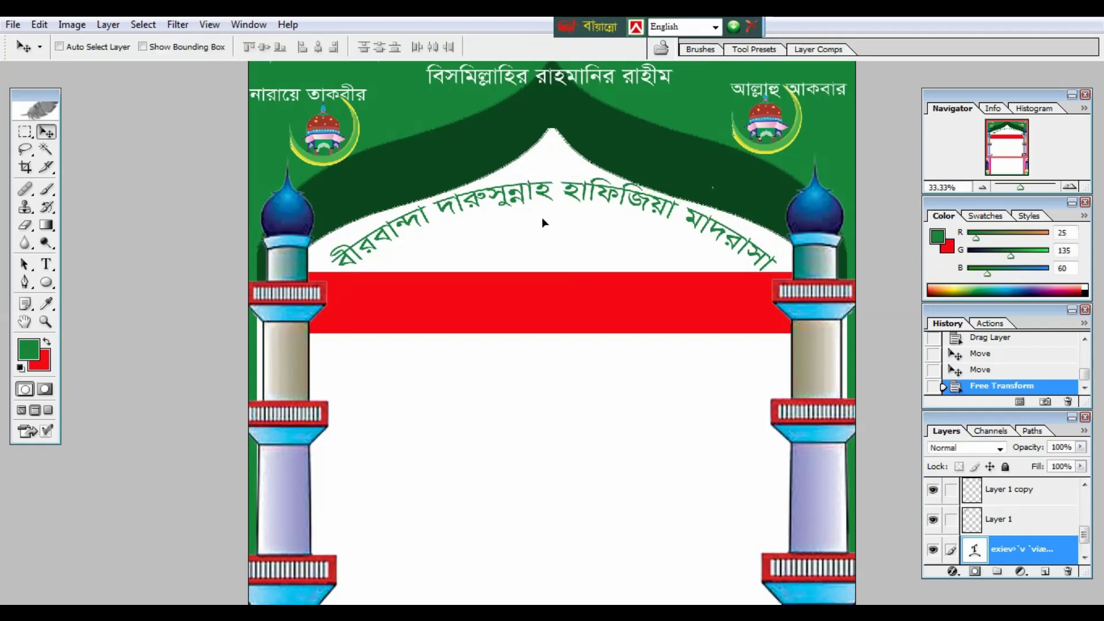
{"action": "left_click_drag", "start_coordinate": [542, 219], "coordinate": [543, 222]}
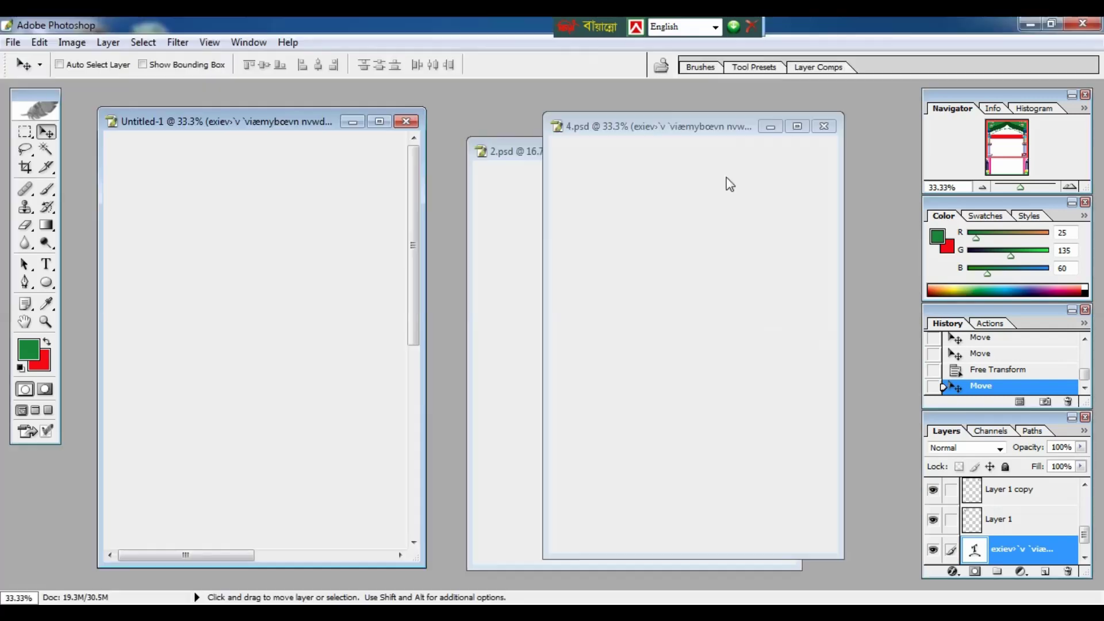
{"action": "key", "text": "f"}
- Copy the subtitle and the red-banner title from 4.psd into the new poster
{"action": "left_click", "coordinate": [701, 358]}
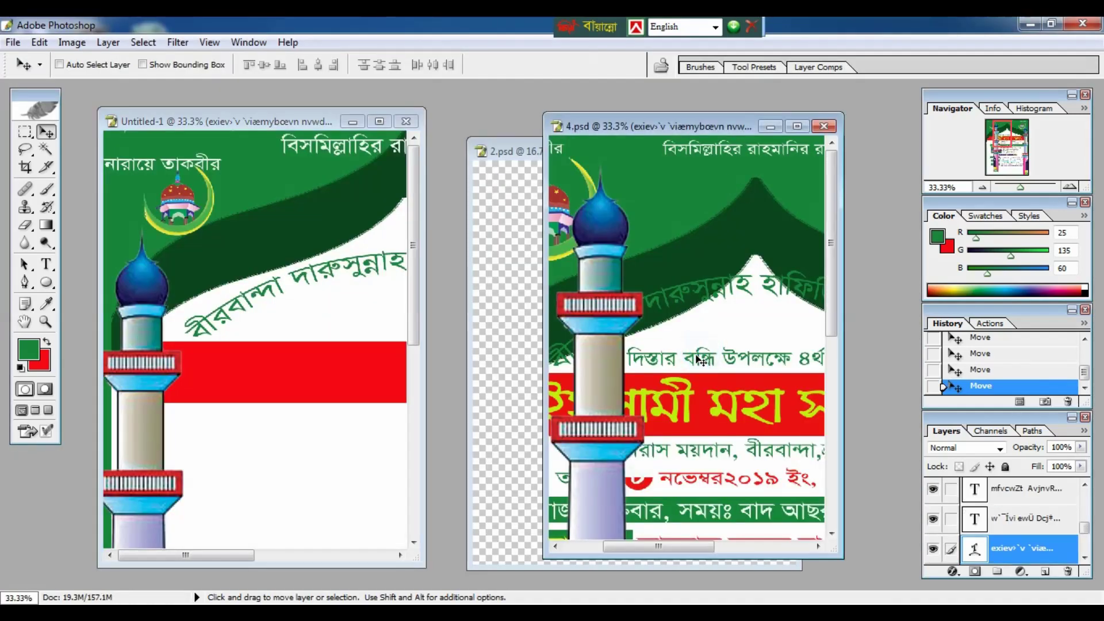
{"action": "right_click", "coordinate": [698, 360]}
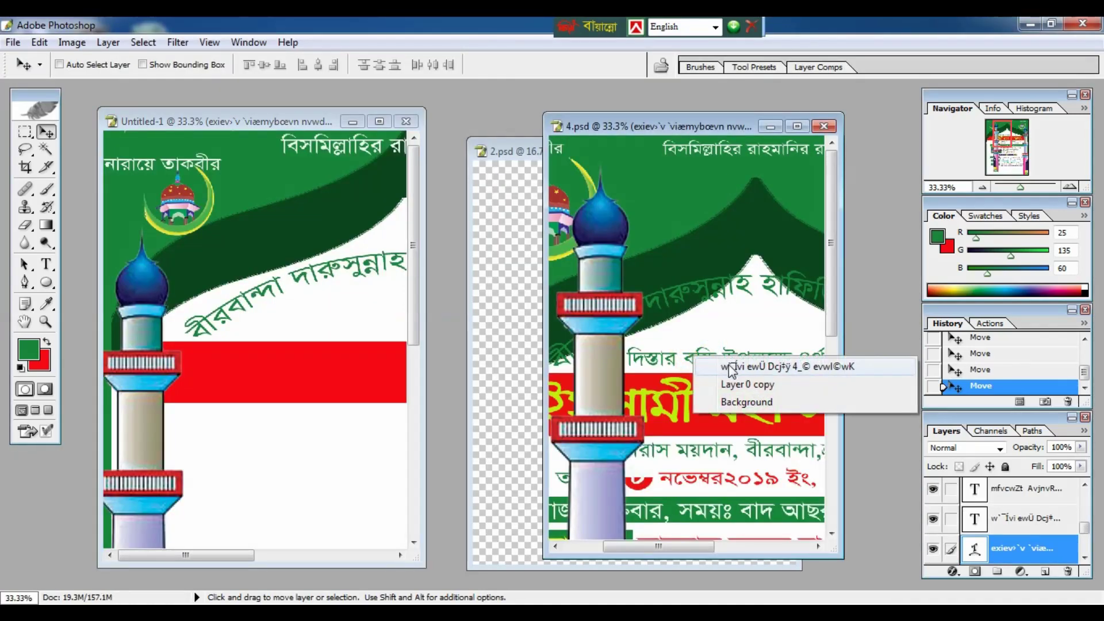
{"action": "left_click", "coordinate": [731, 364]}
{"action": "left_click_drag", "start_coordinate": [731, 363], "coordinate": [349, 318]}
{"action": "key", "text": "f"}
{"action": "key", "text": "f"}
{"action": "left_click_drag", "start_coordinate": [707, 403], "coordinate": [345, 371]}
{"action": "key", "text": "f"}
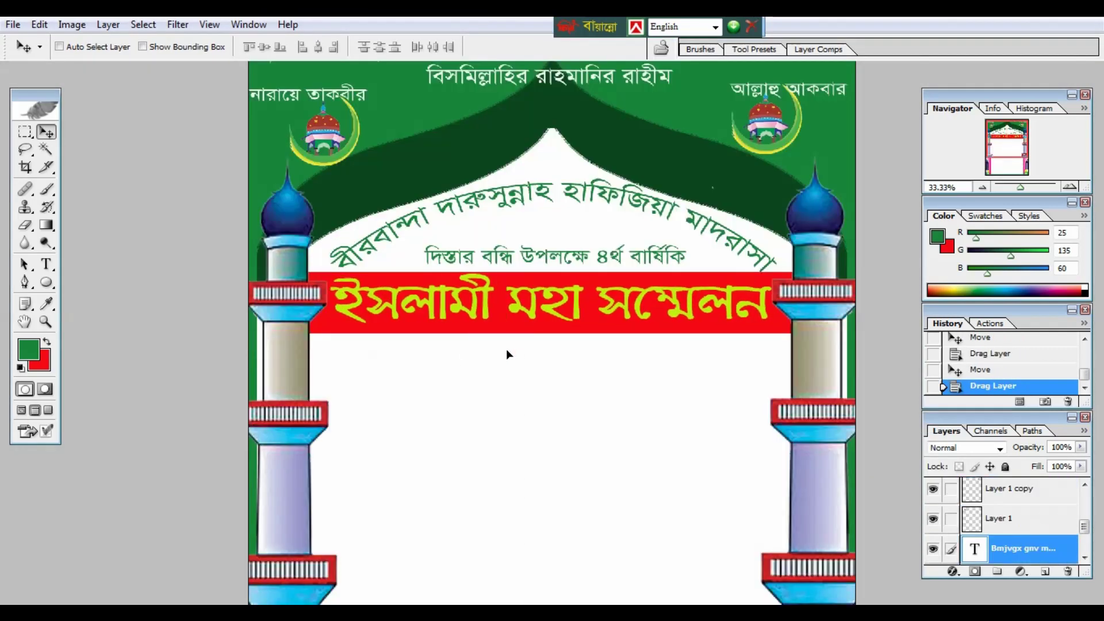
{"action": "key", "text": "f"}
{"action": "key", "text": "f"}
{"action": "key", "text": "f"}
{"action": "key", "text": "f"}
- Copy the date line from 4.psd into the poster and reselect the Background layer
{"action": "right_click", "coordinate": [678, 480]}
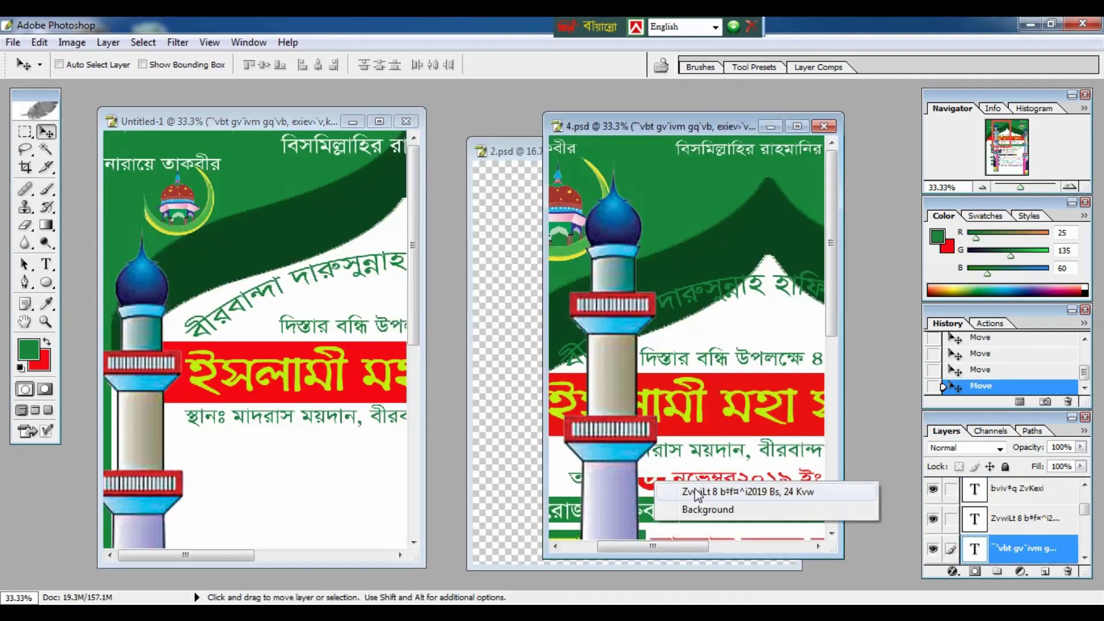
{"action": "left_click", "coordinate": [707, 488]}
{"action": "left_click_drag", "start_coordinate": [707, 488], "coordinate": [718, 325]}
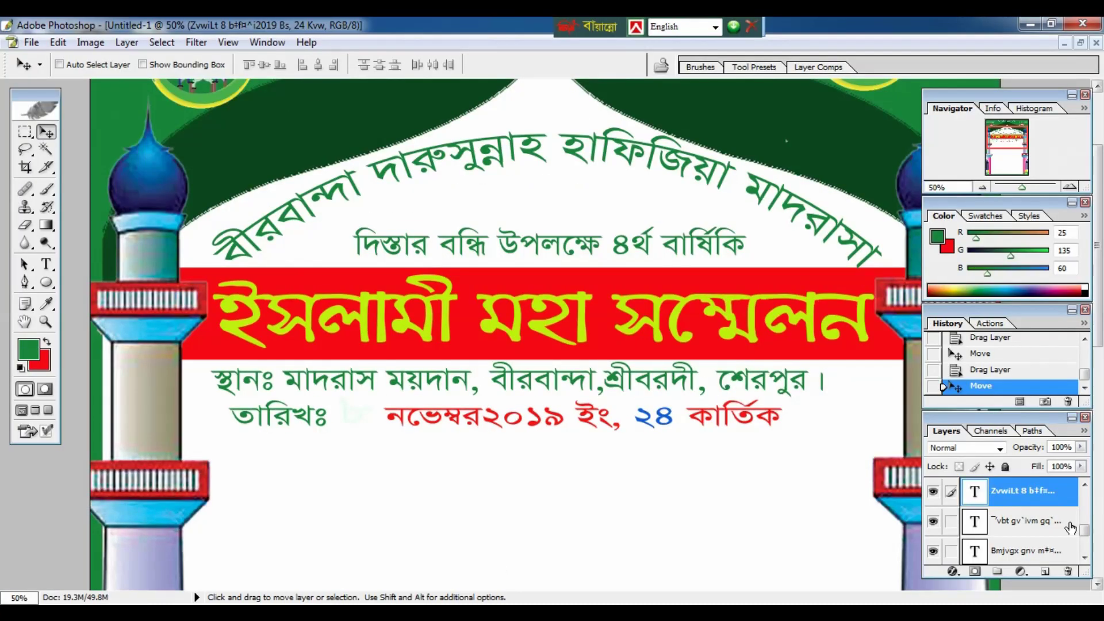
{"action": "left_click_drag", "start_coordinate": [1088, 534], "coordinate": [1087, 547]}
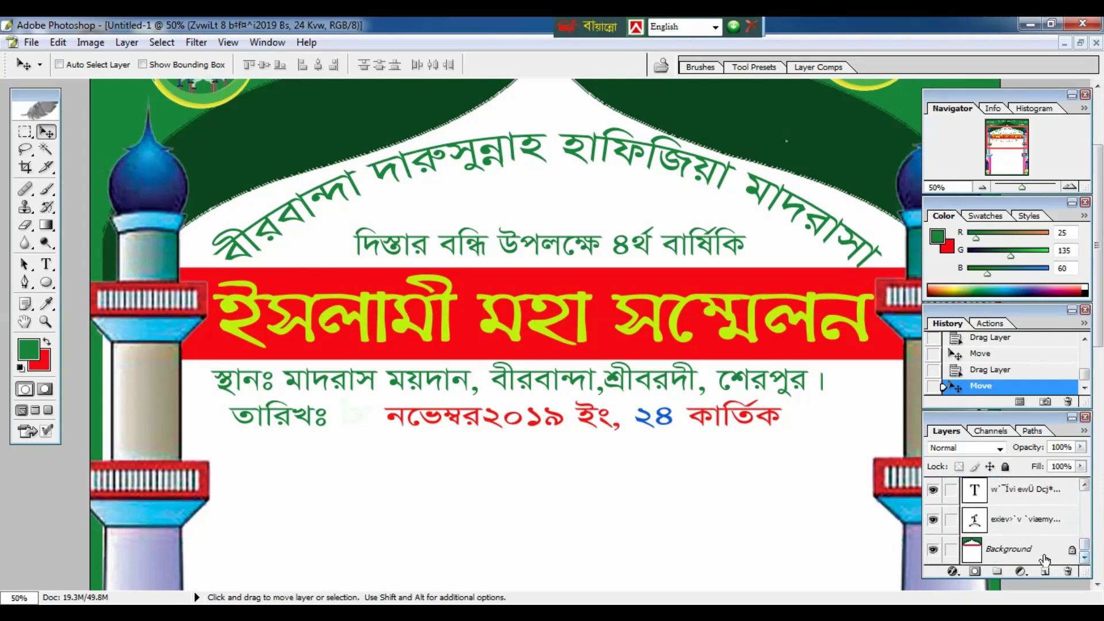
{"action": "left_click", "coordinate": [1025, 553]}
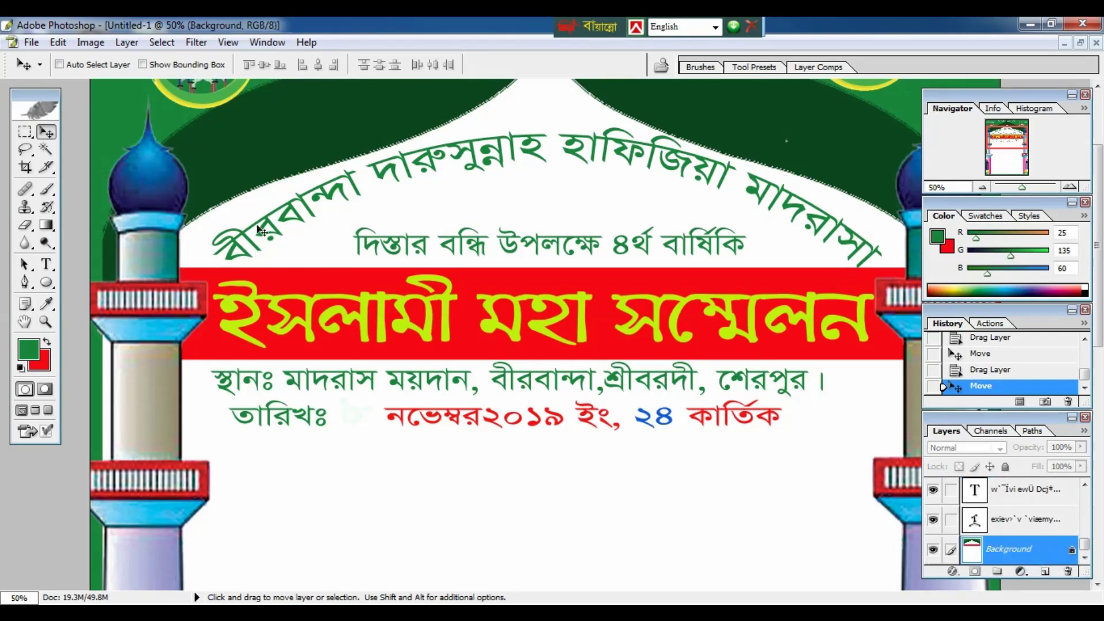
- Draw an elliptical selection around the spot for the date's ৮ numeral
{"action": "left_click", "coordinate": [22, 134]}
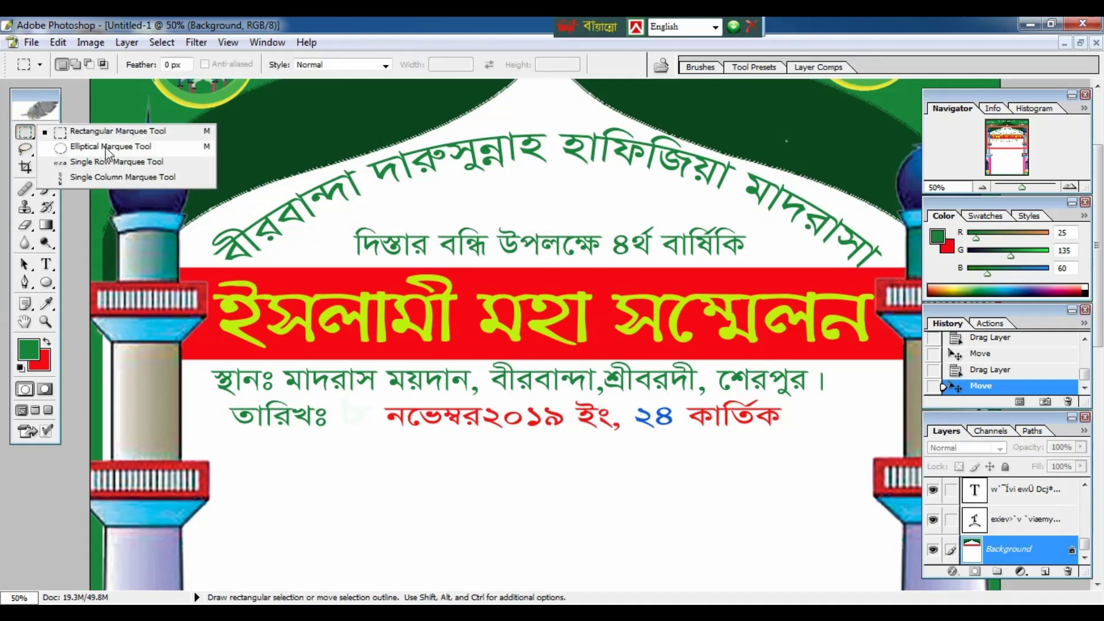
{"action": "left_click", "coordinate": [72, 147]}
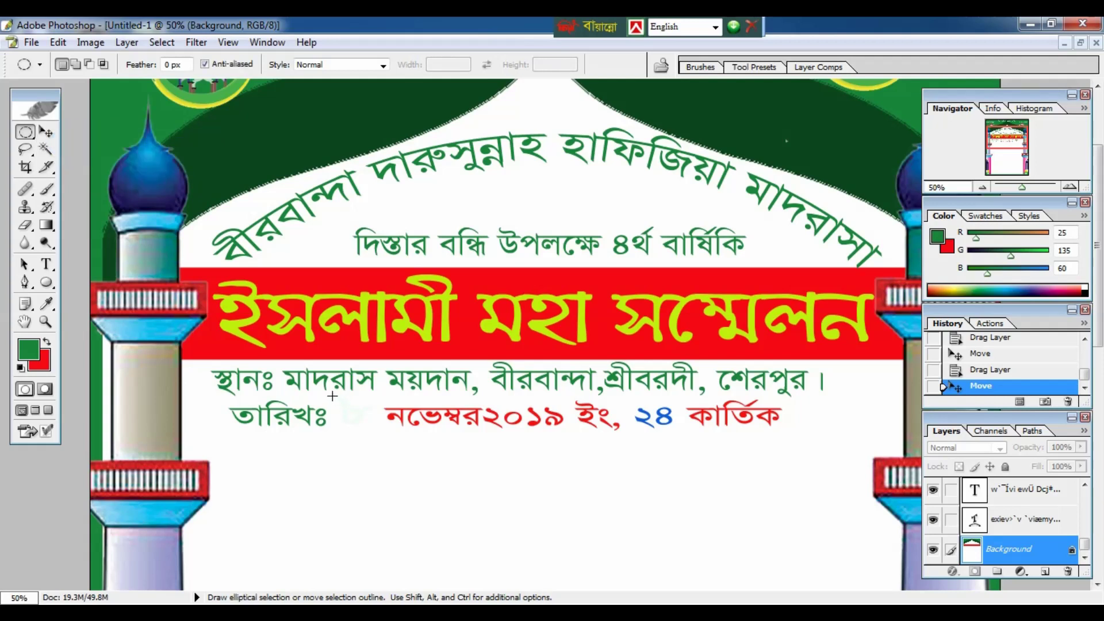
{"action": "left_click_drag", "start_coordinate": [333, 393], "coordinate": [384, 431]}
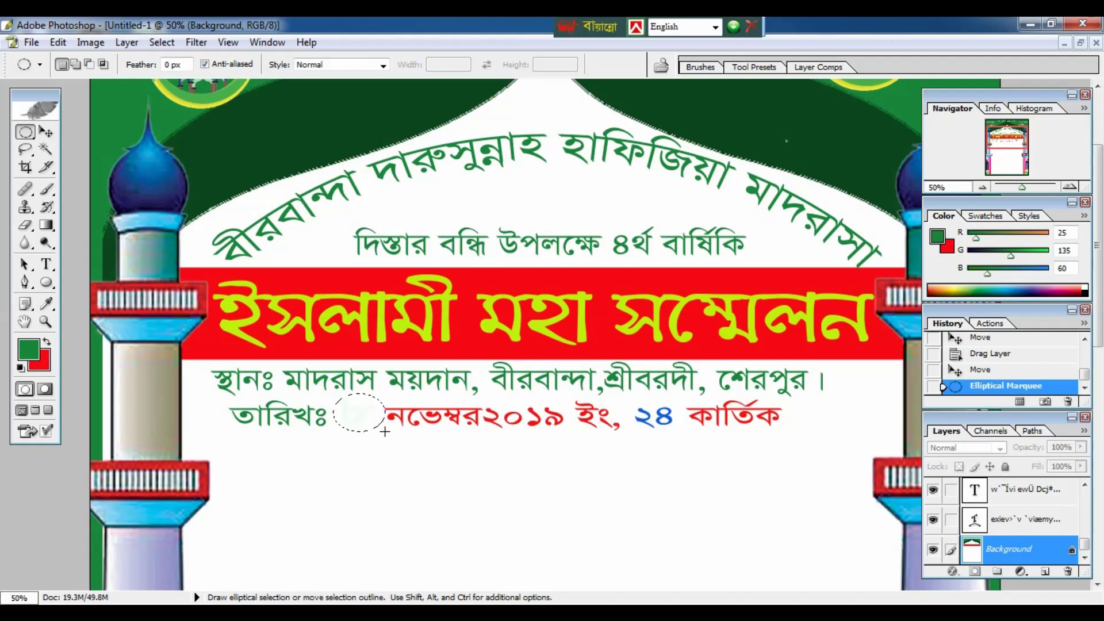
{"action": "key", "text": "Left"}
{"action": "key", "text": "Left"}
{"action": "key", "text": "Left"}
{"action": "key", "text": "Left"}
{"action": "key", "text": "Left"}
{"action": "key", "text": "Up"}
{"action": "key", "text": "Up"}
{"action": "key", "text": "Up"}
{"action": "key", "text": "Up"}
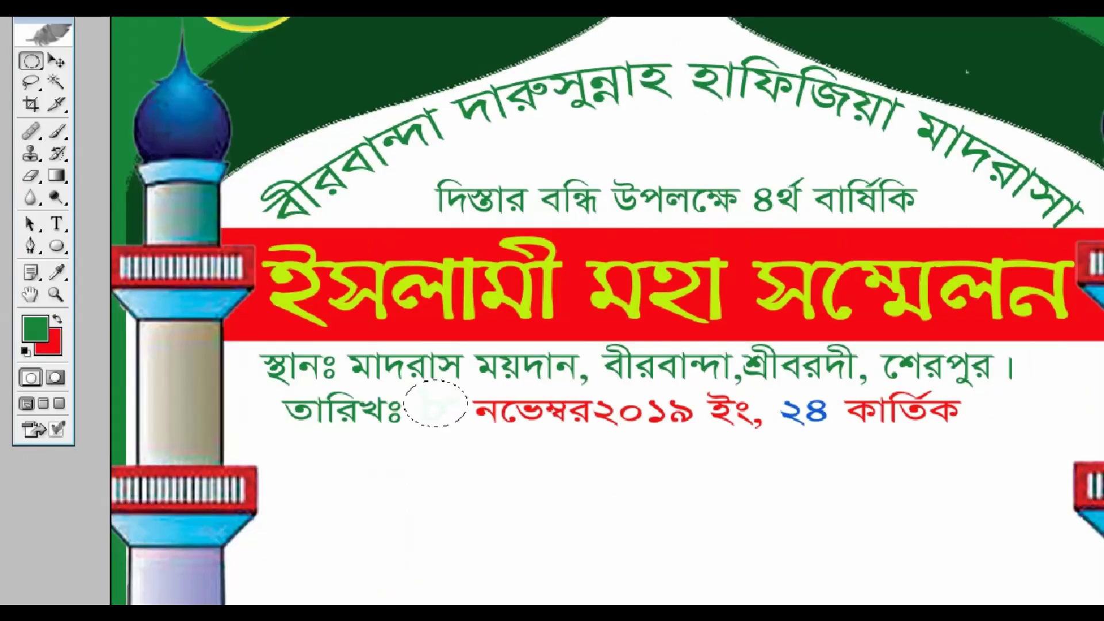
- Fill the circle with the red background colour, deselect, and view the whole poster full screen
{"action": "key", "text": "ctrl"}
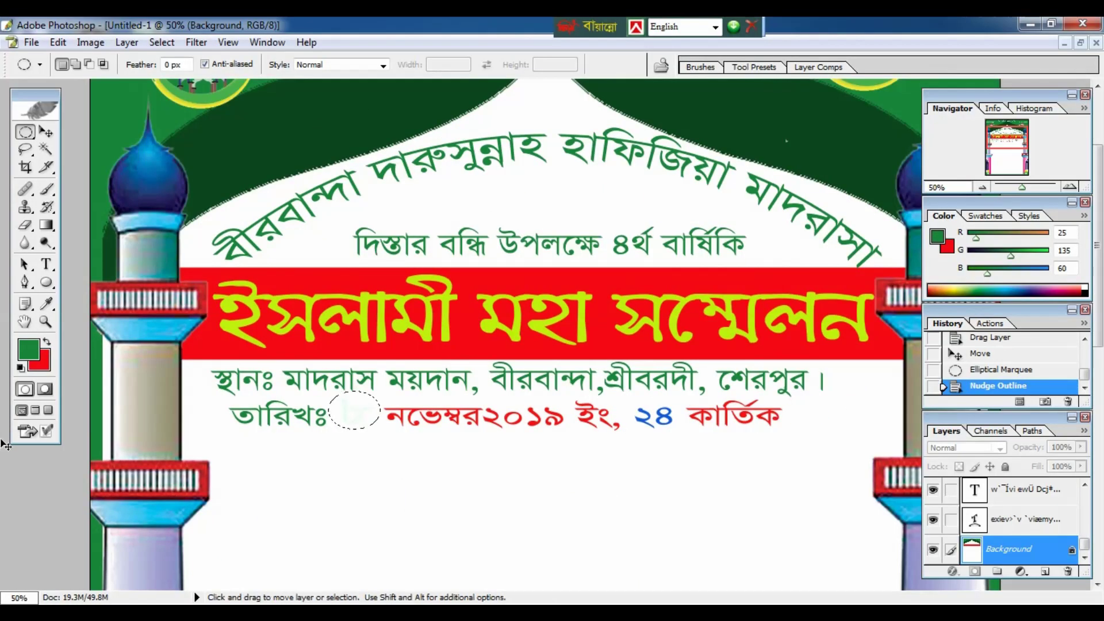
{"action": "key", "text": "ctrl+BackSpace"}
{"action": "key", "text": "ctrl+d"}
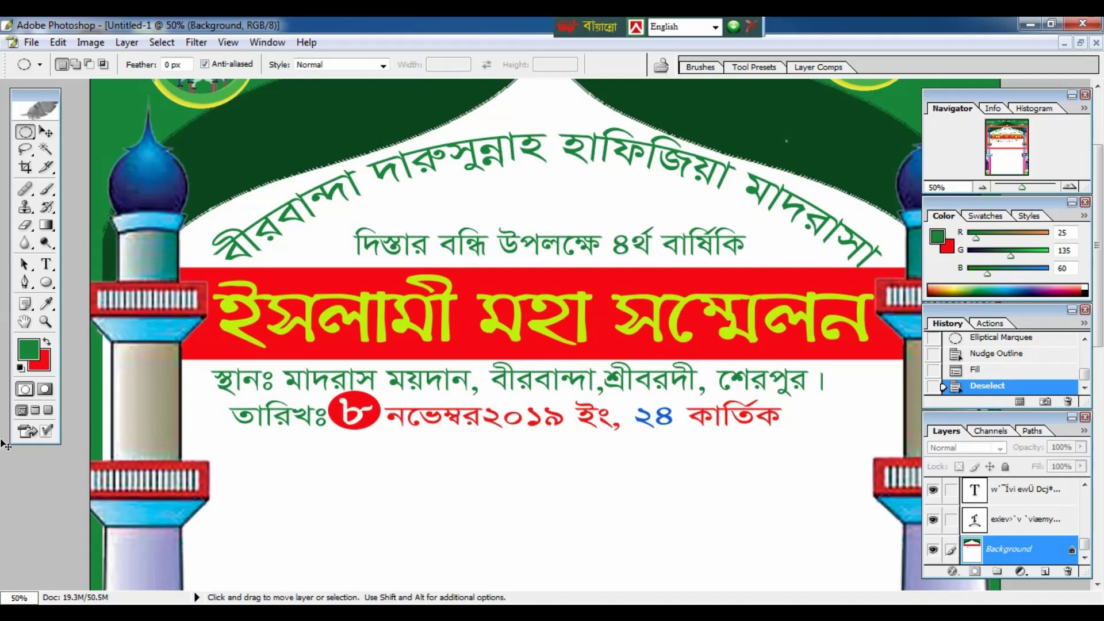
{"action": "key", "text": "ctrl+minus"}
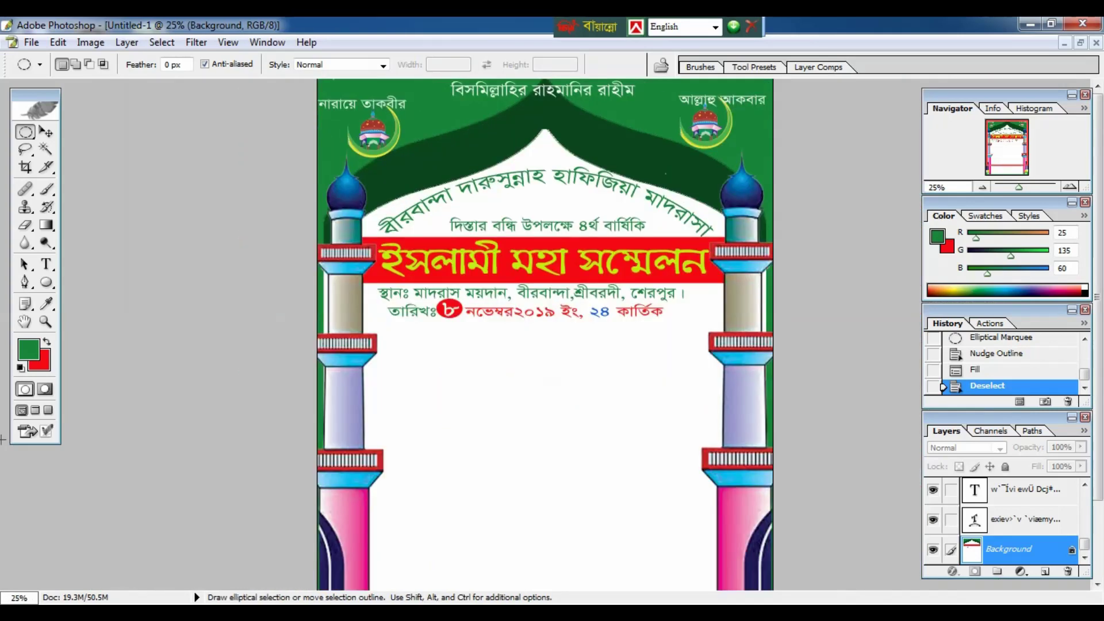
{"action": "key", "text": "f"}
{"action": "key", "text": "f"}
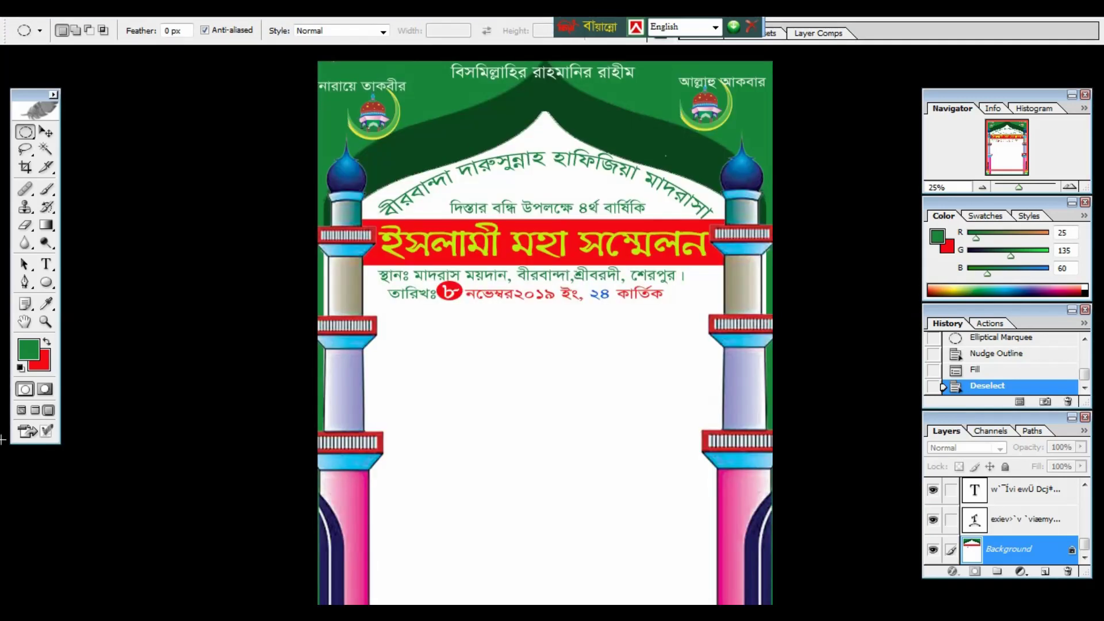
{"action": "key", "text": "f"}
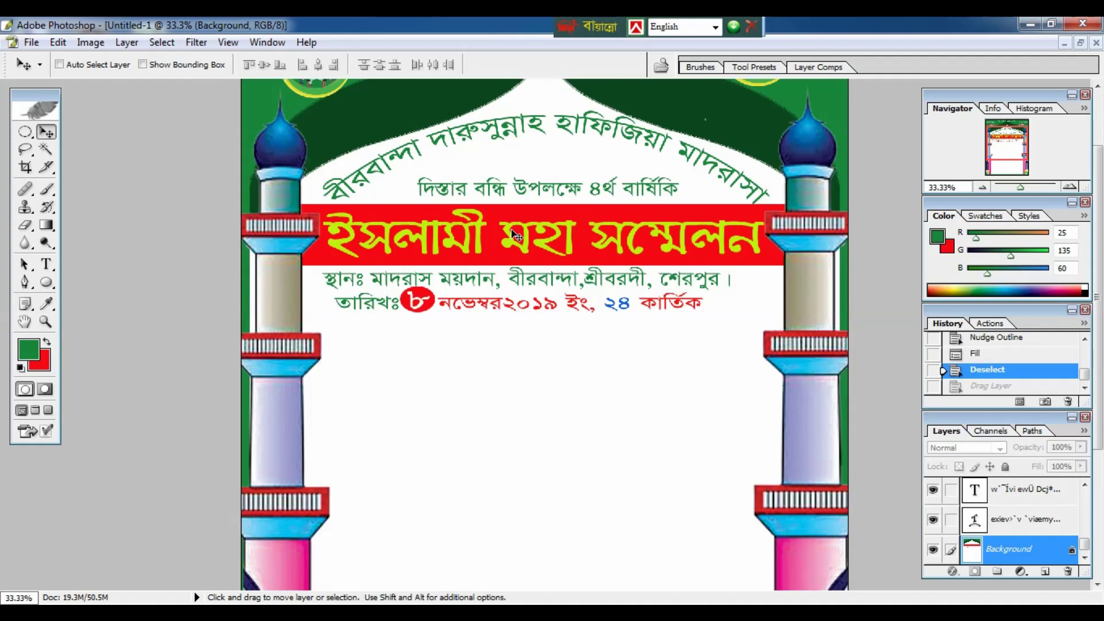
- Fill a wide rectangular strip below the date line with green, then tile the document windows
{"action": "left_click", "coordinate": [26, 133]}
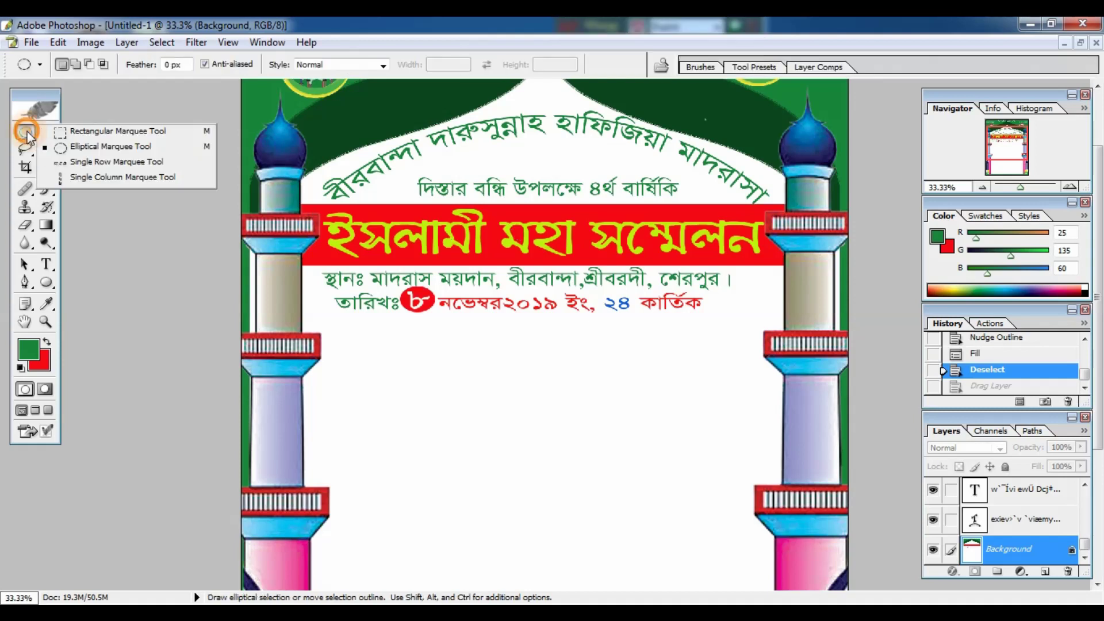
{"action": "left_click", "coordinate": [87, 131]}
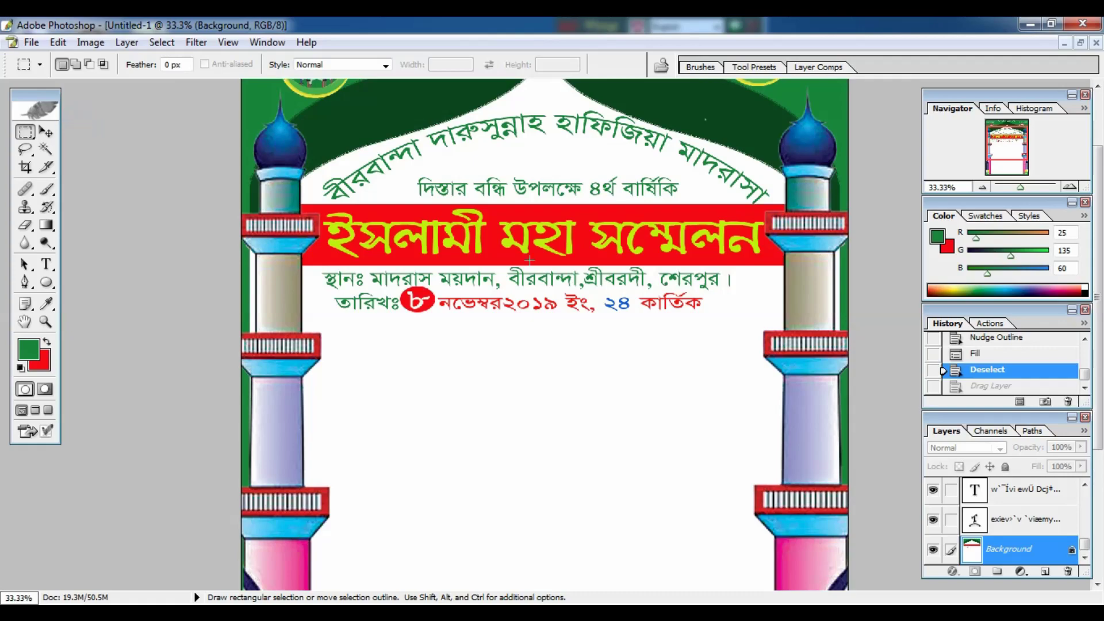
{"action": "key", "text": "v"}
{"action": "left_click_drag", "start_coordinate": [452, 325], "coordinate": [764, 337]}
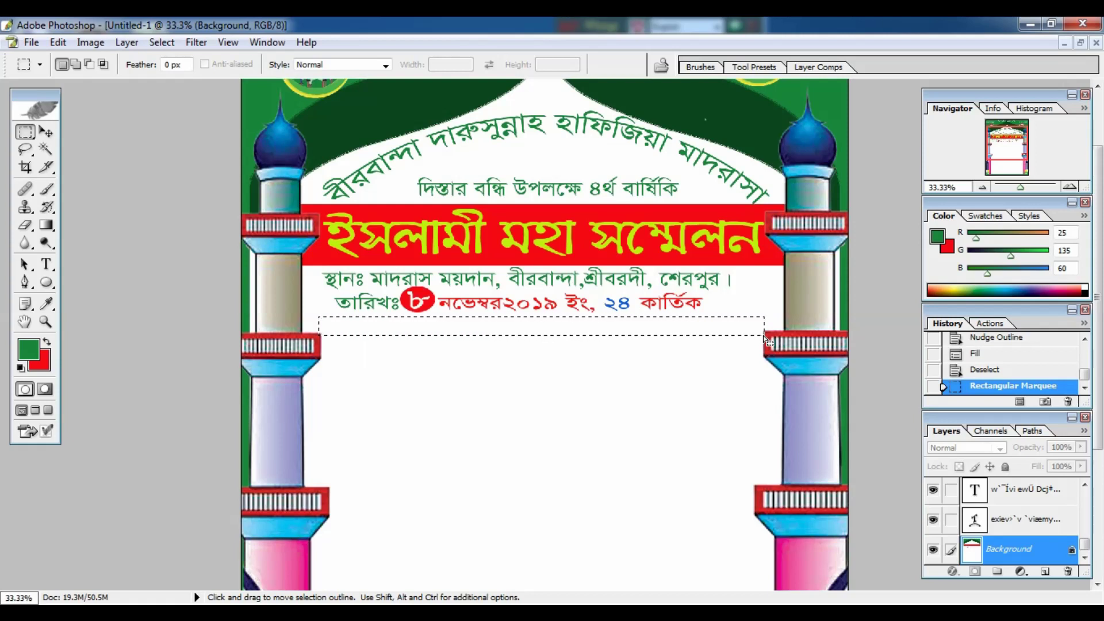
{"action": "key", "text": "alt"}
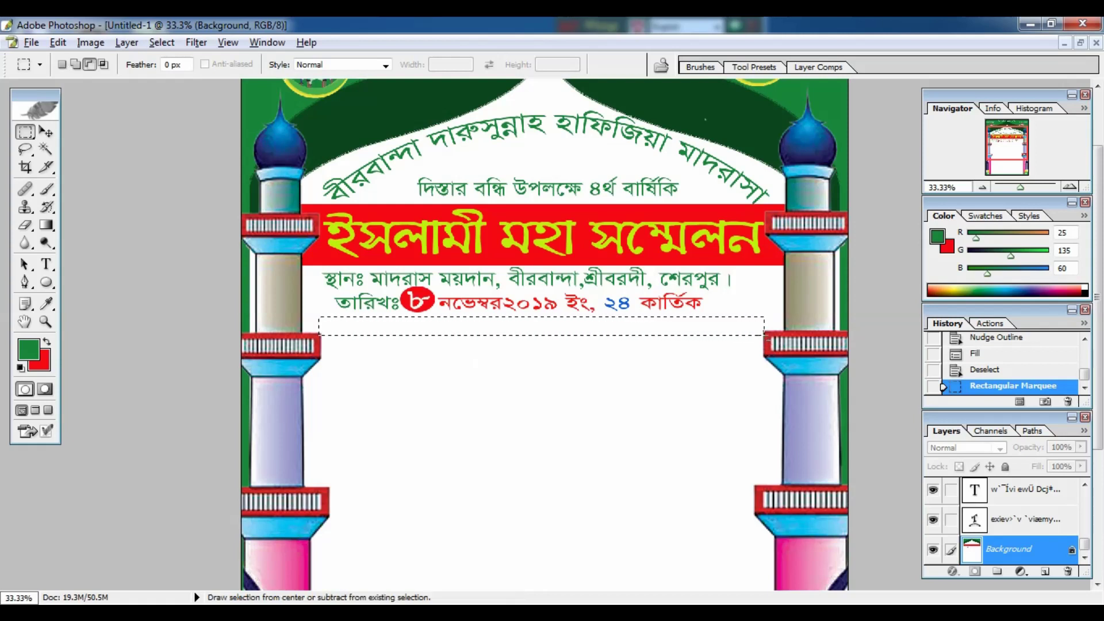
{"action": "key", "text": "alt+BackSpace"}
{"action": "key", "text": "ctrl+d"}
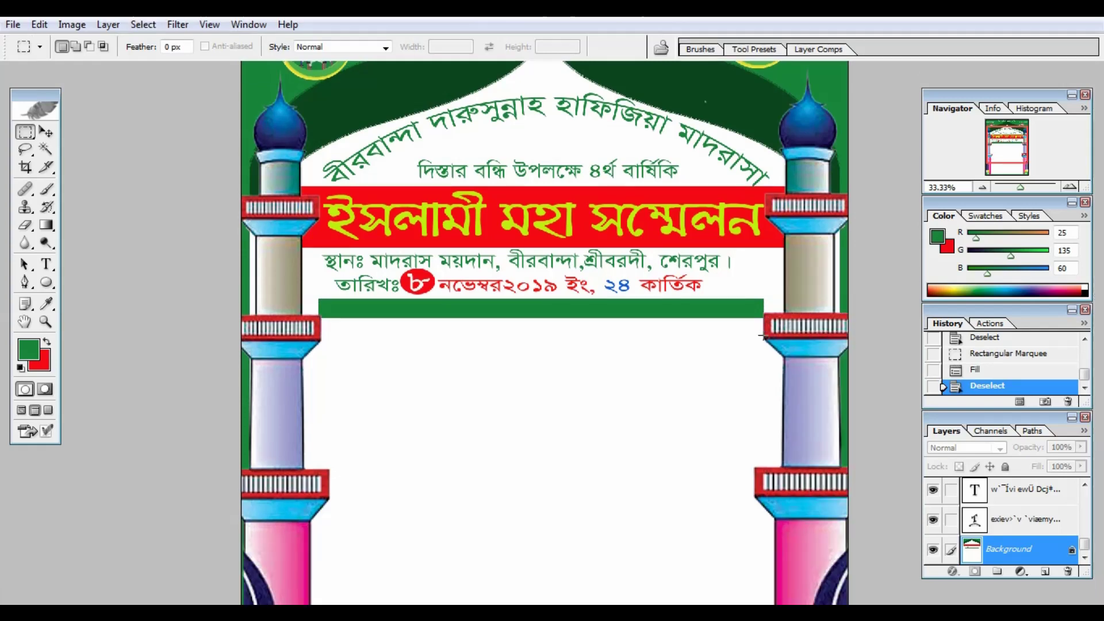
{"action": "left_click", "coordinate": [1080, 42]}
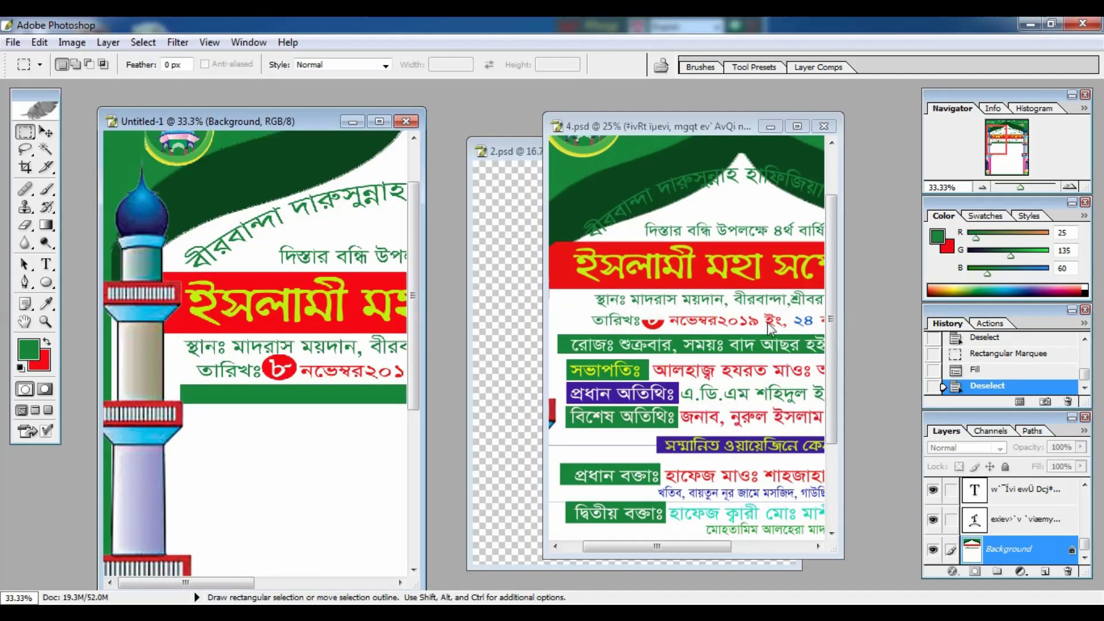
- Drag the রোজঃ day-and-time text layer from 4.psd onto the poster's green bar
{"action": "left_click", "coordinate": [675, 327]}
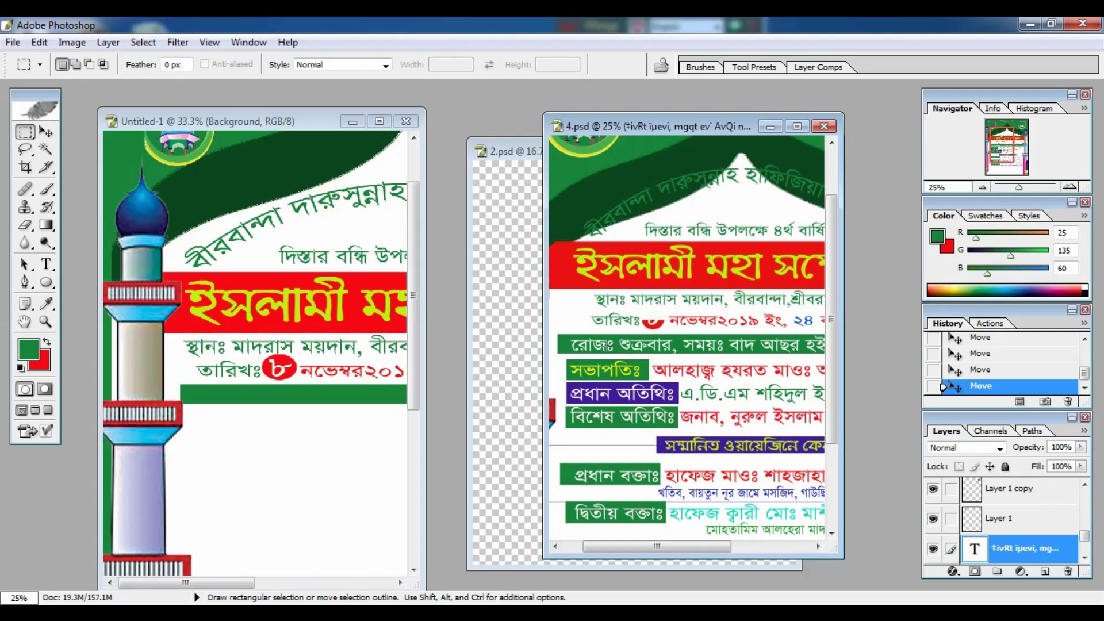
{"action": "key", "text": "v"}
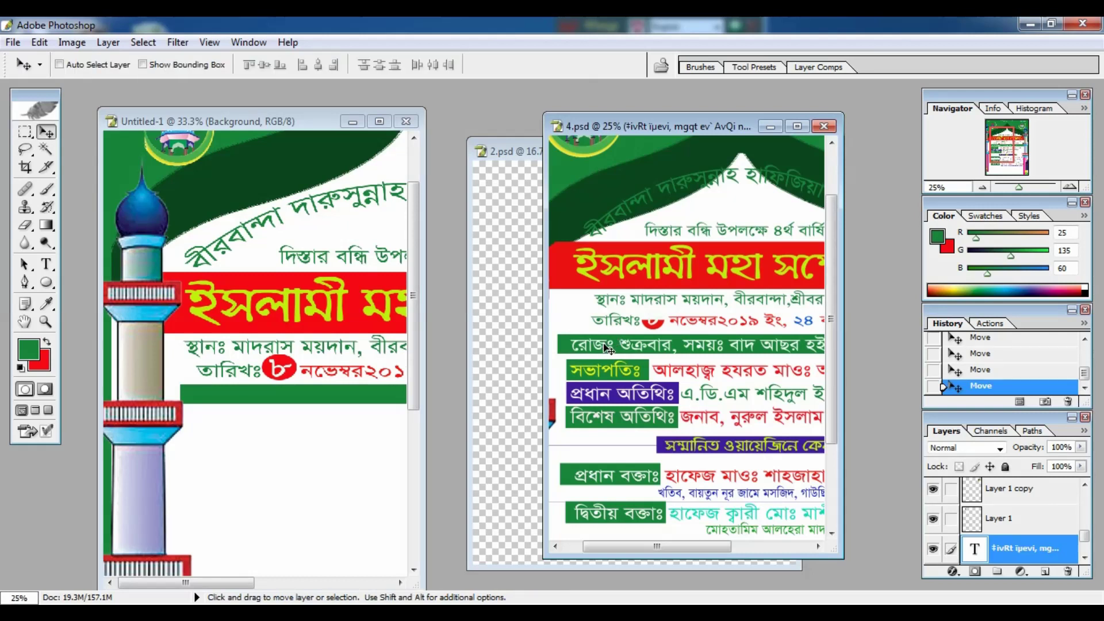
{"action": "right_click", "coordinate": [602, 343]}
{"action": "left_click", "coordinate": [639, 352]}
{"action": "left_click_drag", "start_coordinate": [638, 352], "coordinate": [270, 414]}
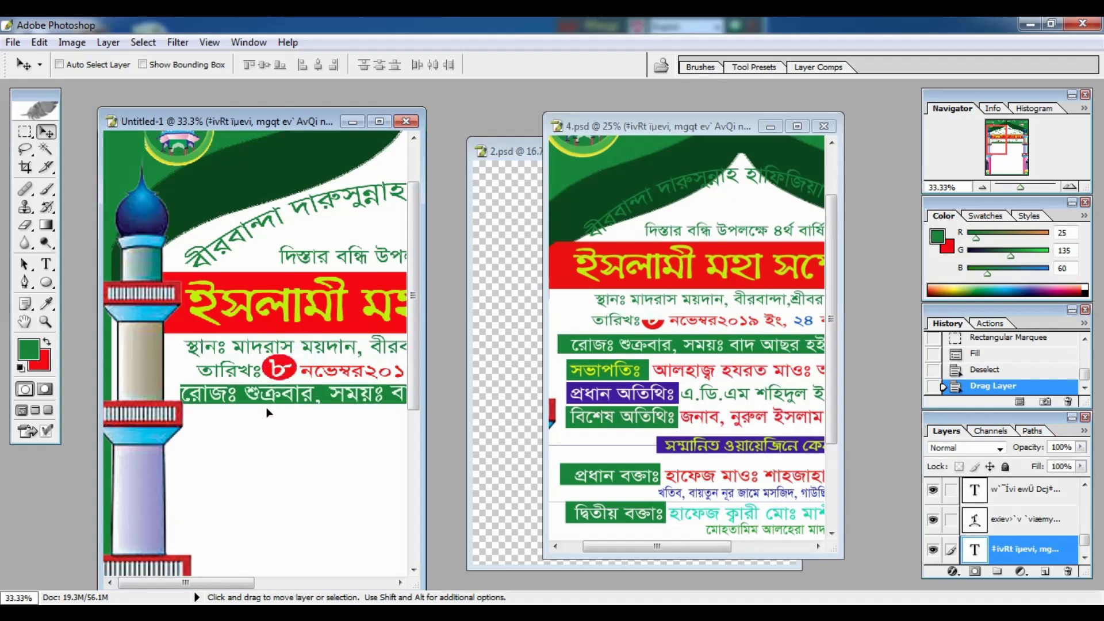
{"action": "key", "text": "f"}
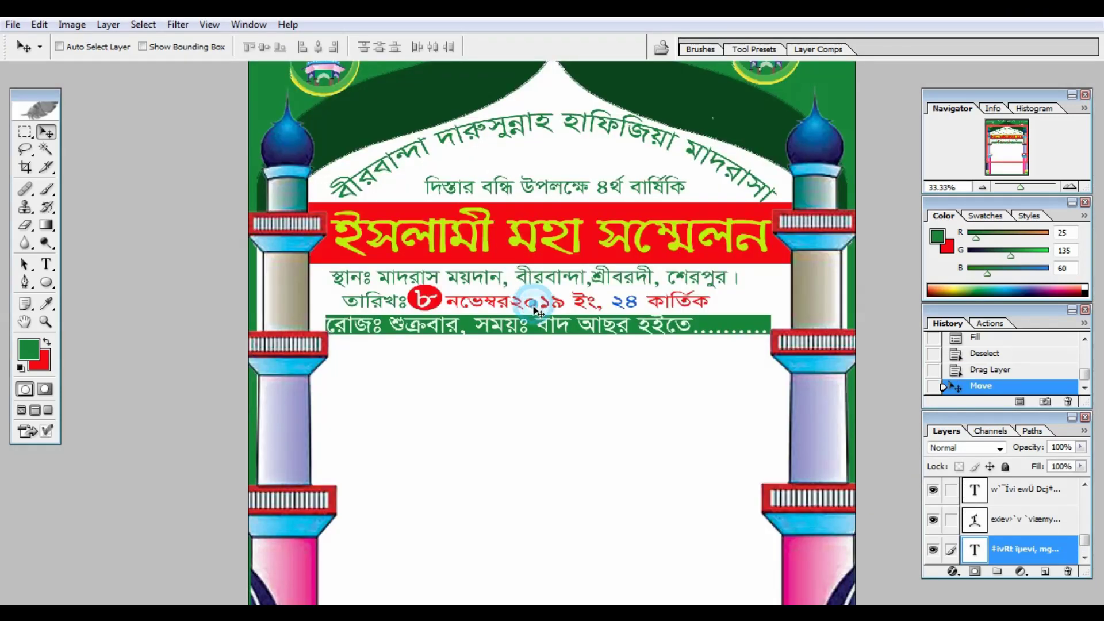
{"action": "left_click_drag", "start_coordinate": [535, 308], "coordinate": [535, 313]}
- Shrink the রোজঃ line to fit inside the green bar and nudge it into place
{"action": "key", "text": "Up"}
{"action": "key", "text": "Up"}
{"action": "key", "text": "Up"}
{"action": "key", "text": "Up"}
{"action": "key", "text": "Up"}
{"action": "key", "text": "Up"}
{"action": "key", "text": "Up"}
{"action": "key", "text": "Up"}
{"action": "key", "text": "Up"}
{"action": "key", "text": "Up"}
{"action": "key", "text": "Up"}
{"action": "key", "text": "Up"}
{"action": "key", "text": "Up"}
{"action": "key", "text": "Up"}
{"action": "key", "text": "Up"}
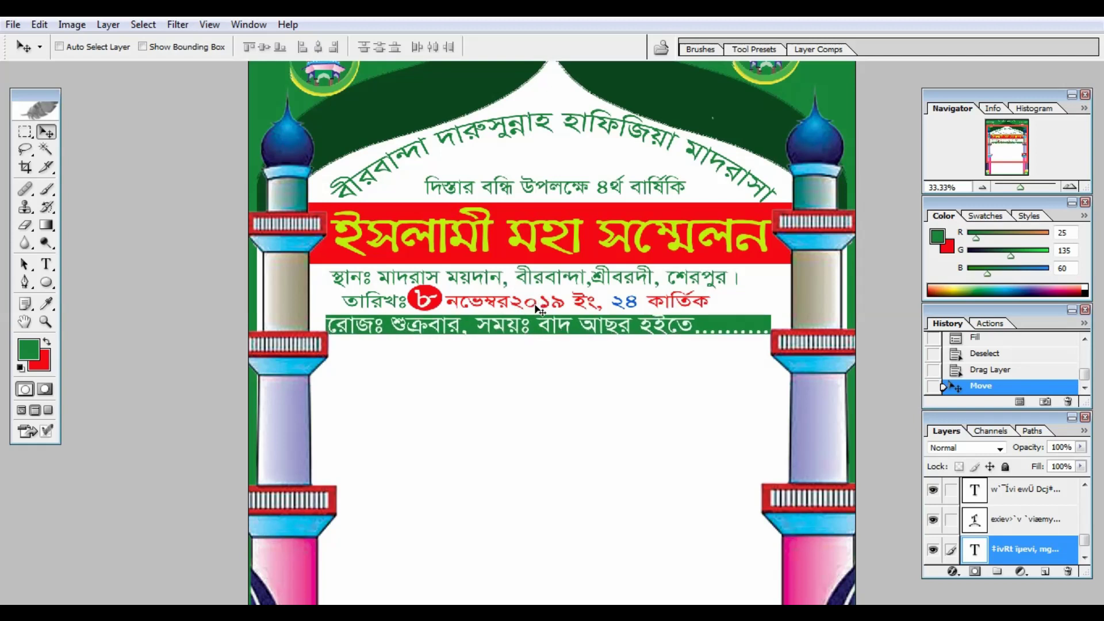
{"action": "key", "text": "ctrl+t"}
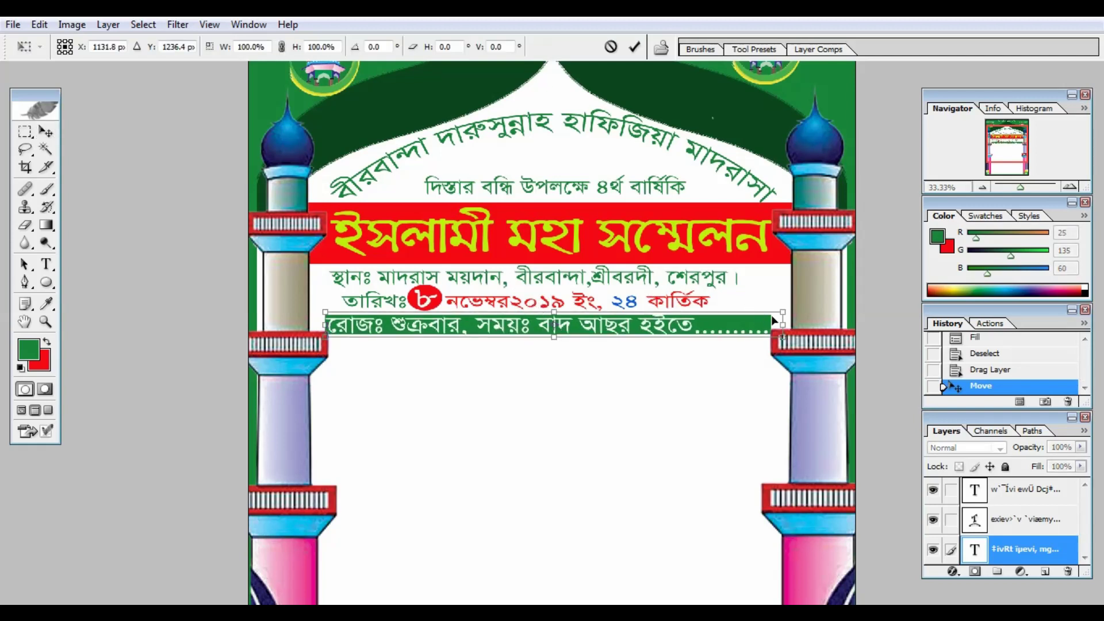
{"action": "left_click_drag", "start_coordinate": [781, 314], "coordinate": [764, 318]}
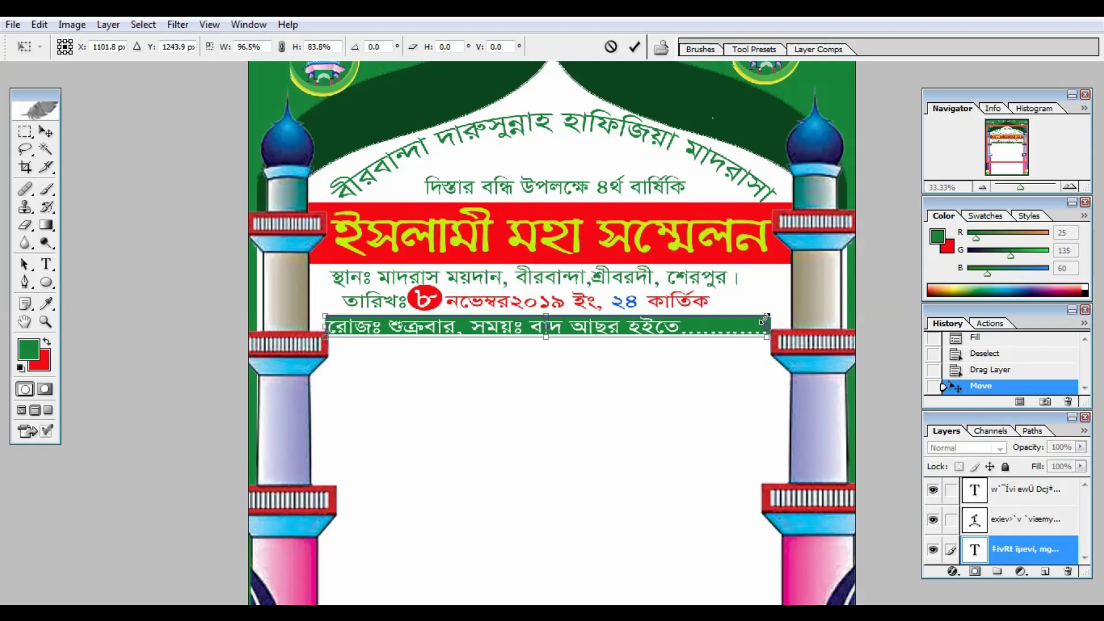
{"action": "key", "text": "Return"}
{"action": "key", "text": "Right"}
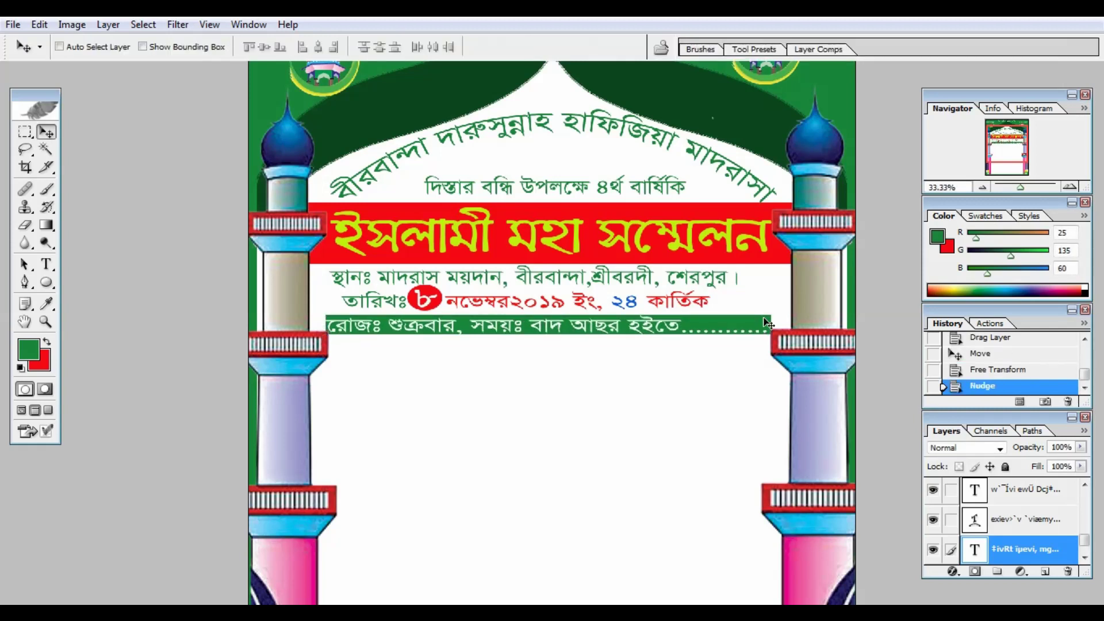
{"action": "scroll", "coordinate": [296, 334], "scroll_direction": "up", "scroll_amount": 1}
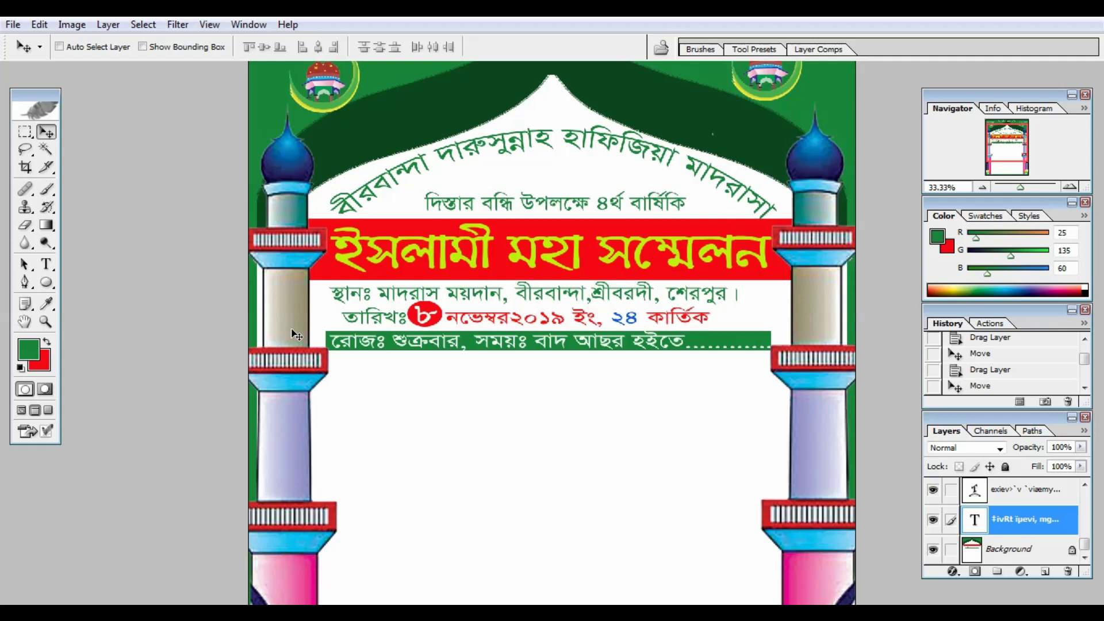
- Show the 4.psd reference poster full screen, zoomed to 50%
{"action": "key", "text": "f"}
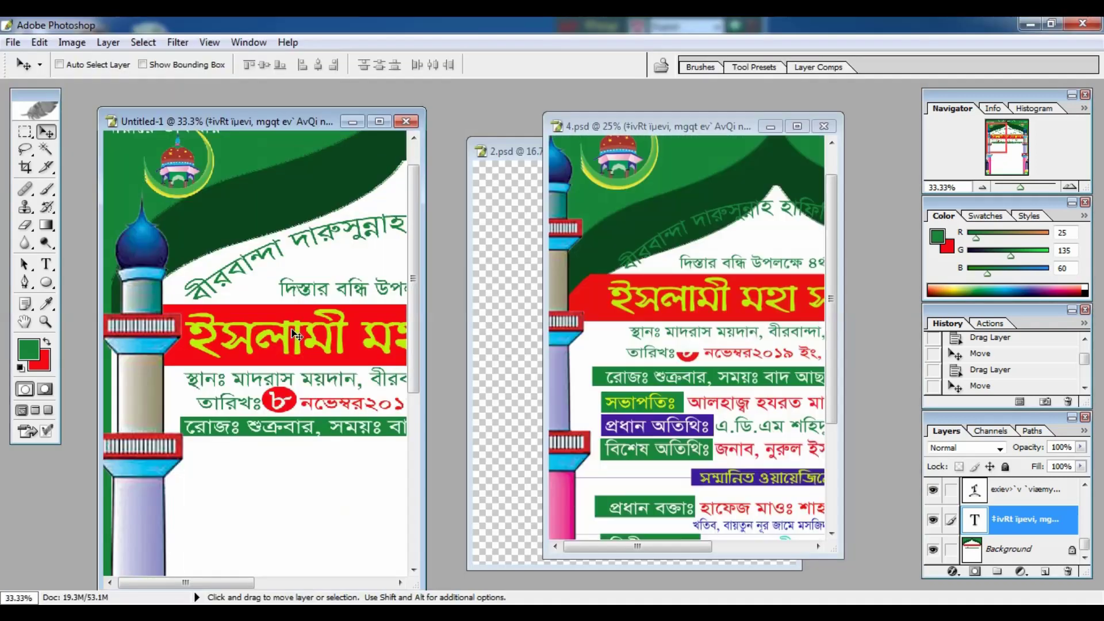
{"action": "left_click", "coordinate": [583, 341]}
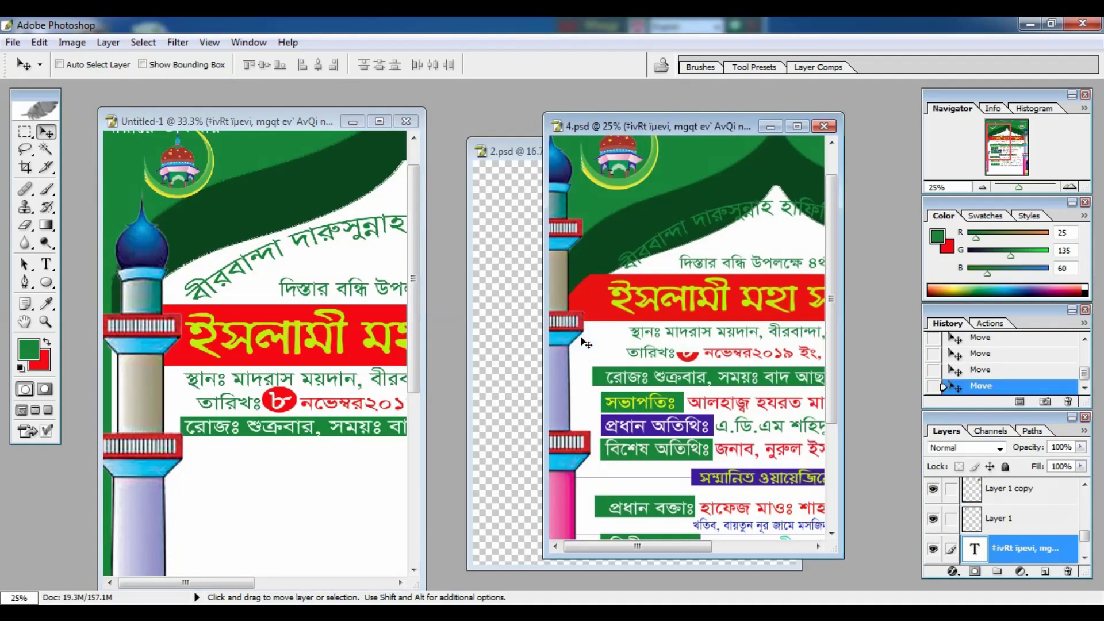
{"action": "key", "text": "f"}
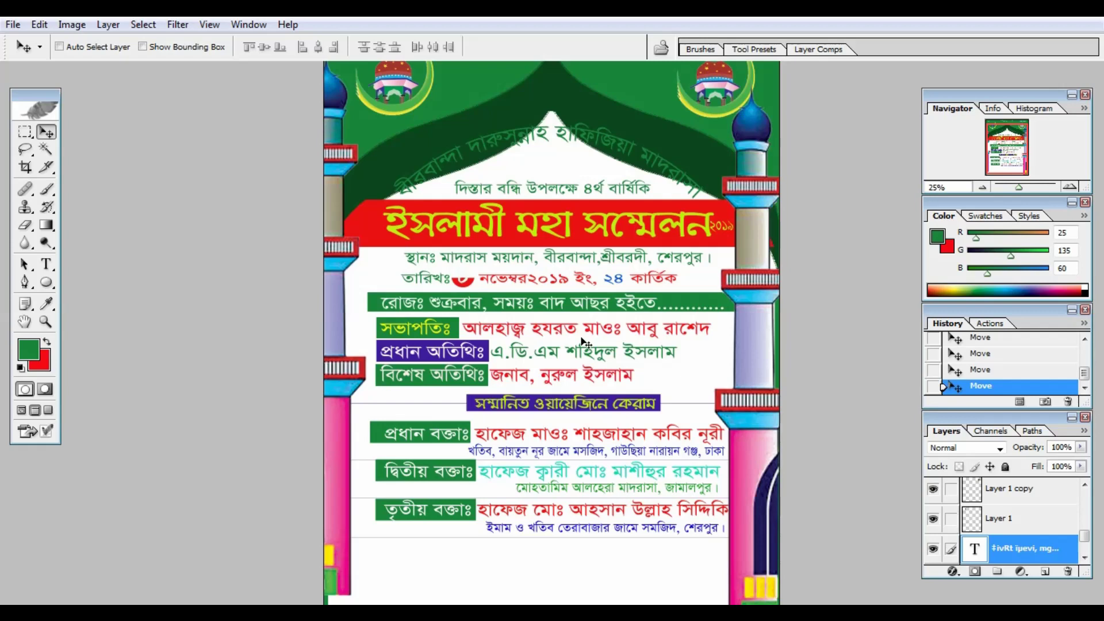
{"action": "key", "text": "ctrl+plus"}
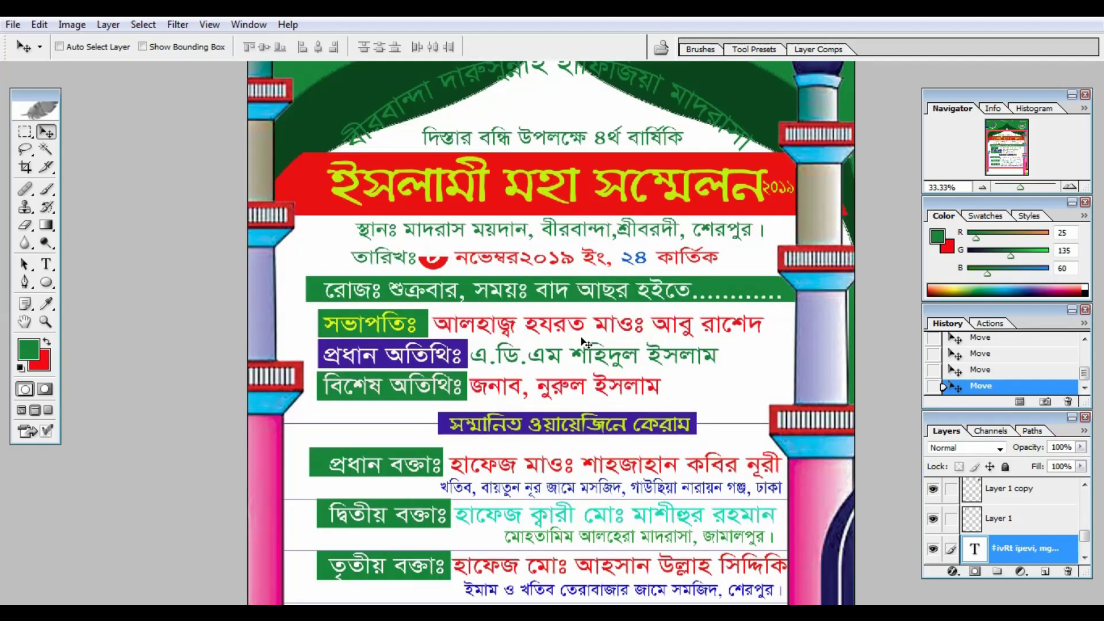
{"action": "key", "text": "ctrl+plus"}
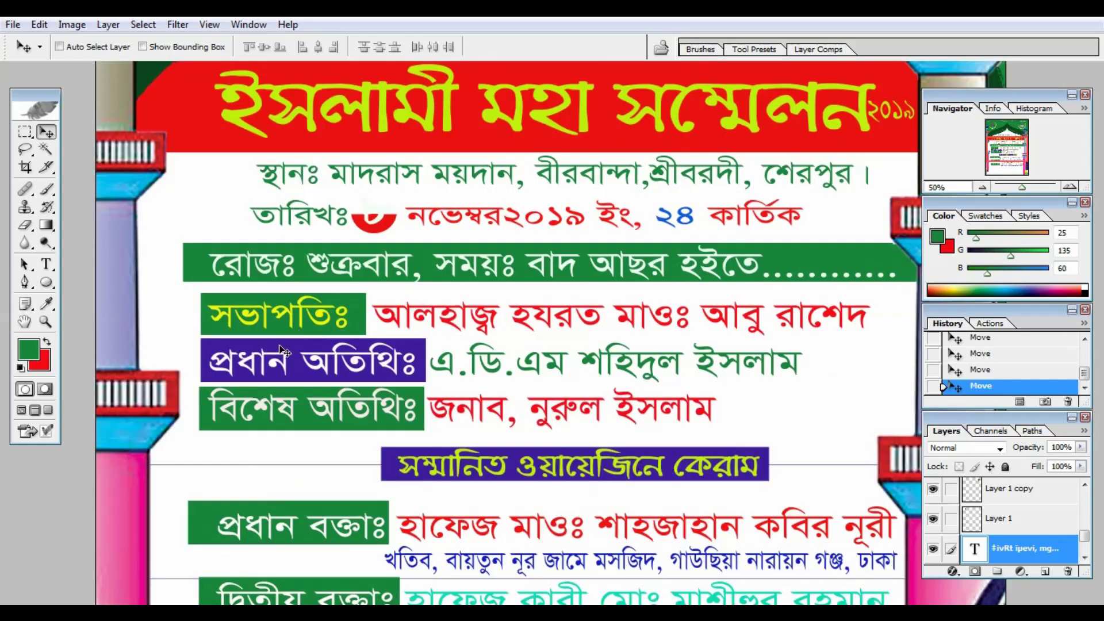
- Pan down to the speaker rows and move the day-and-time text off the top green bar
{"action": "left_click", "coordinate": [585, 448]}
{"action": "left_click_drag", "start_coordinate": [585, 449], "coordinate": [584, 308]}
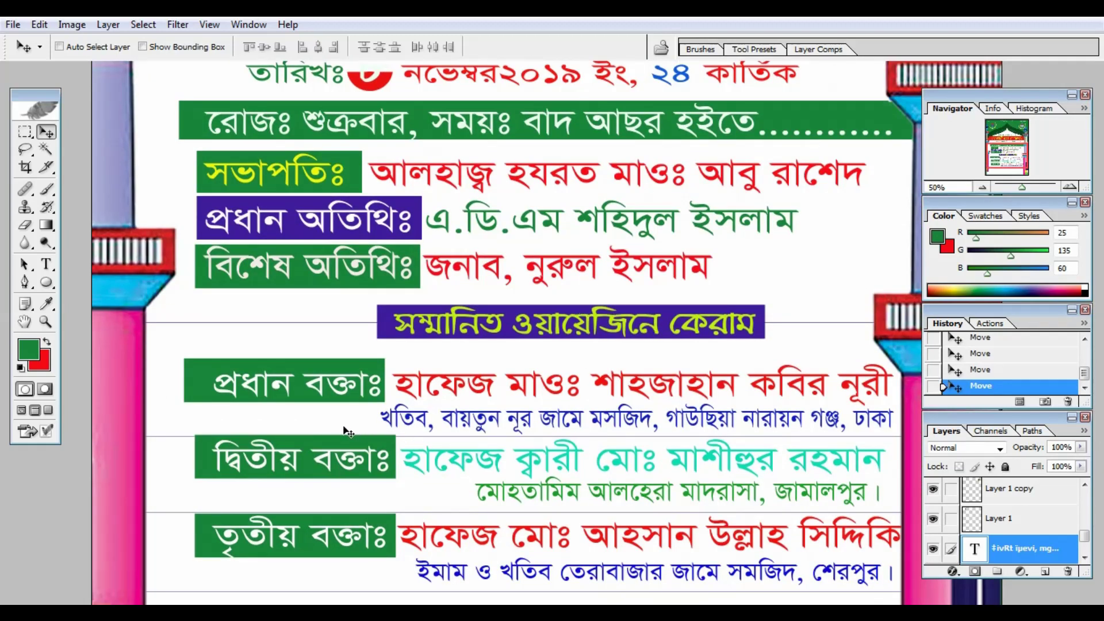
{"action": "left_click", "coordinate": [512, 506]}
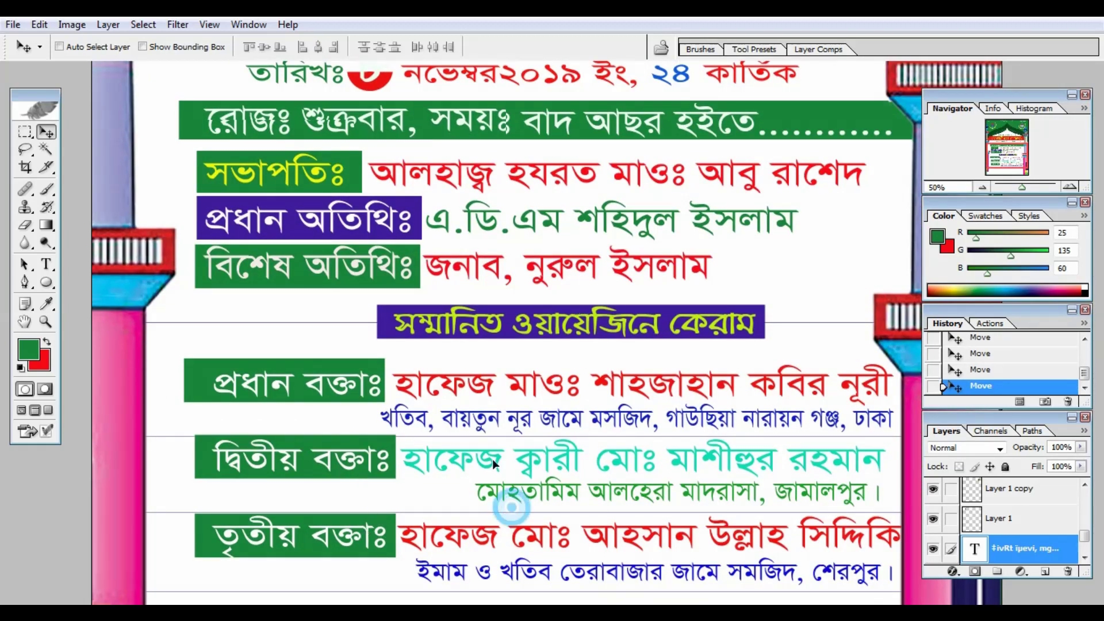
{"action": "left_click_drag", "start_coordinate": [492, 459], "coordinate": [446, 383]}
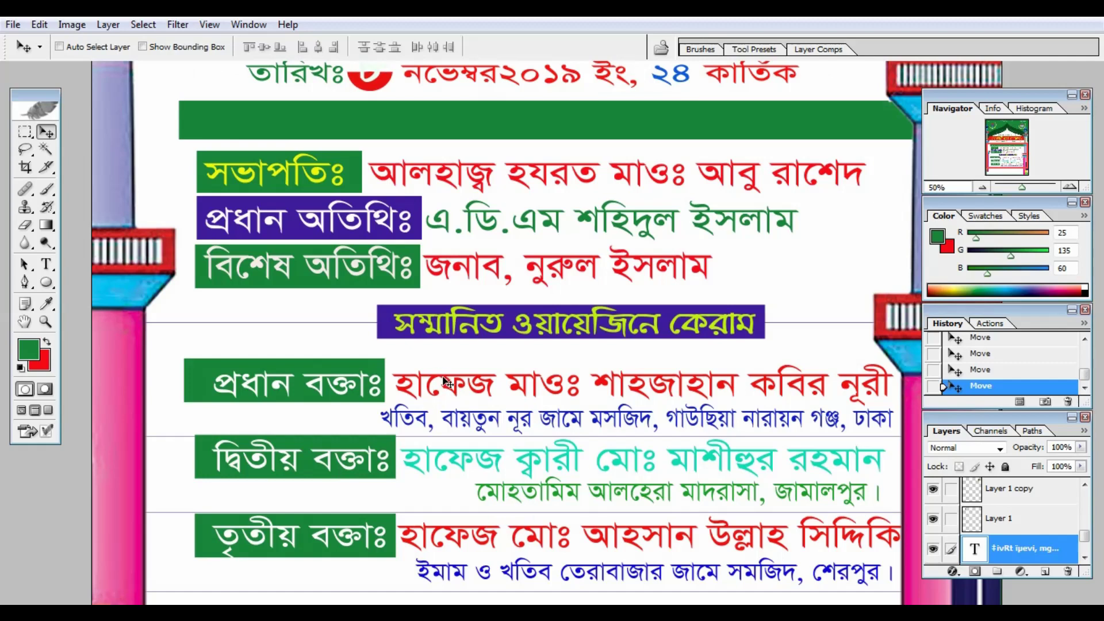